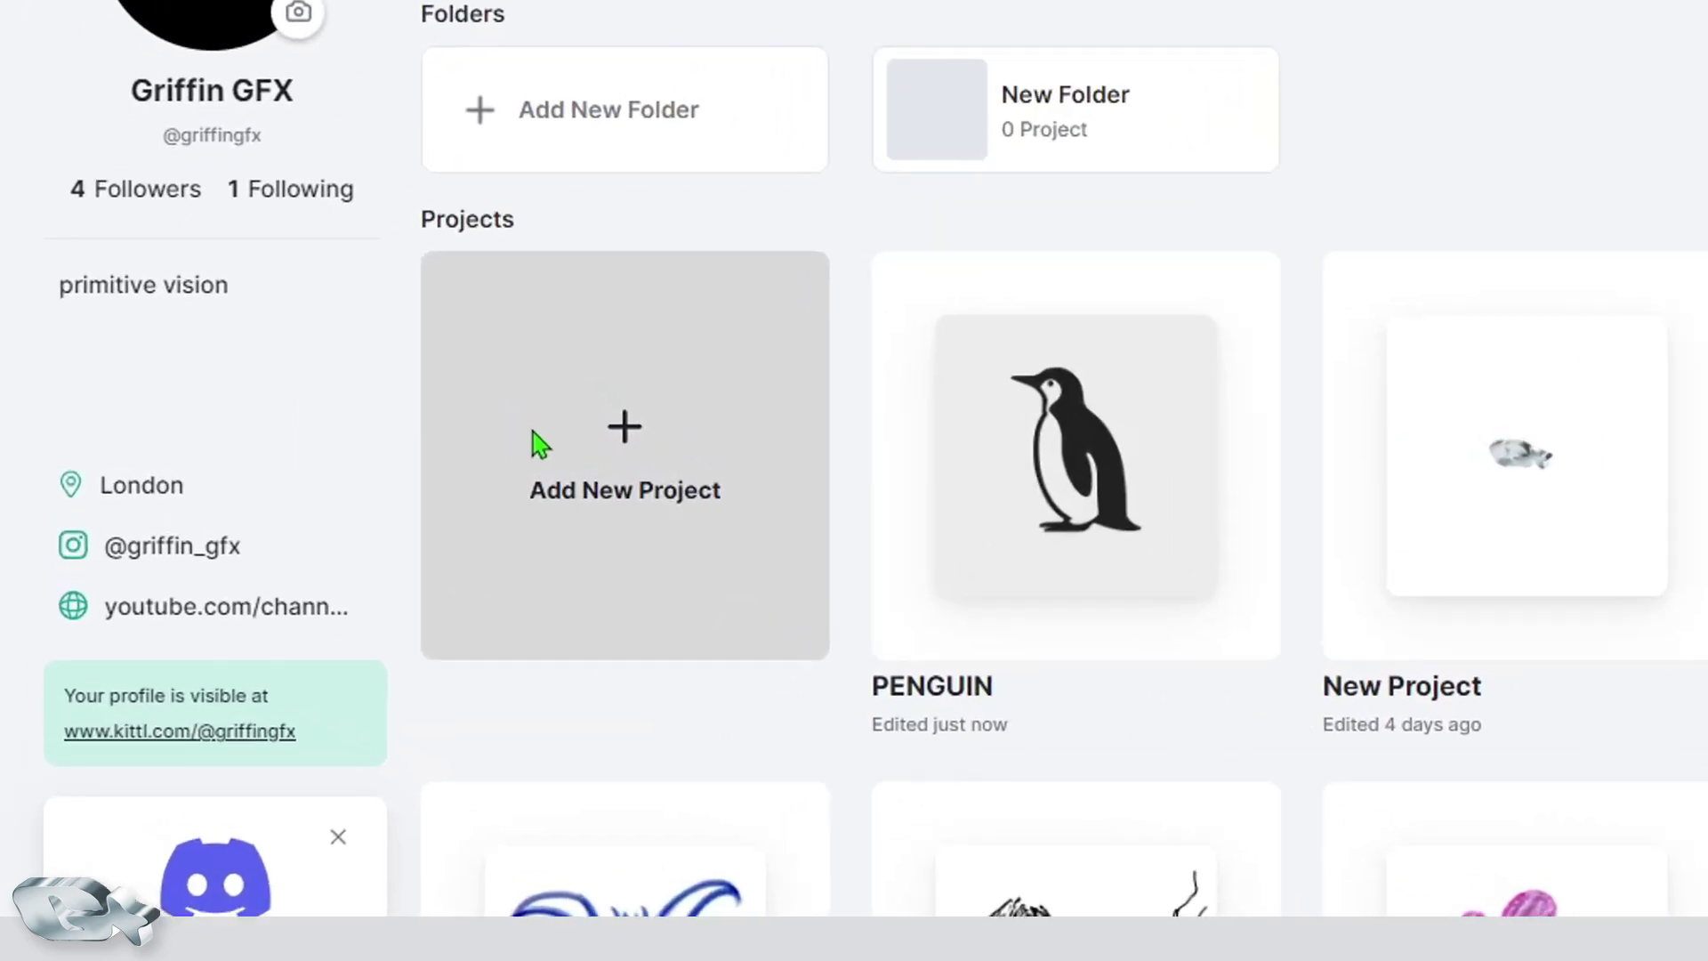
Step: Create a new project and set its custom artboard width to 3000 pixels
left_click(358, 451)
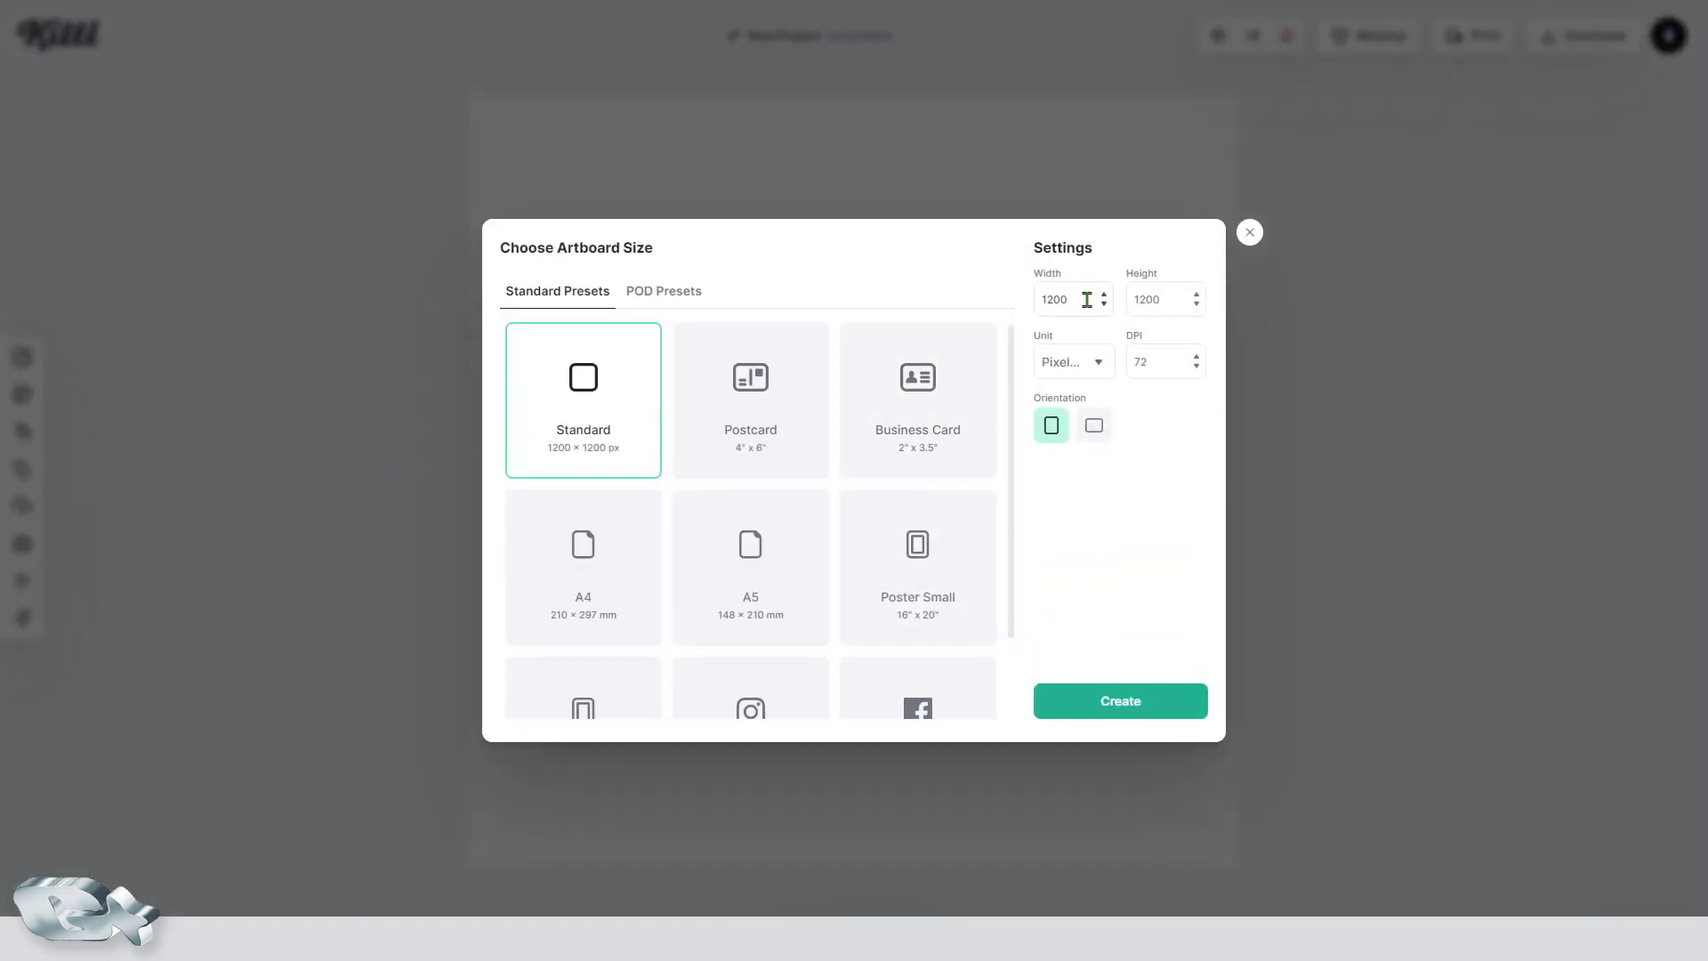
left_click(1079, 296)
type("3000")
key("Tab")
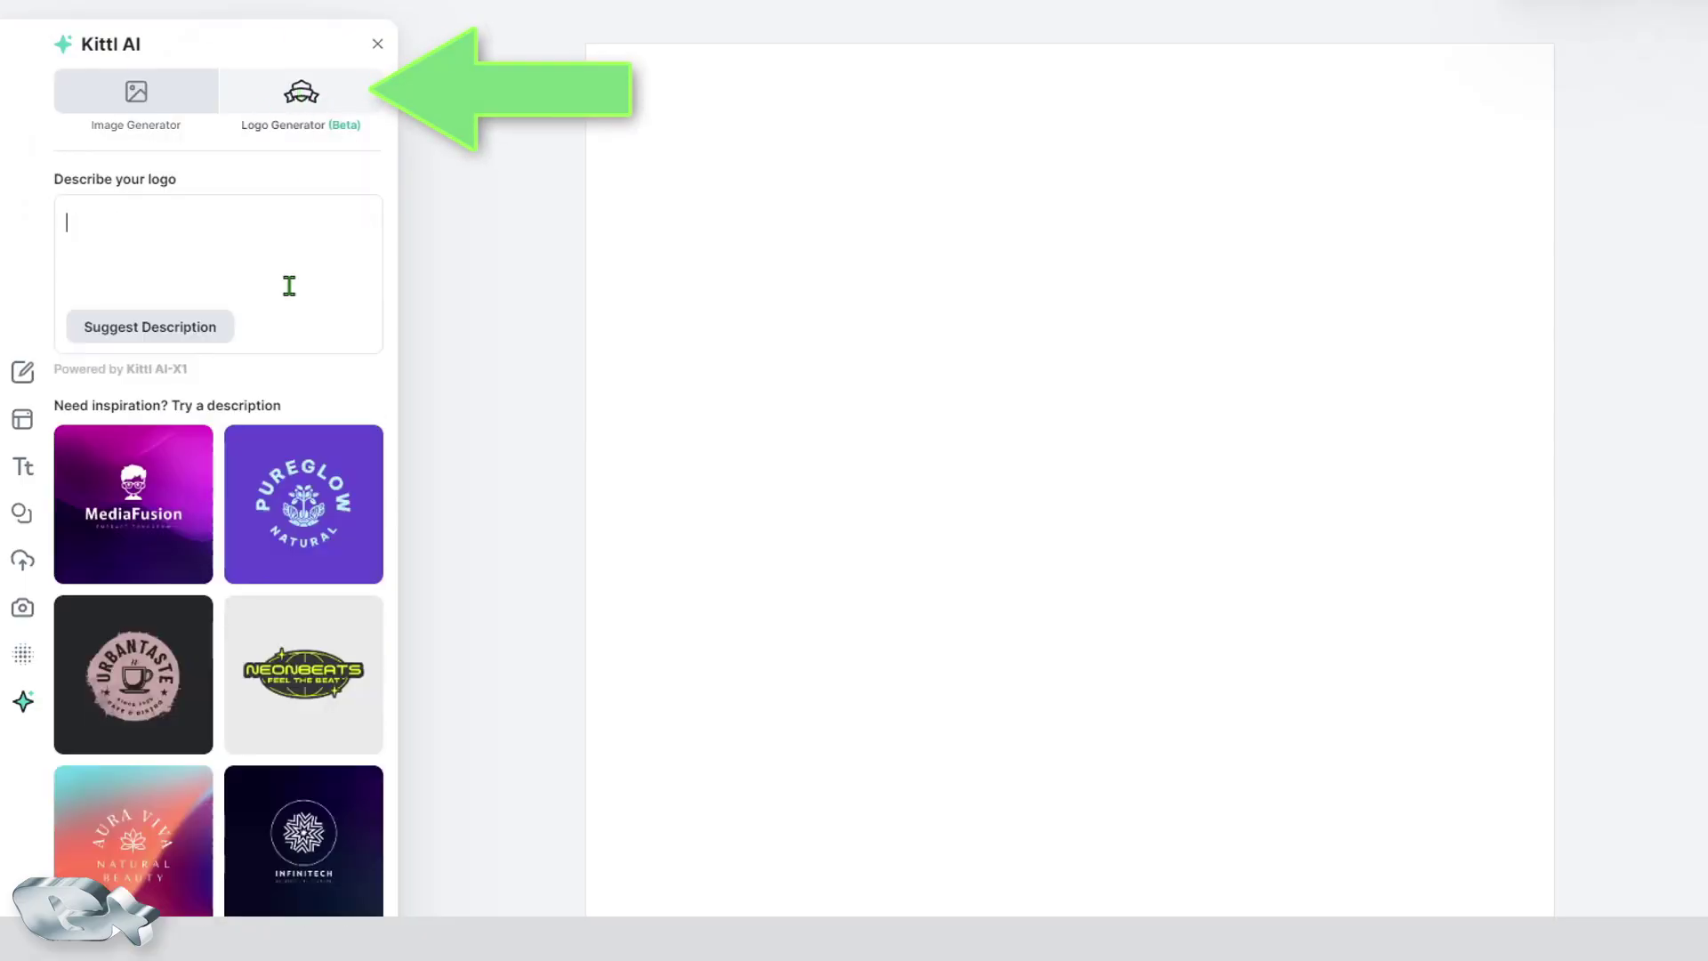
Step: Reduce the DRAGON logo's background image opacity to 0 and set the background colour to light grey
left_click(299, 376)
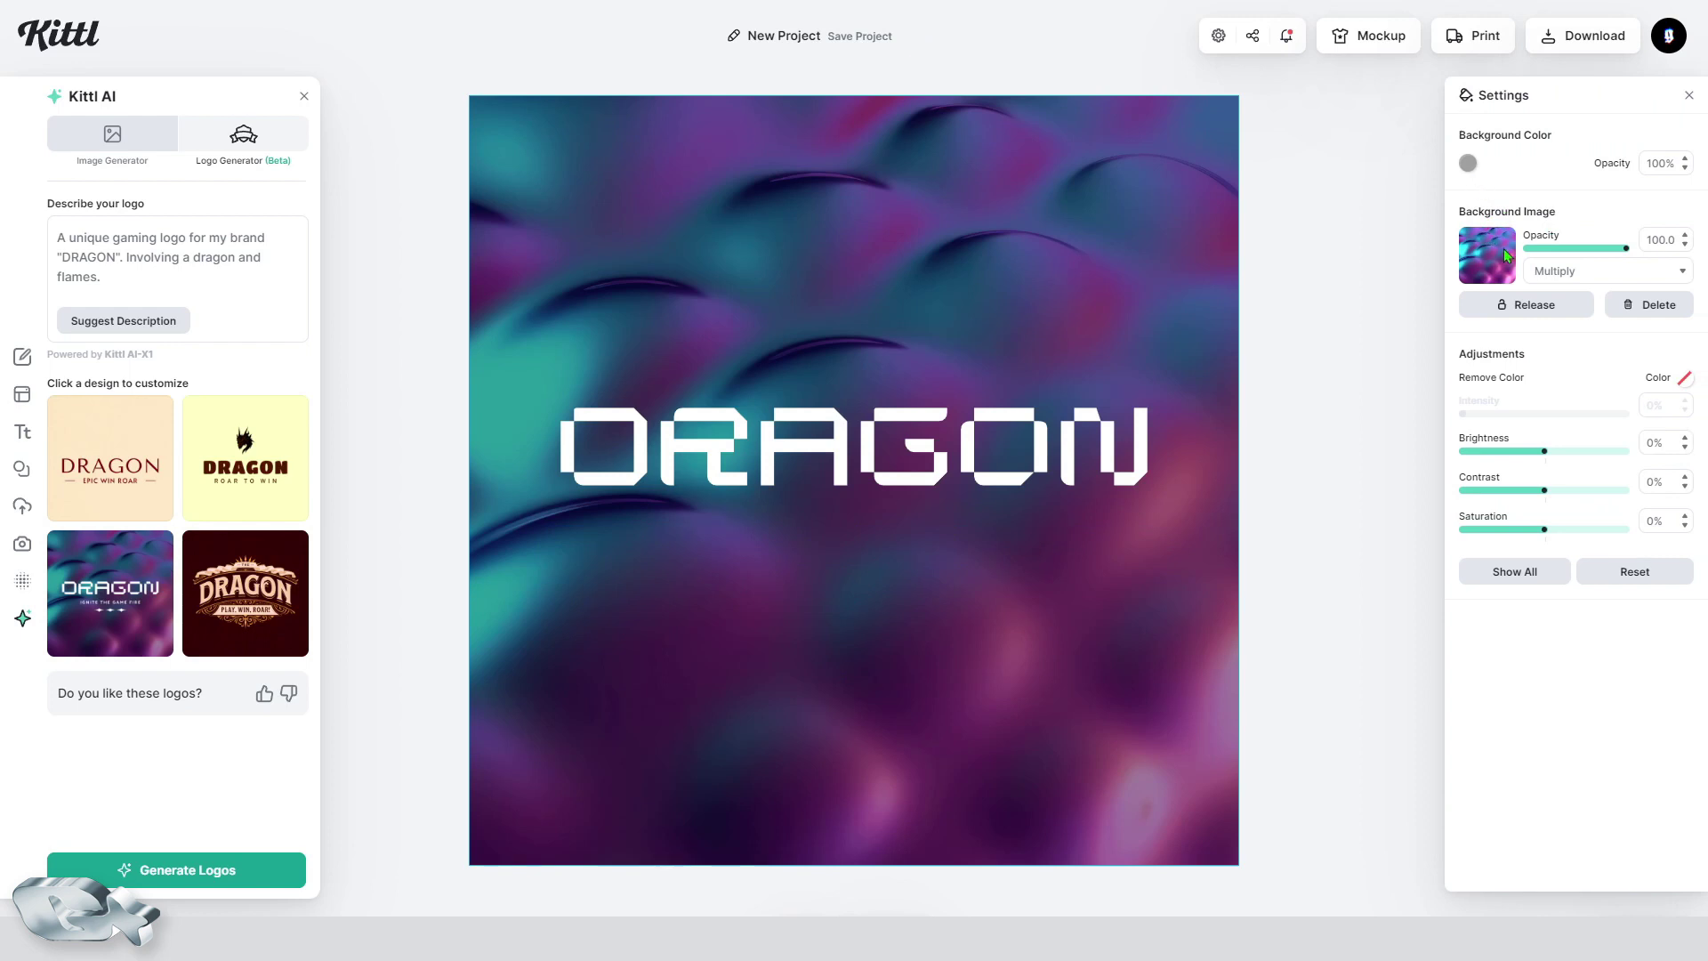
left_click_drag(1544, 245, 1408, 256)
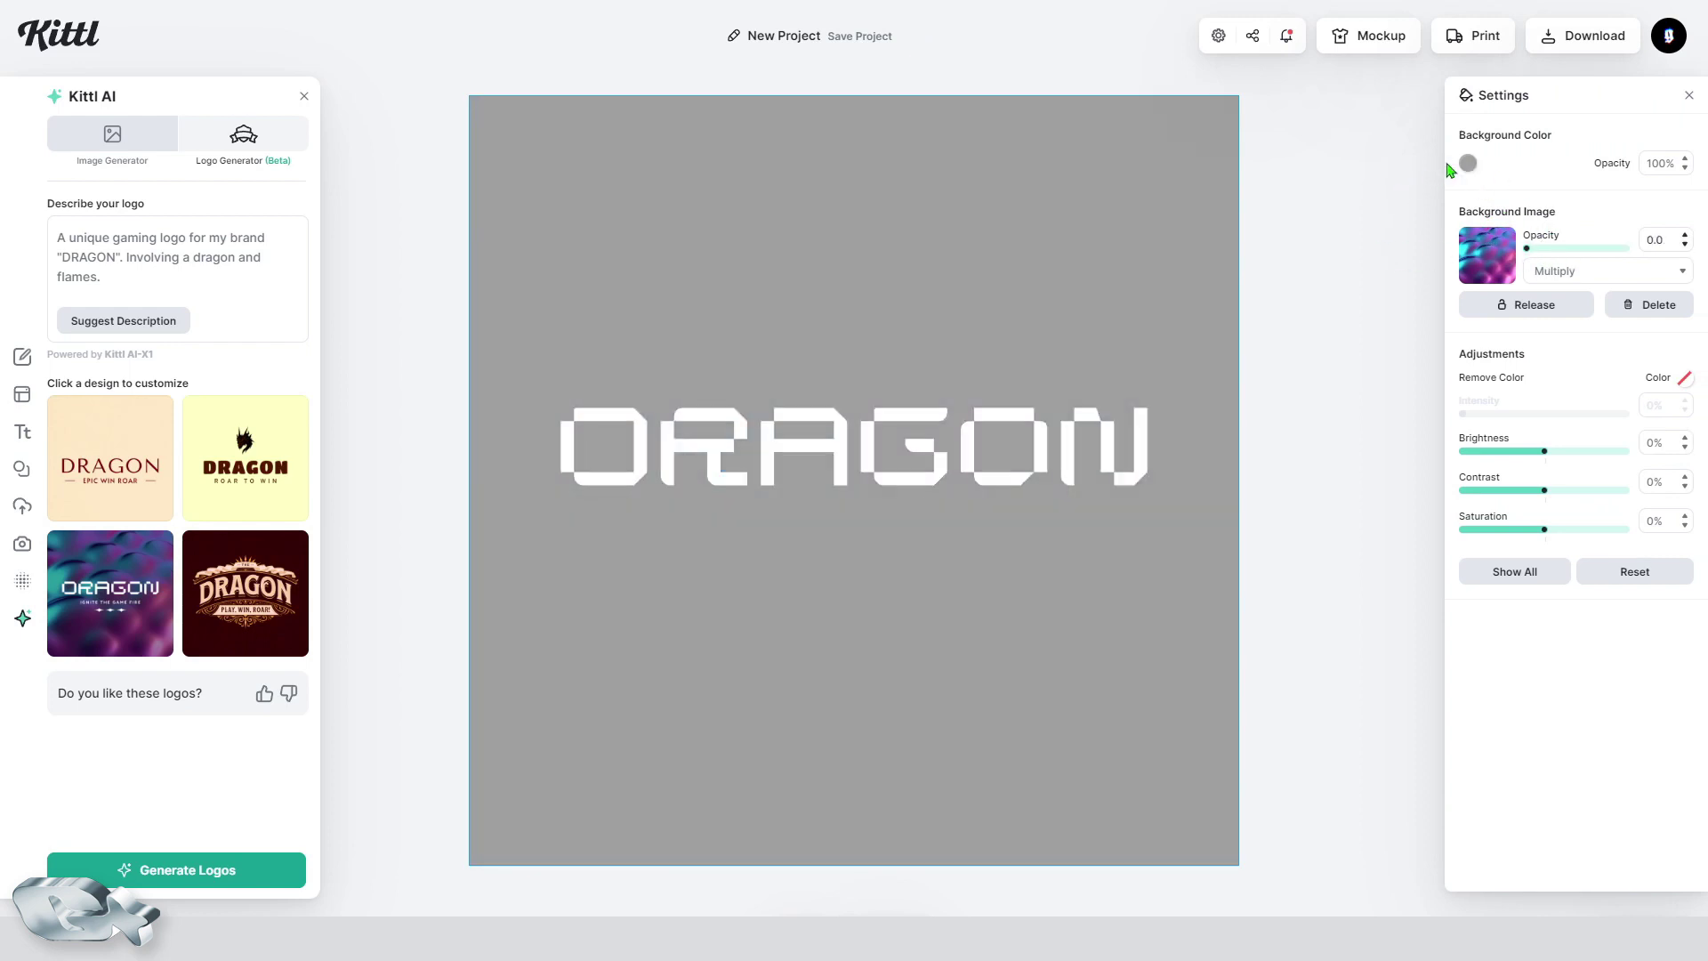
left_click(1467, 162)
mouse_move(1238, 245)
left_mouse_down()
mouse_move(1042, 351)
mouse_move(1003, 207)
left_mouse_up()
Step: Recolour the white DRAGON text to black
left_click(935, 427)
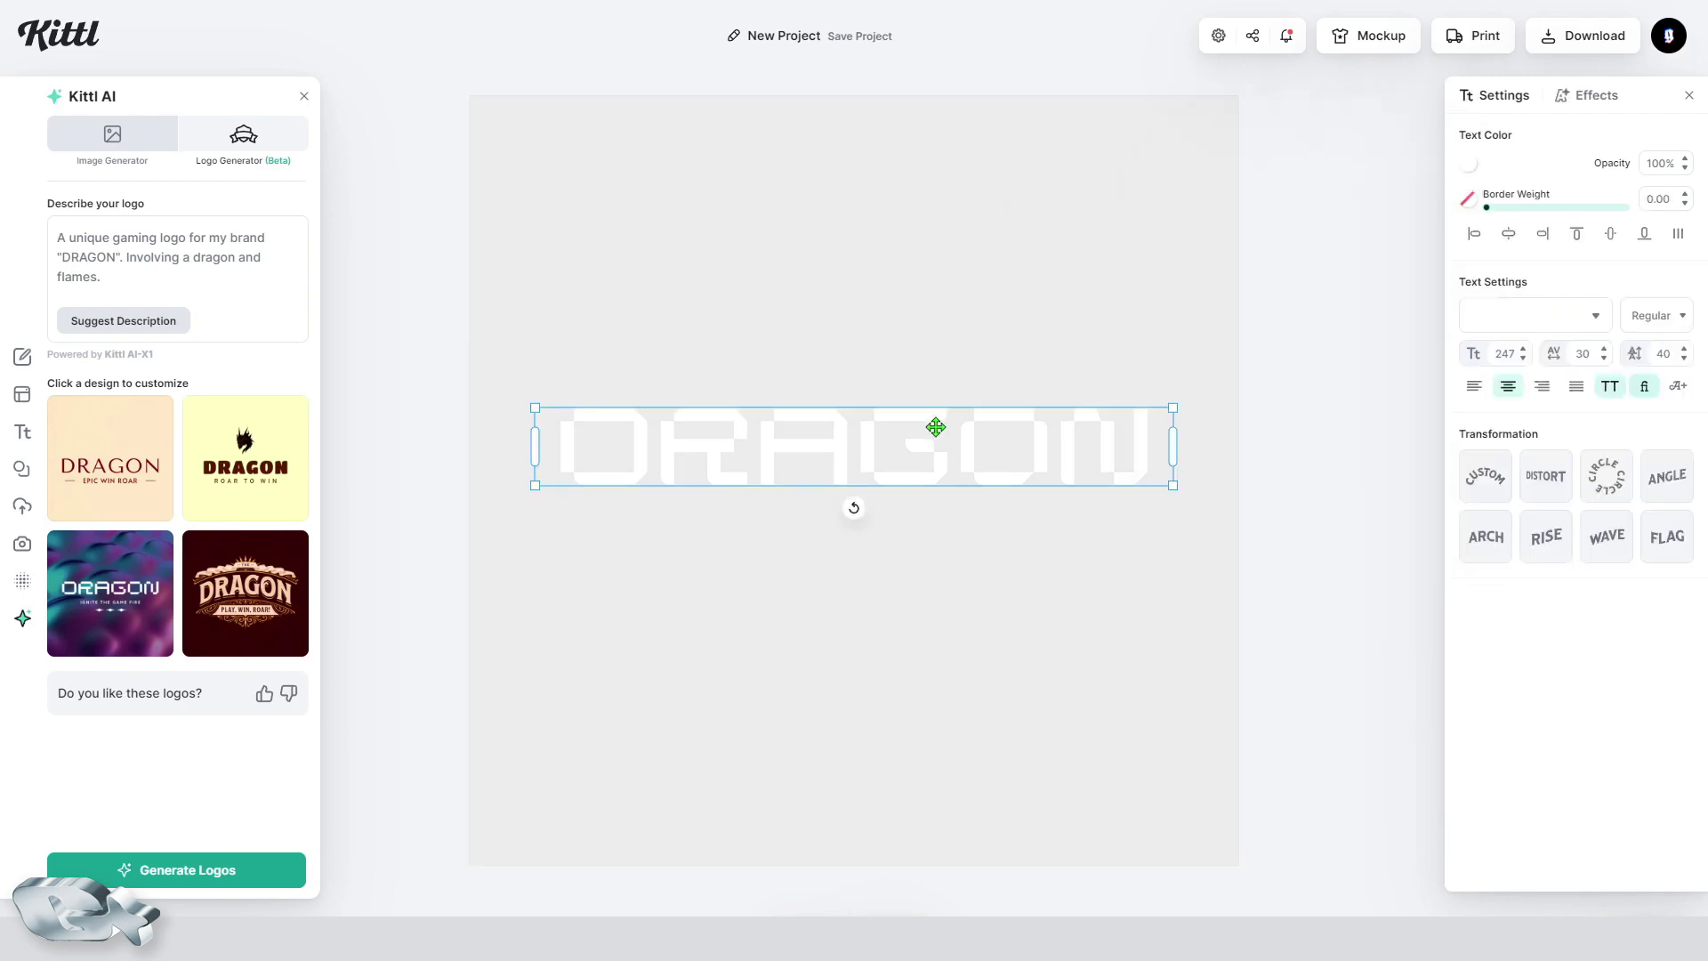
left_click(1469, 167)
left_click_drag(1375, 320, 1051, 354)
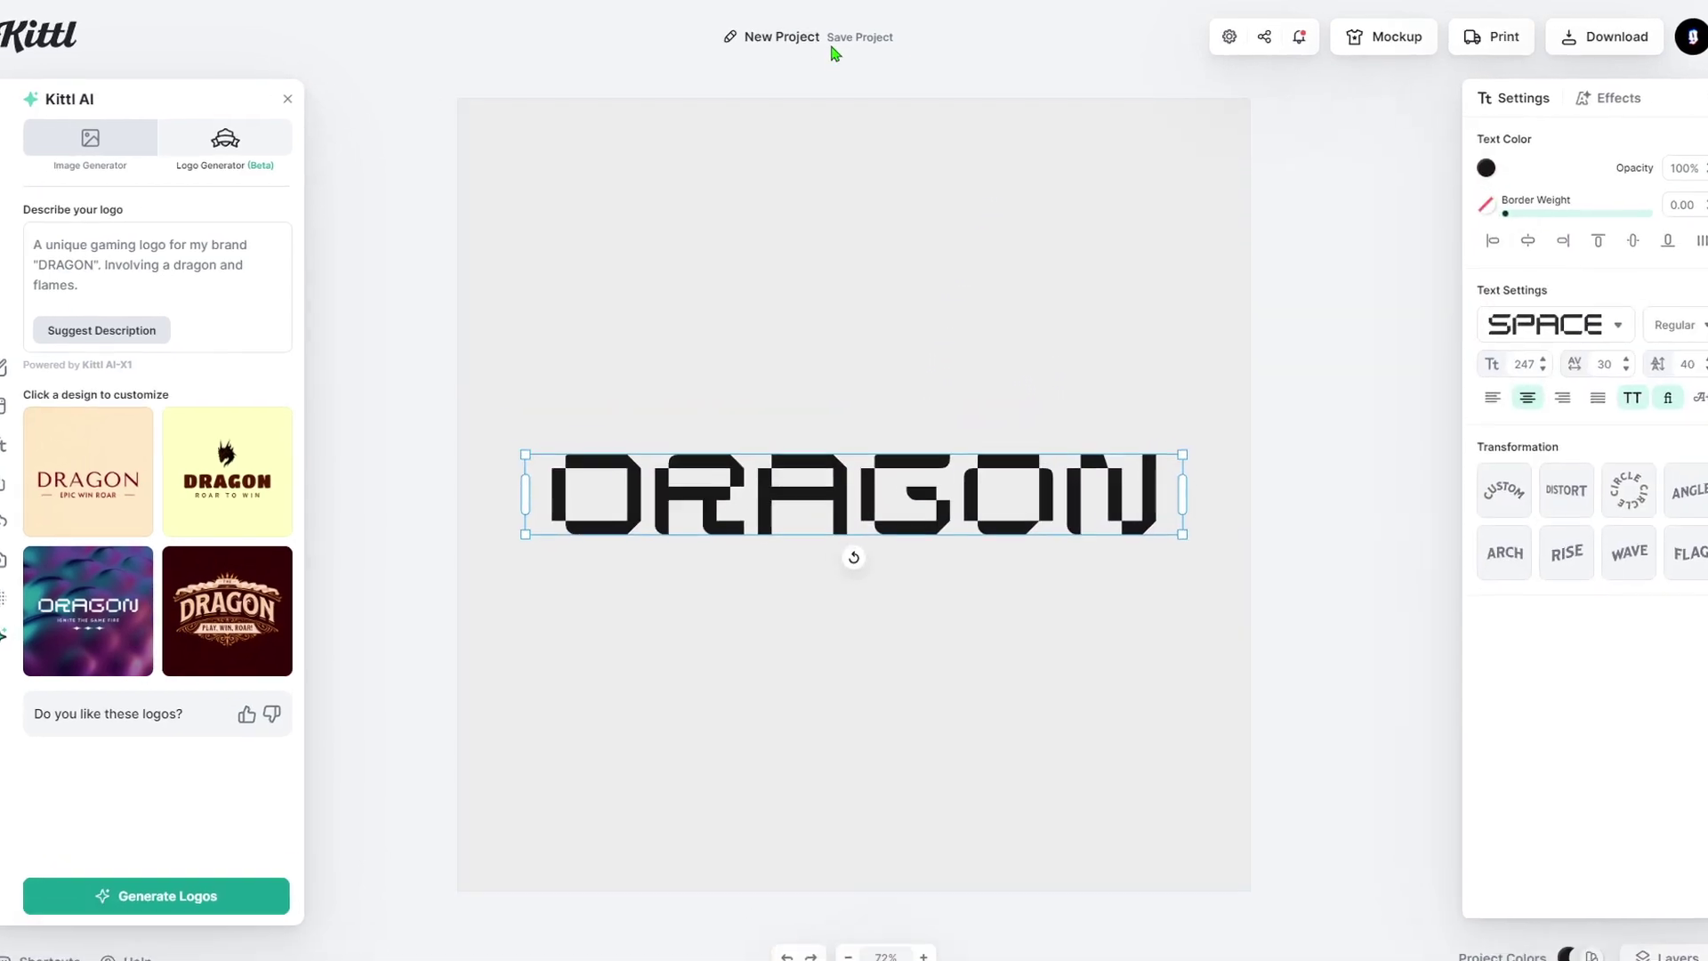
Step: Rename the project as DRAGON
left_click(832, 49)
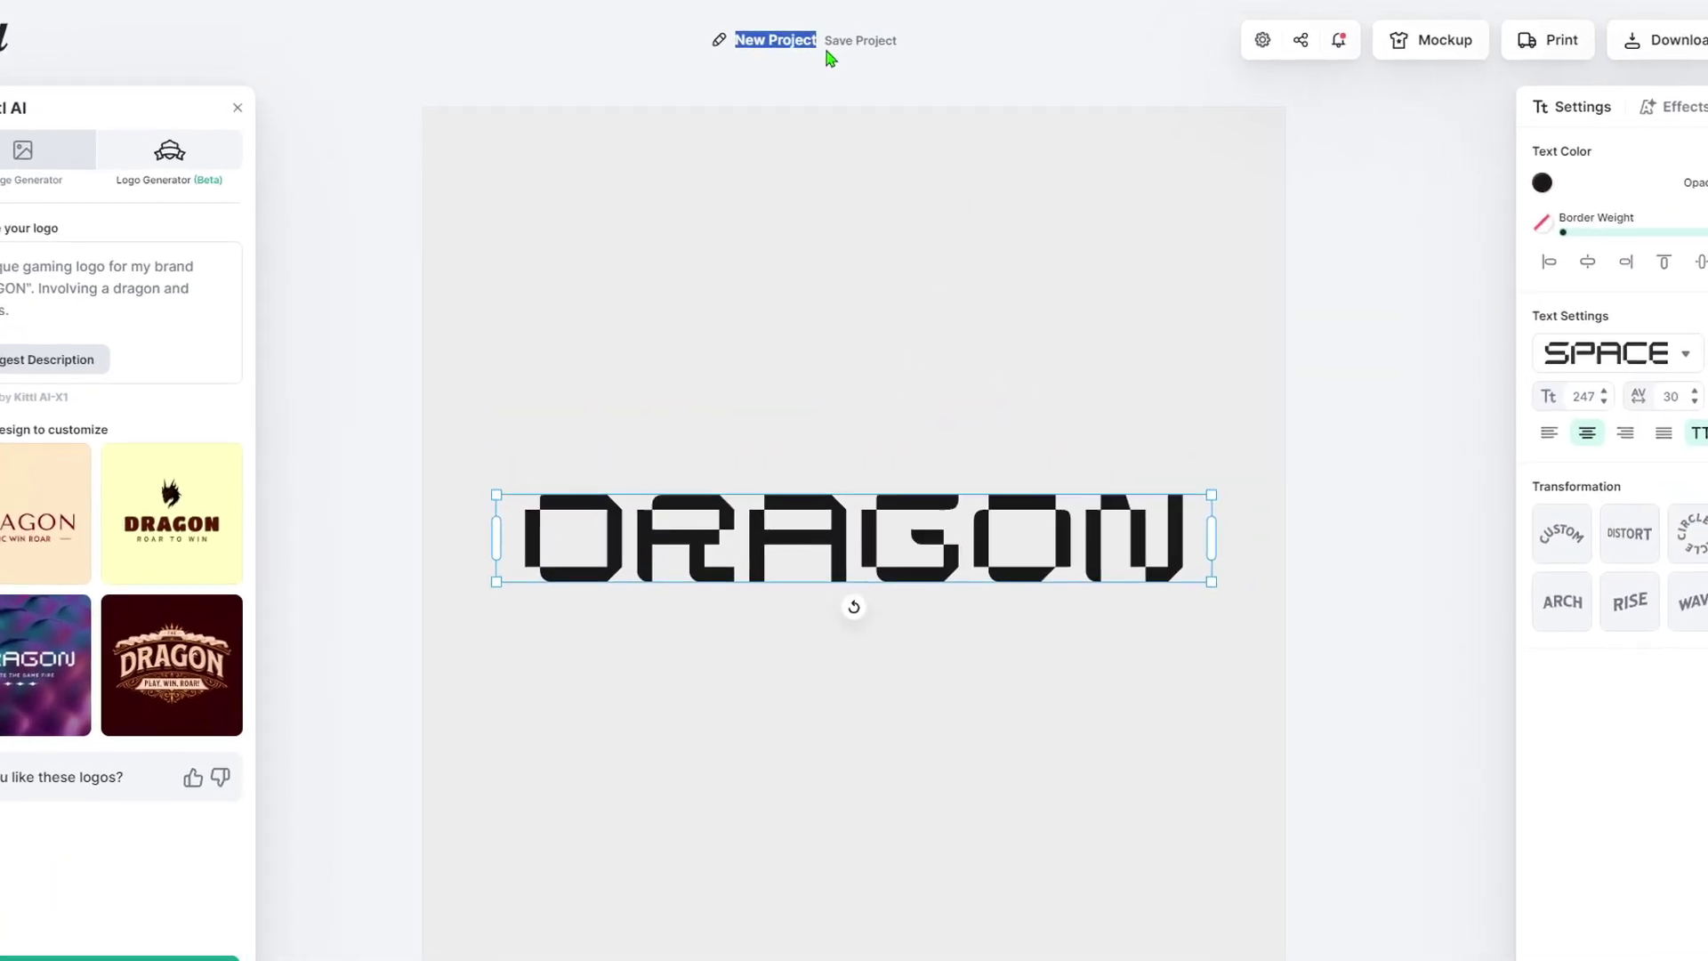
type("DRAGON")
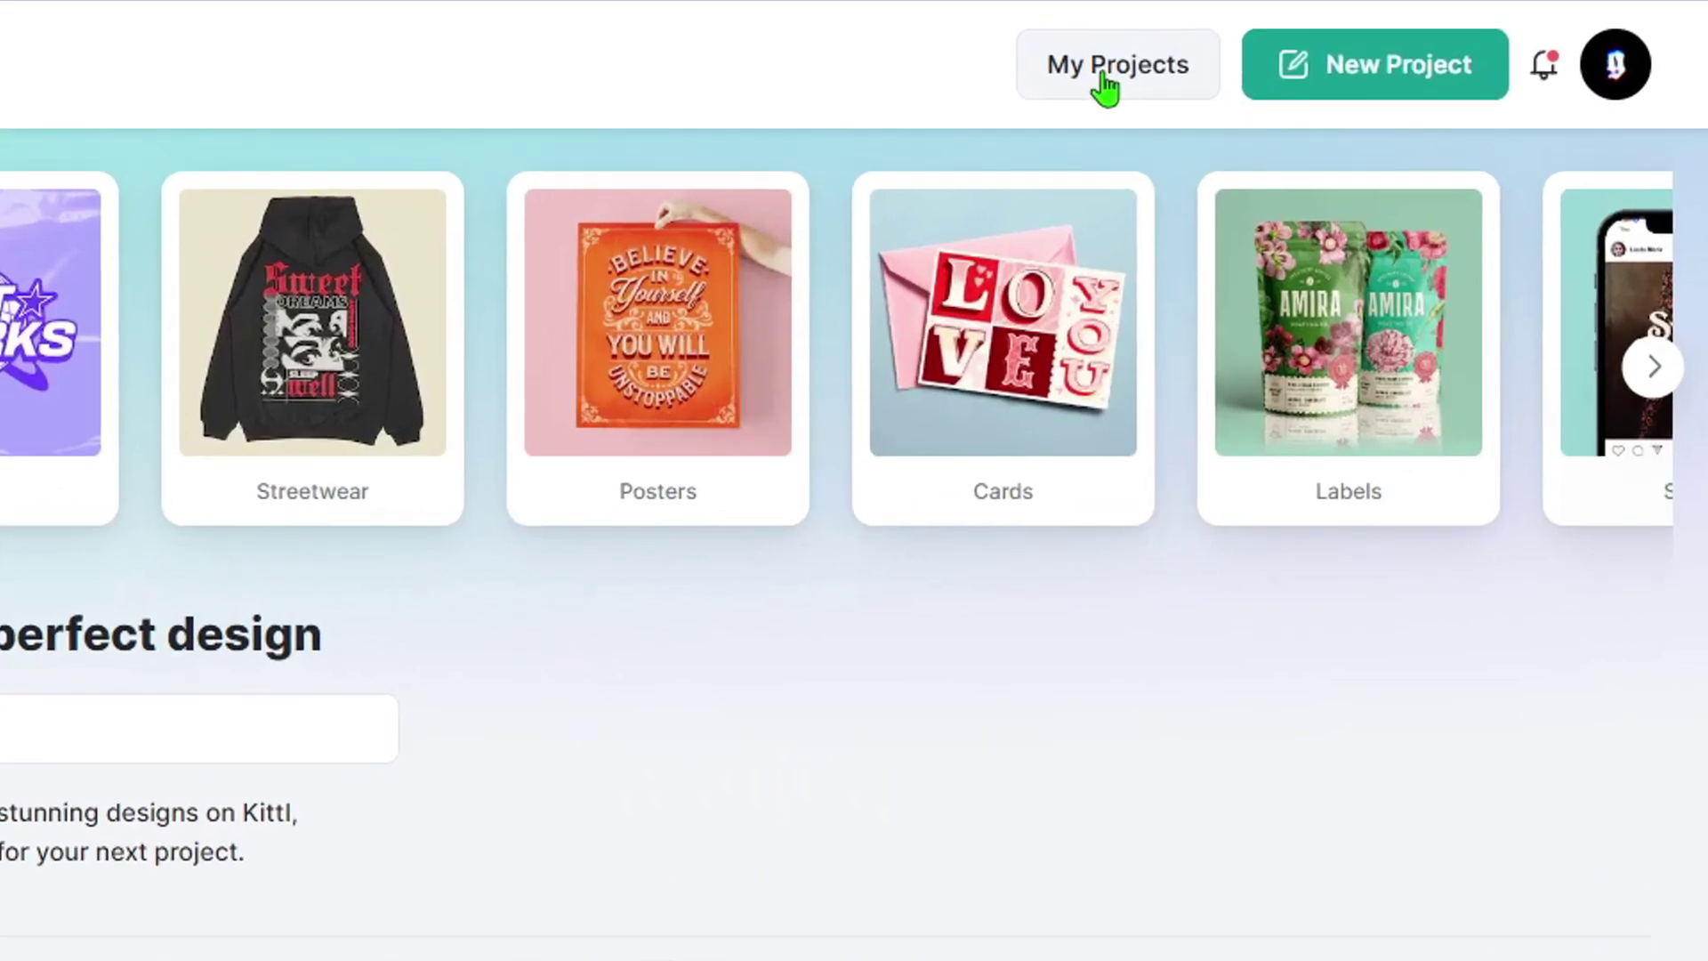
Step: Create another new project and generate AI logos from the description "a flying dragon"
left_click(1239, 50)
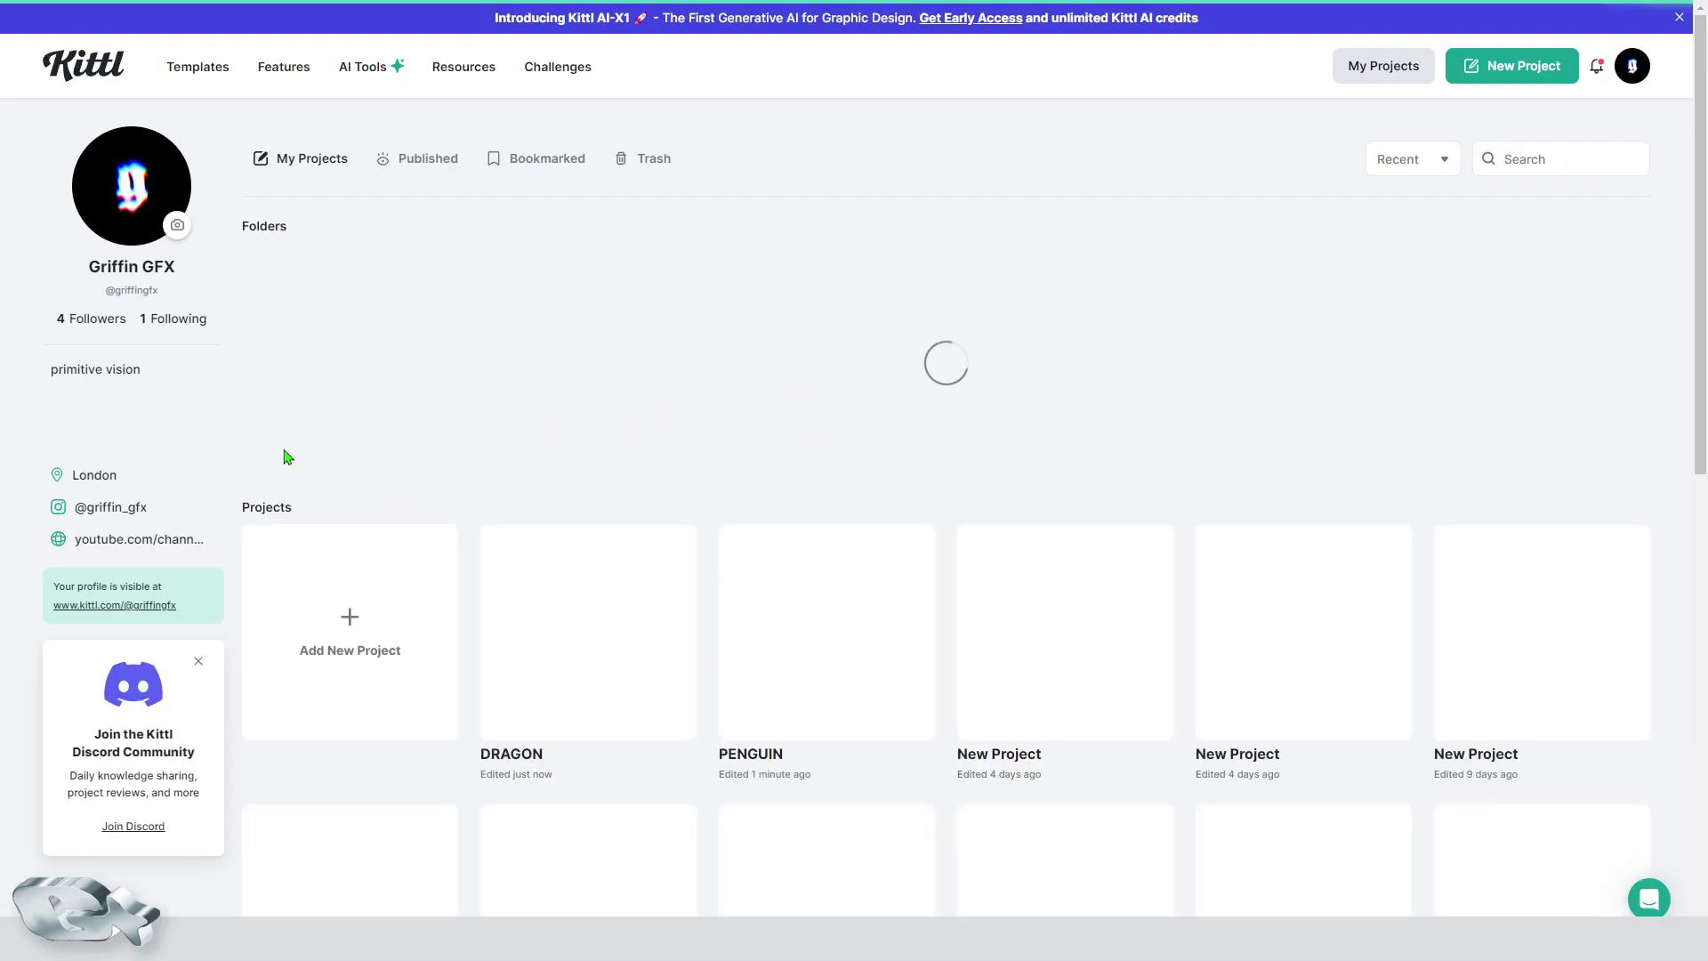
left_click(354, 457)
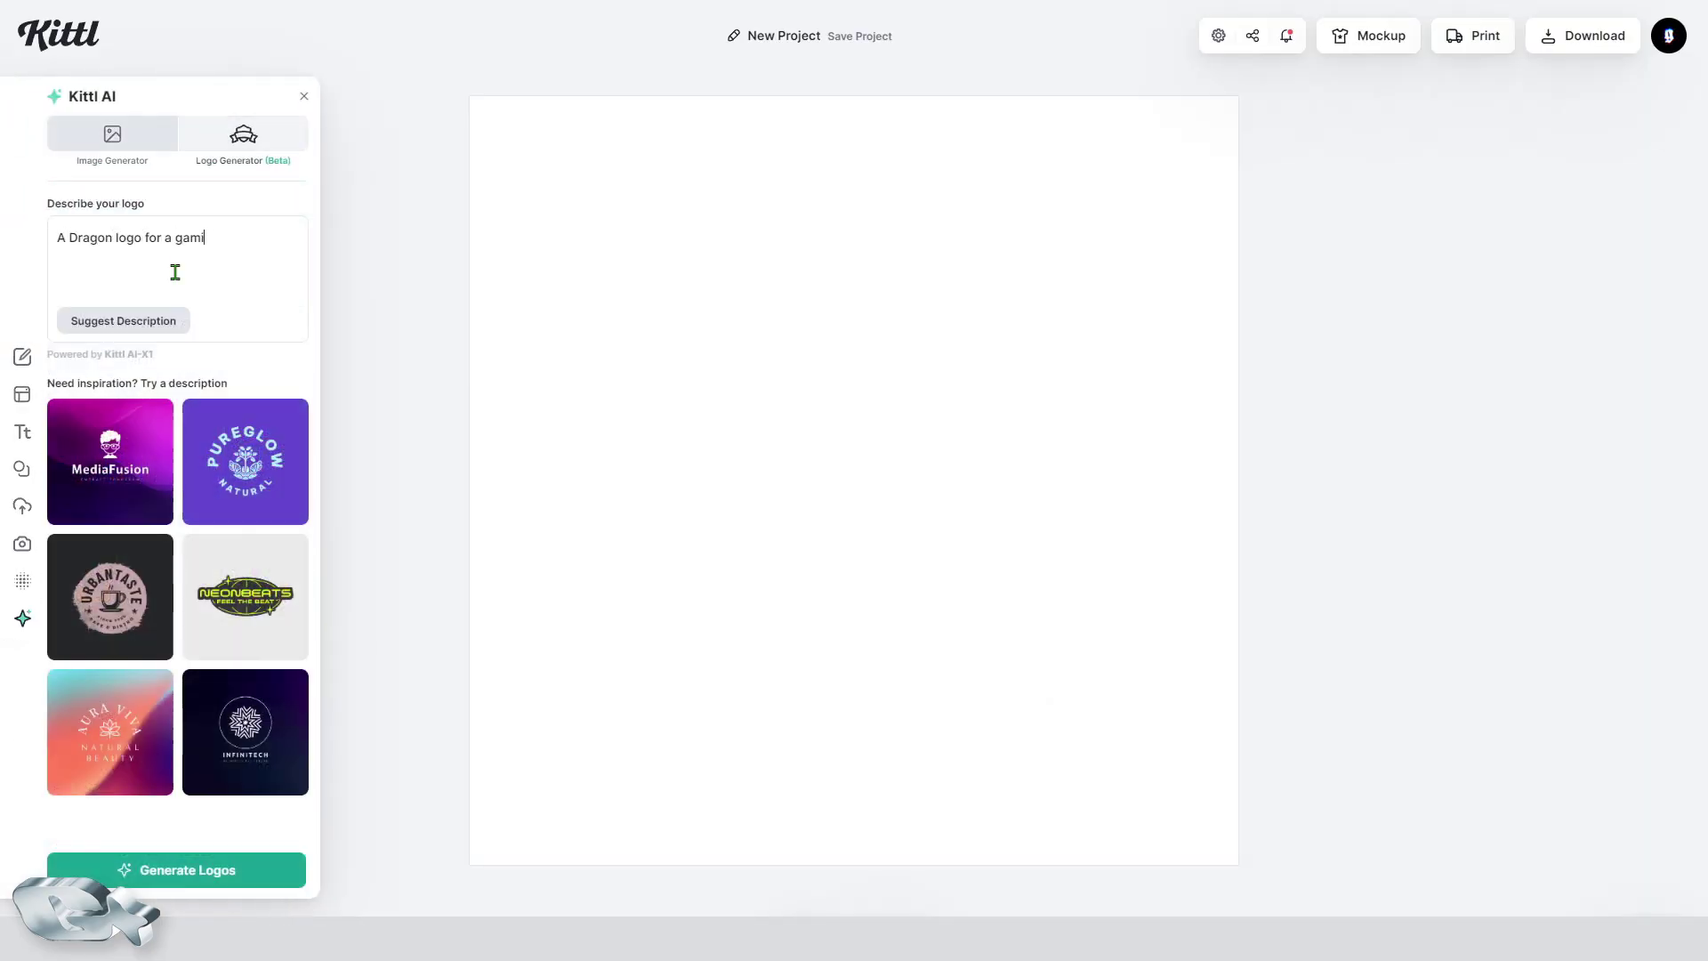
left_click(168, 878)
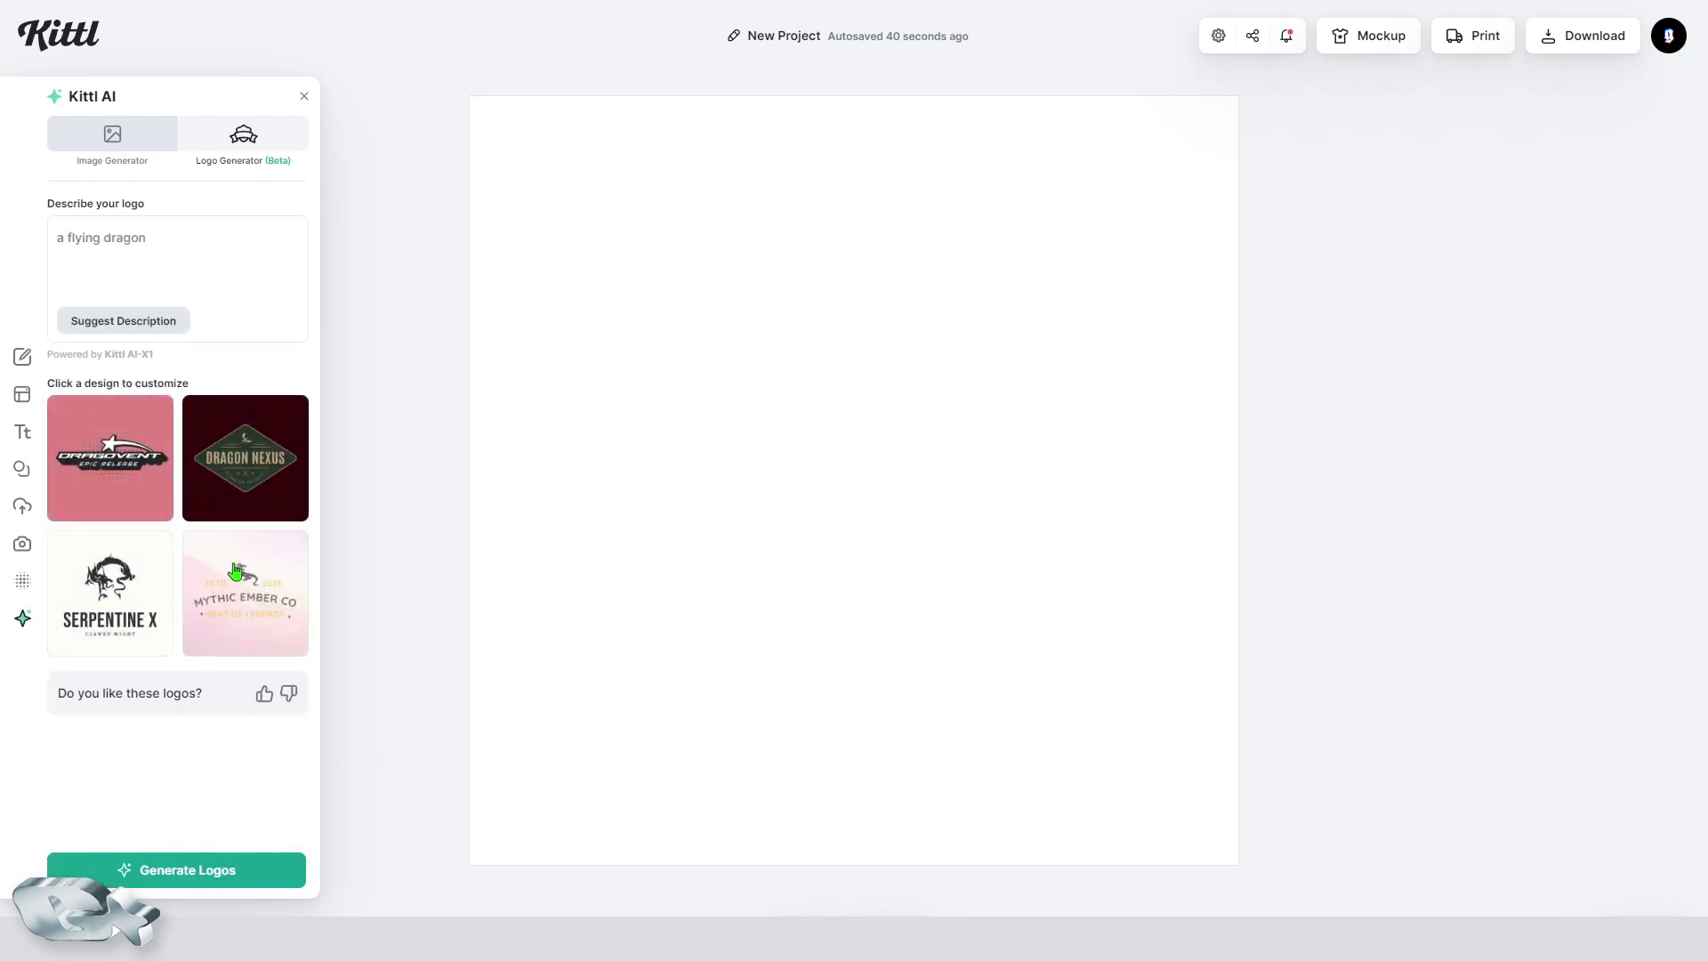
Step: Apply the generated DRAGOVENT logo design and change its background colour to light green
left_click(151, 493)
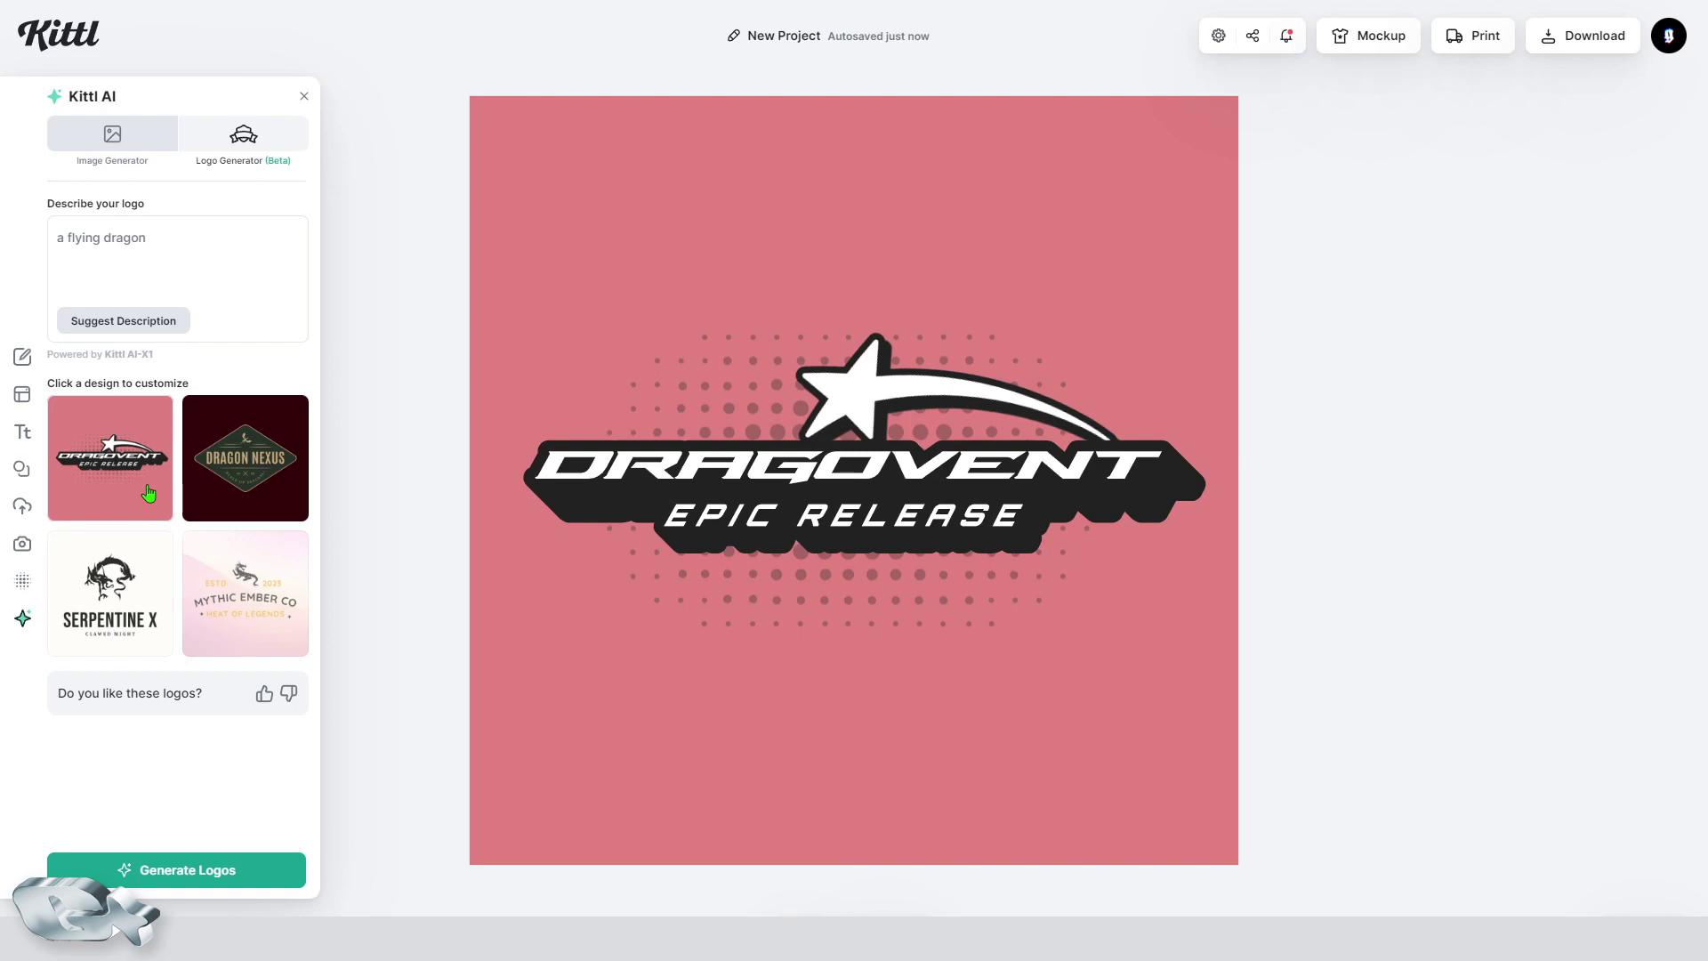
left_click(719, 722)
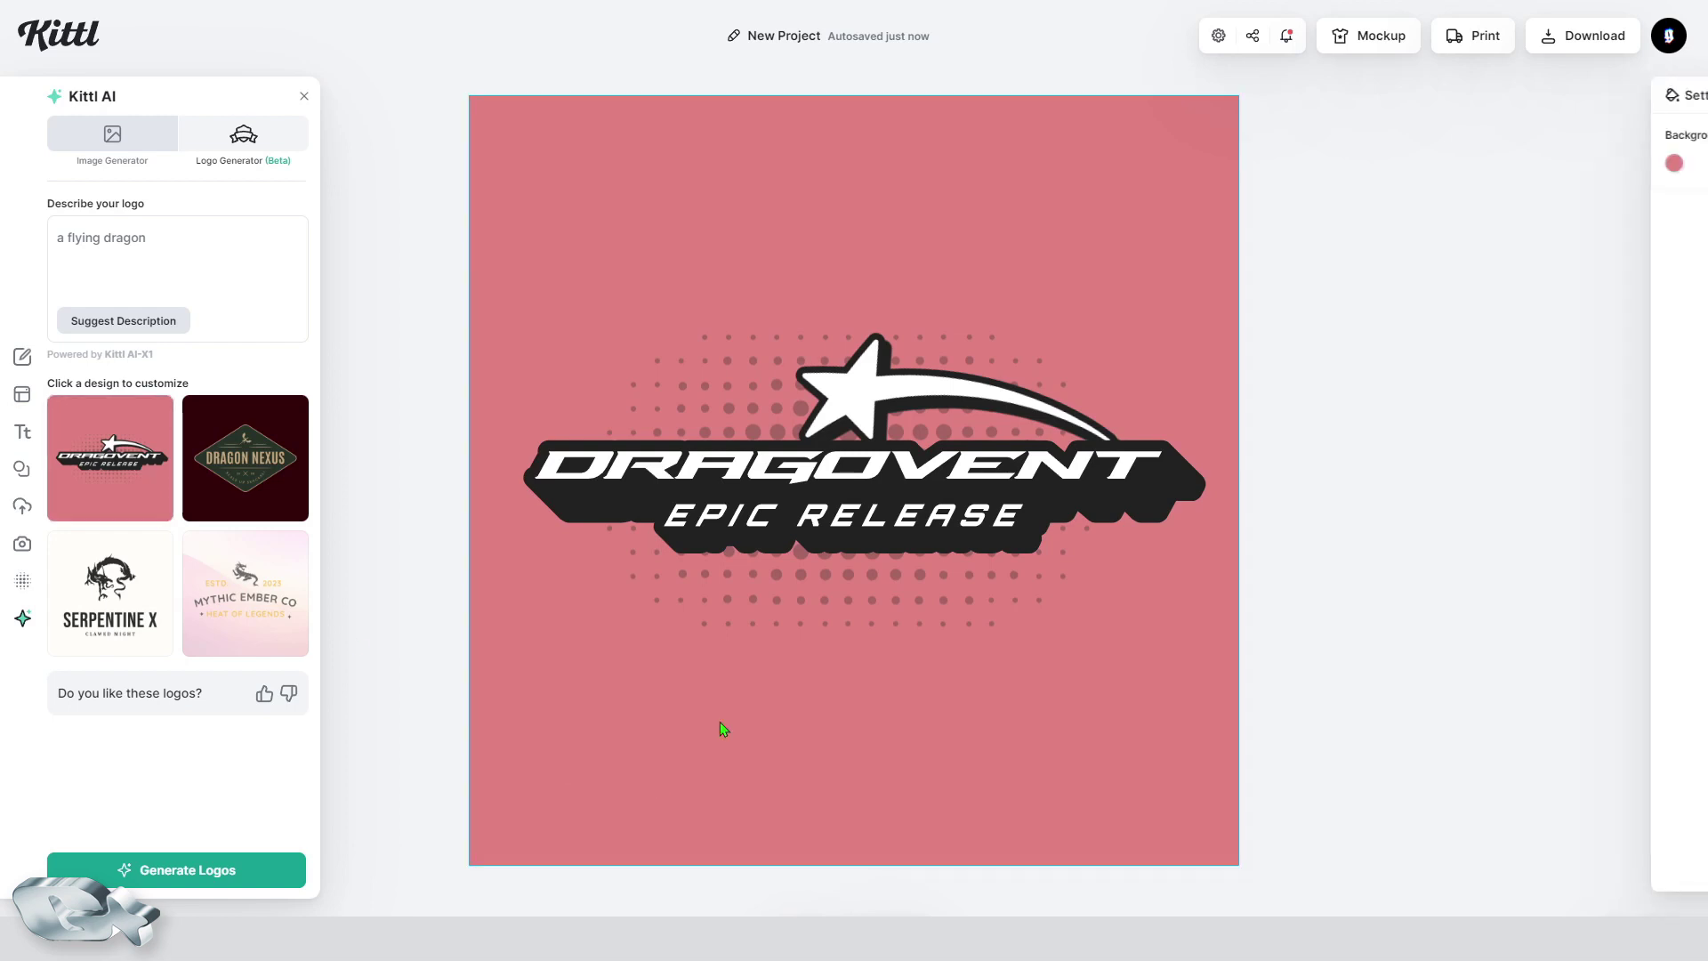
left_click(1467, 166)
left_click(1304, 383)
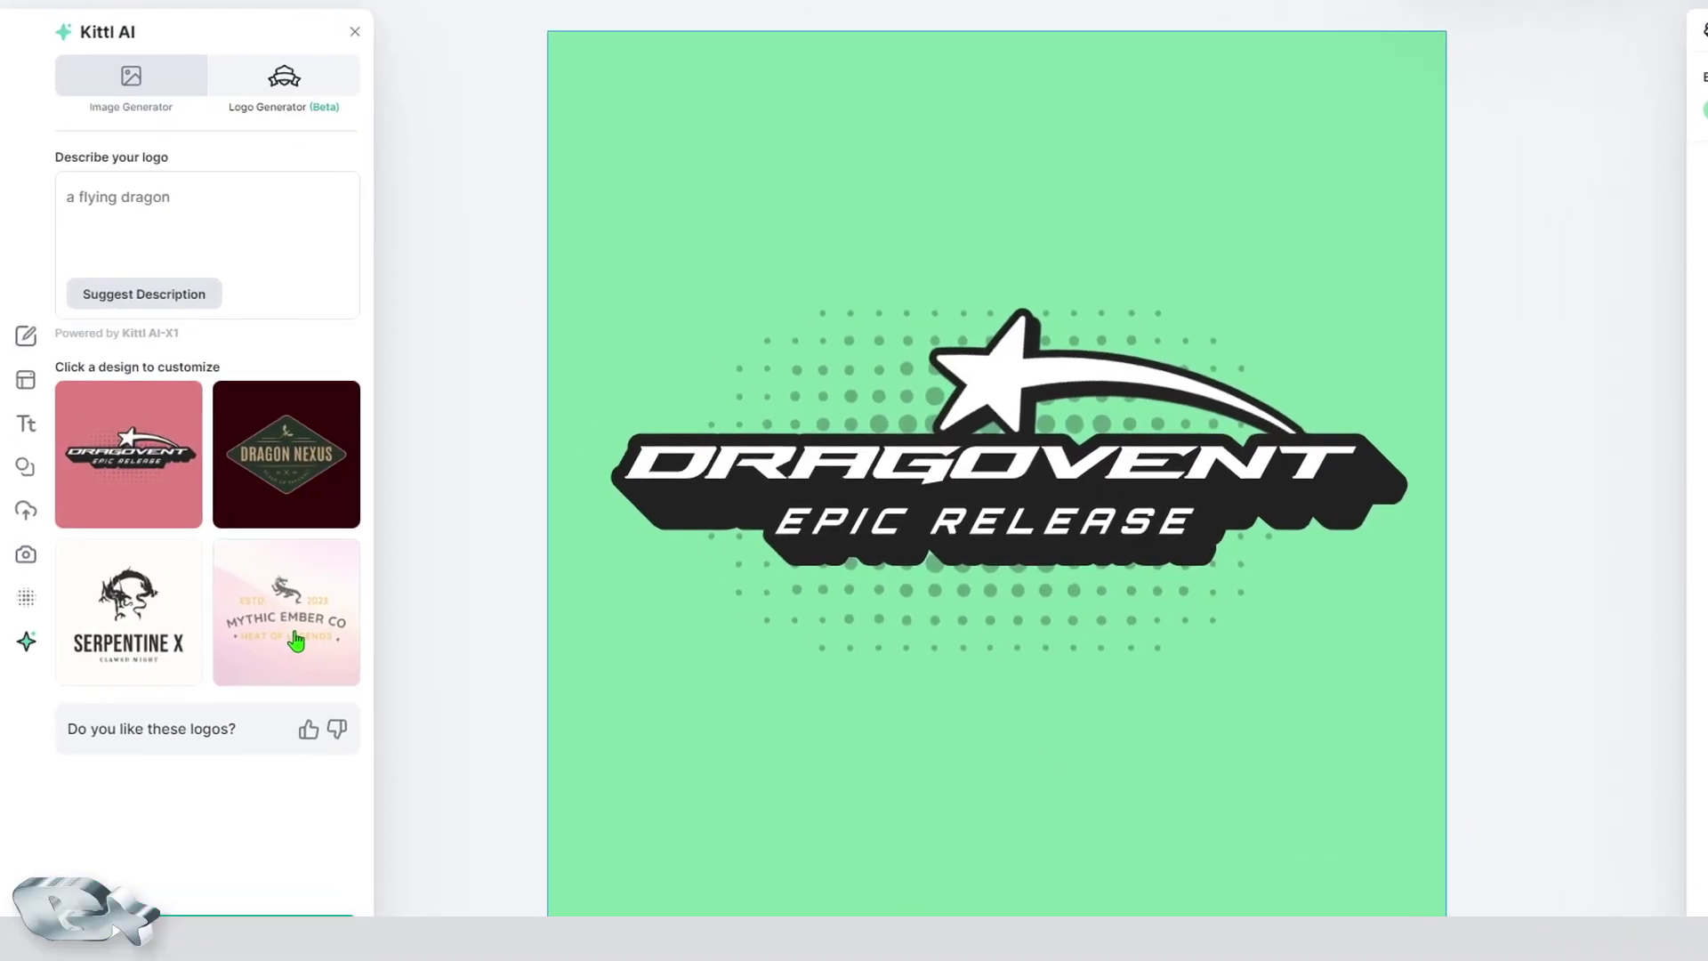
Step: Replace the current design with the generated SERPENTINE X logo and save the project as "Dragon Logo"
left_click(196, 683)
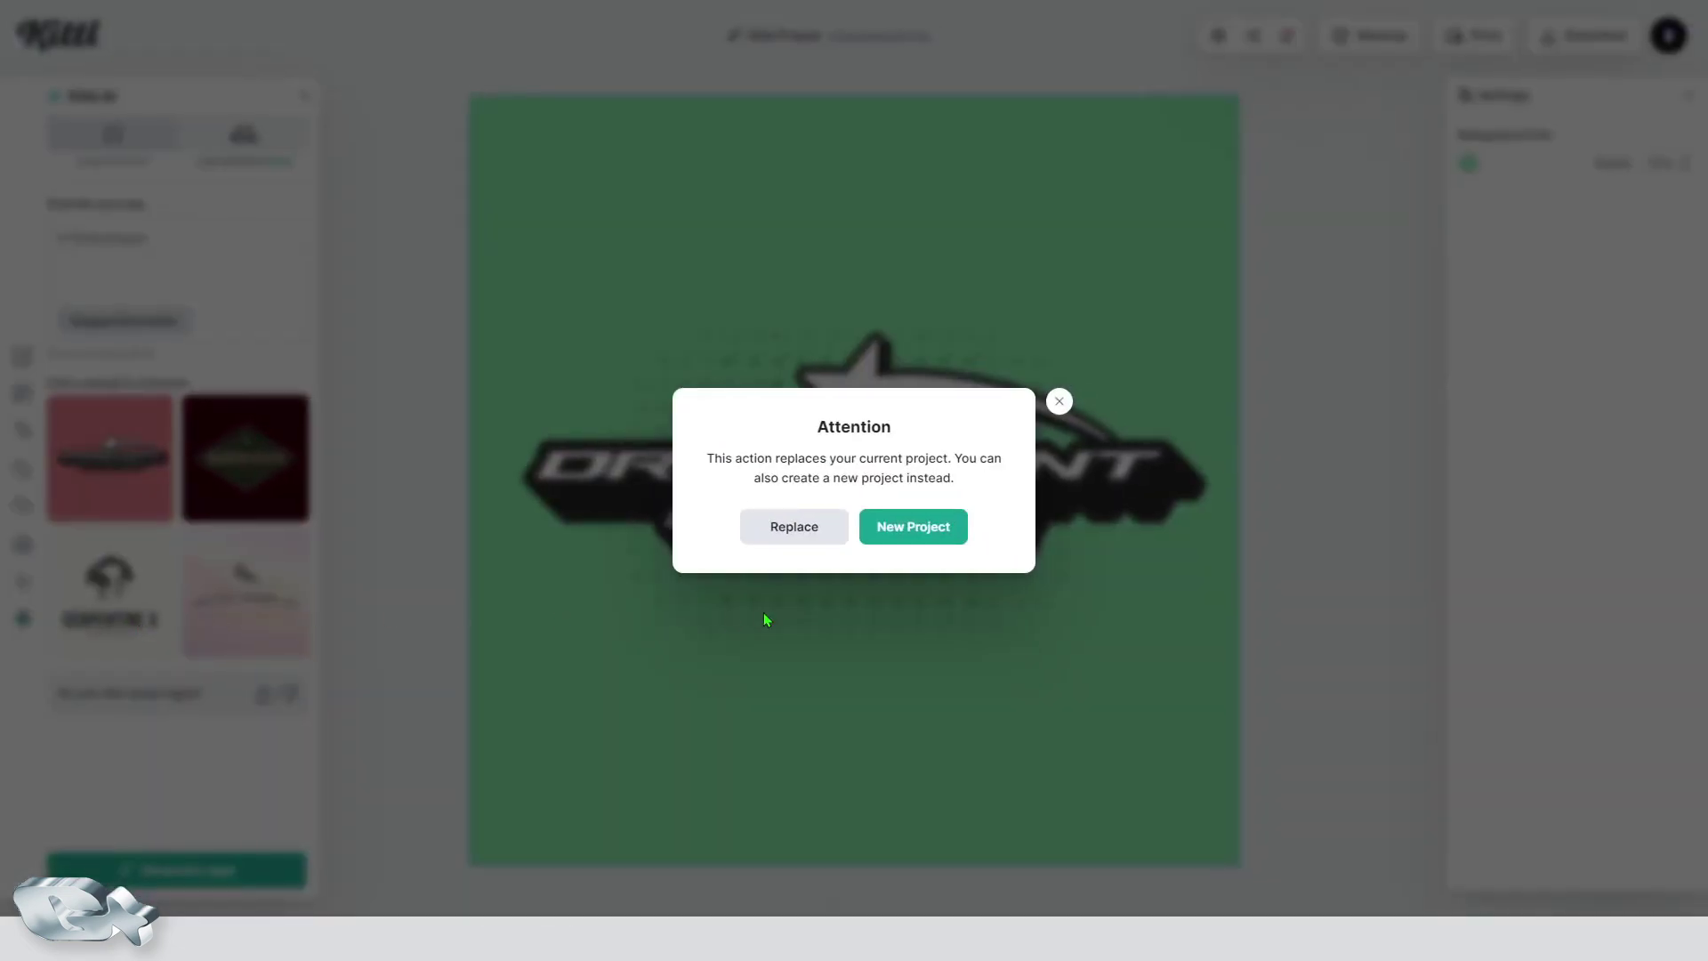
left_click(816, 539)
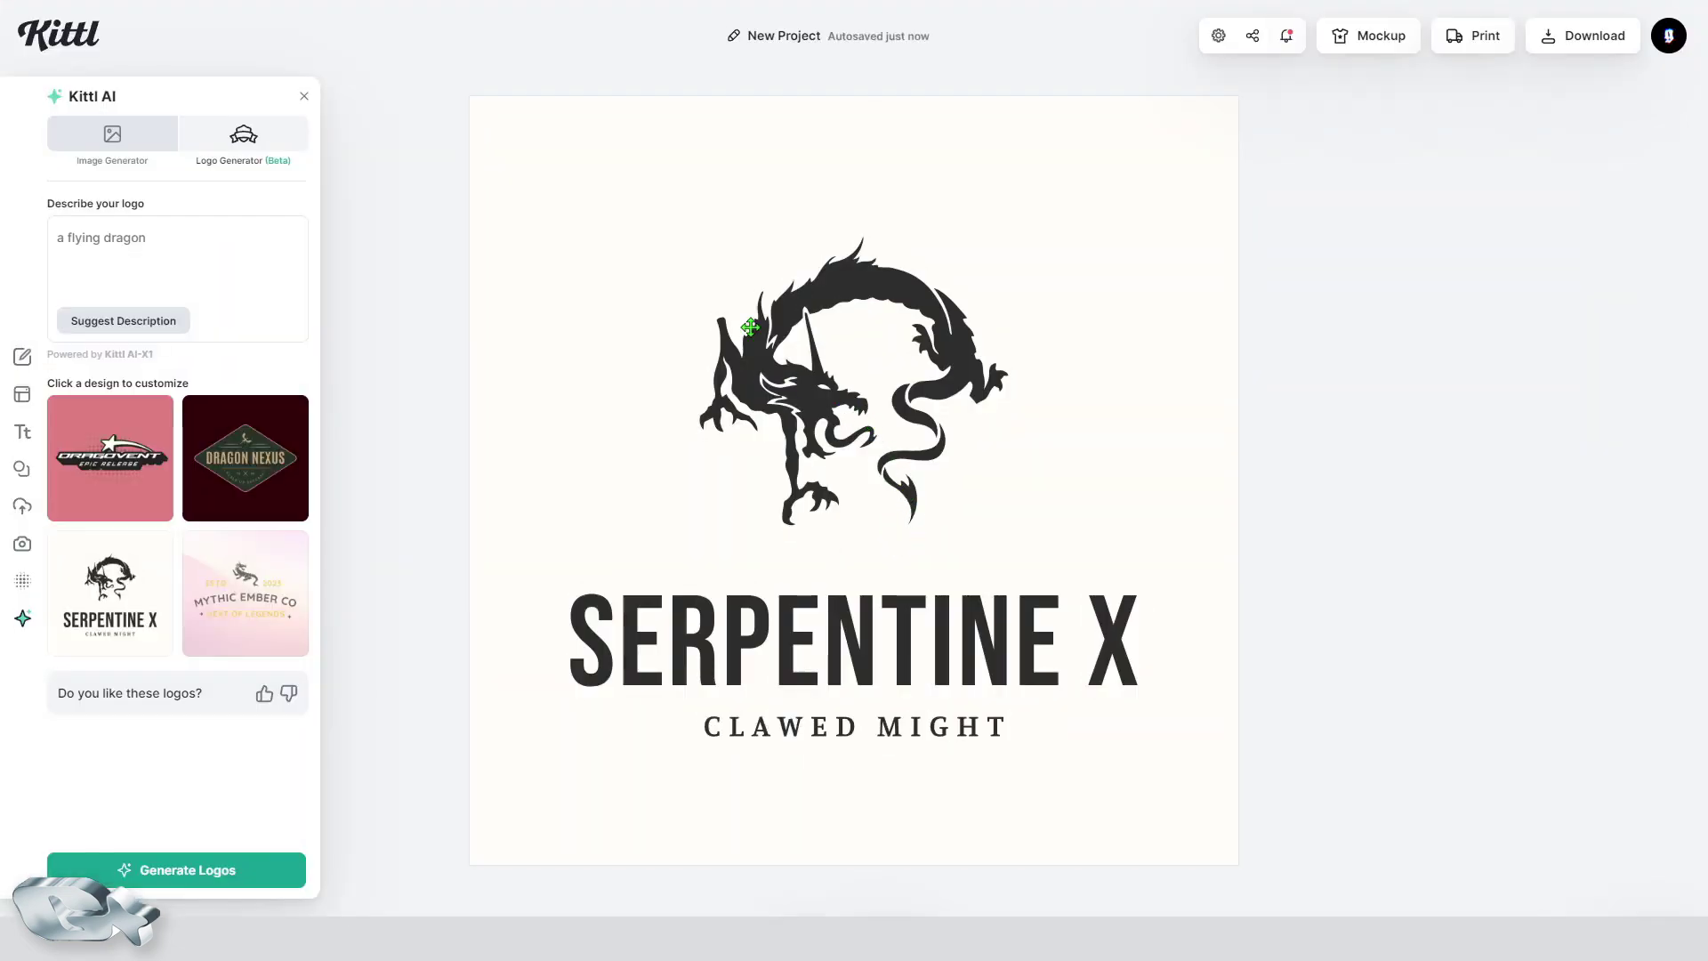
left_click(843, 411)
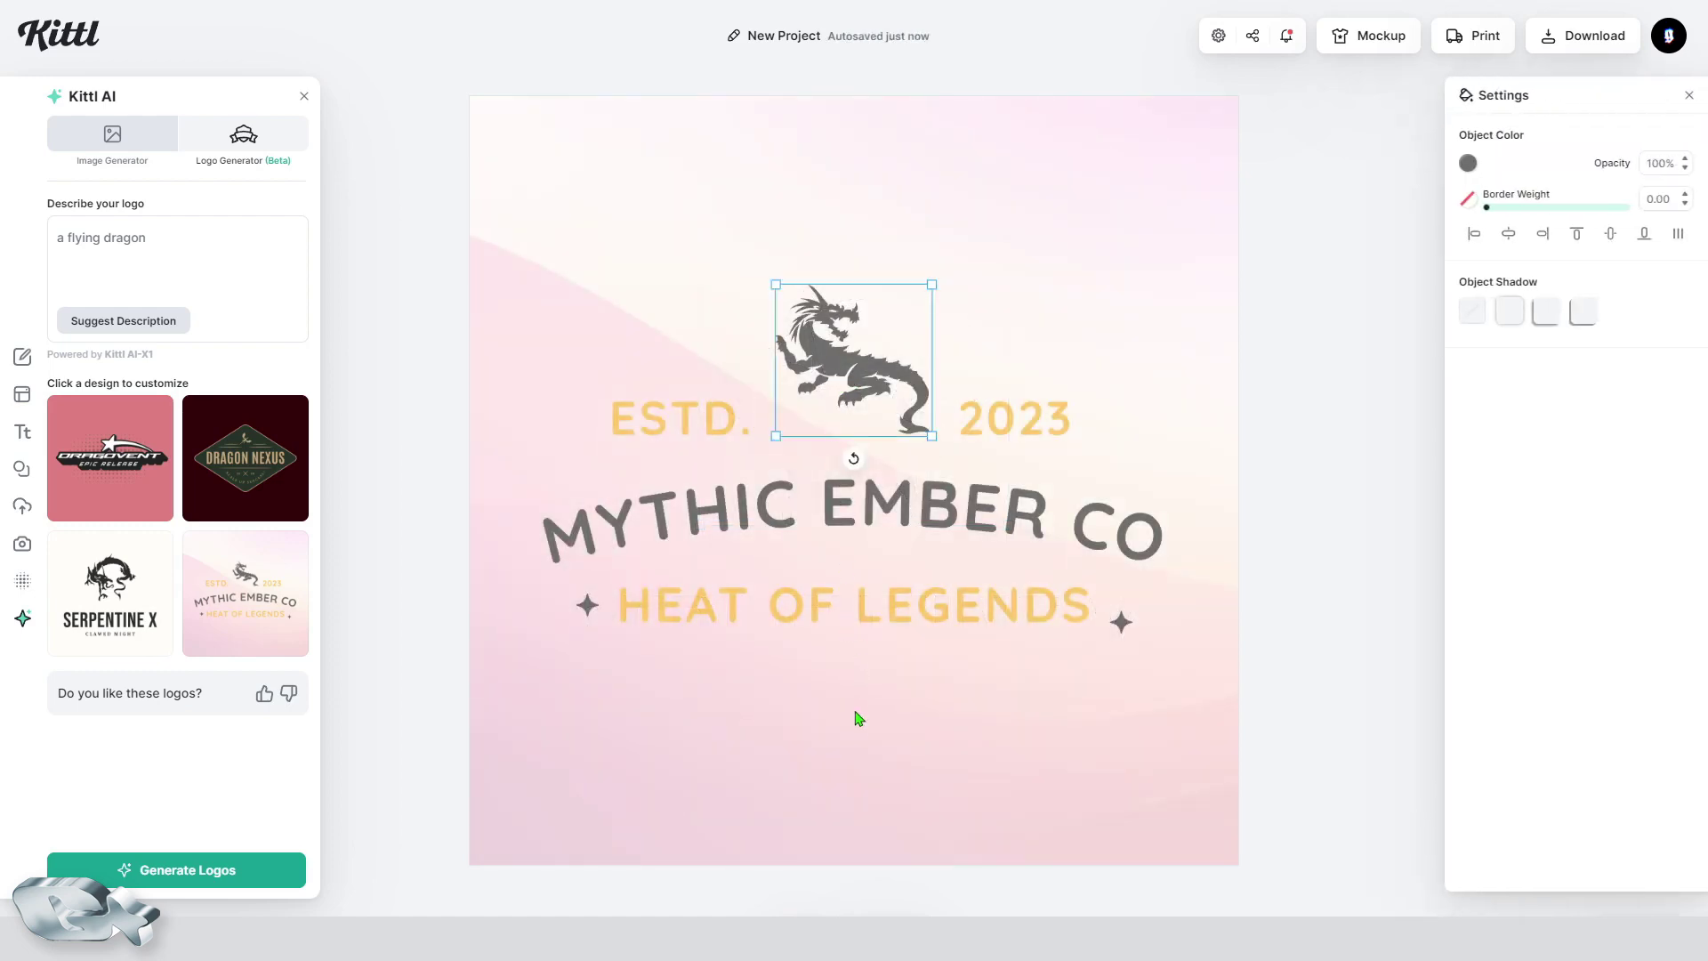
left_click(857, 717)
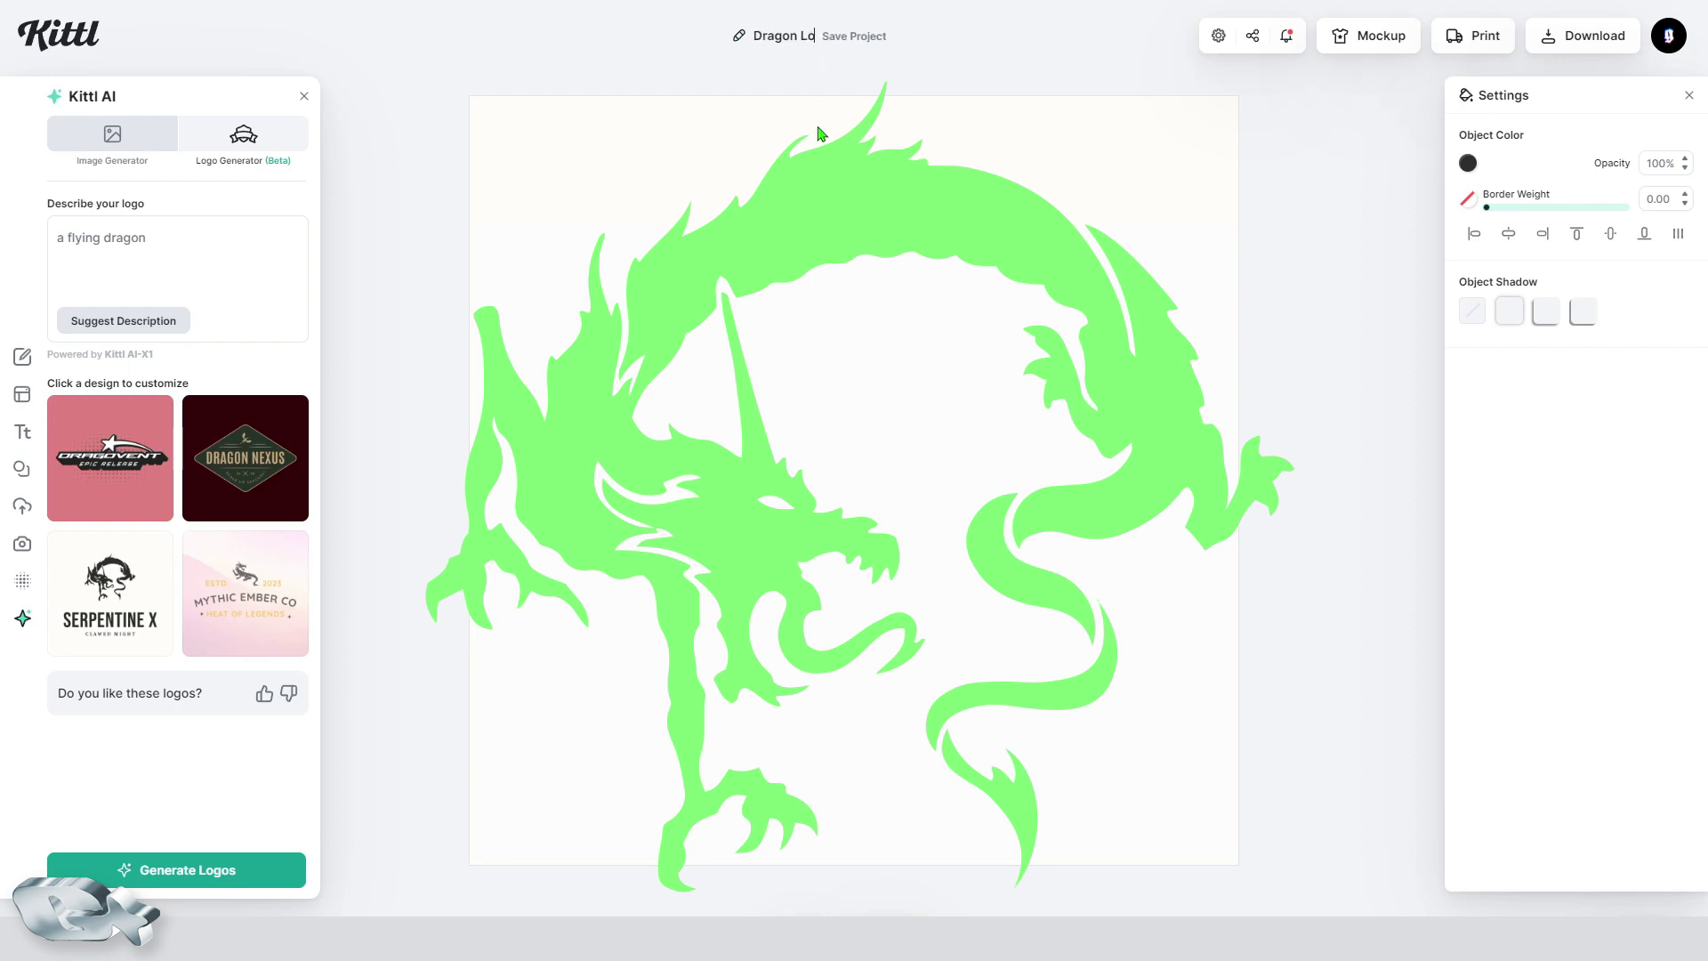
left_click(850, 36)
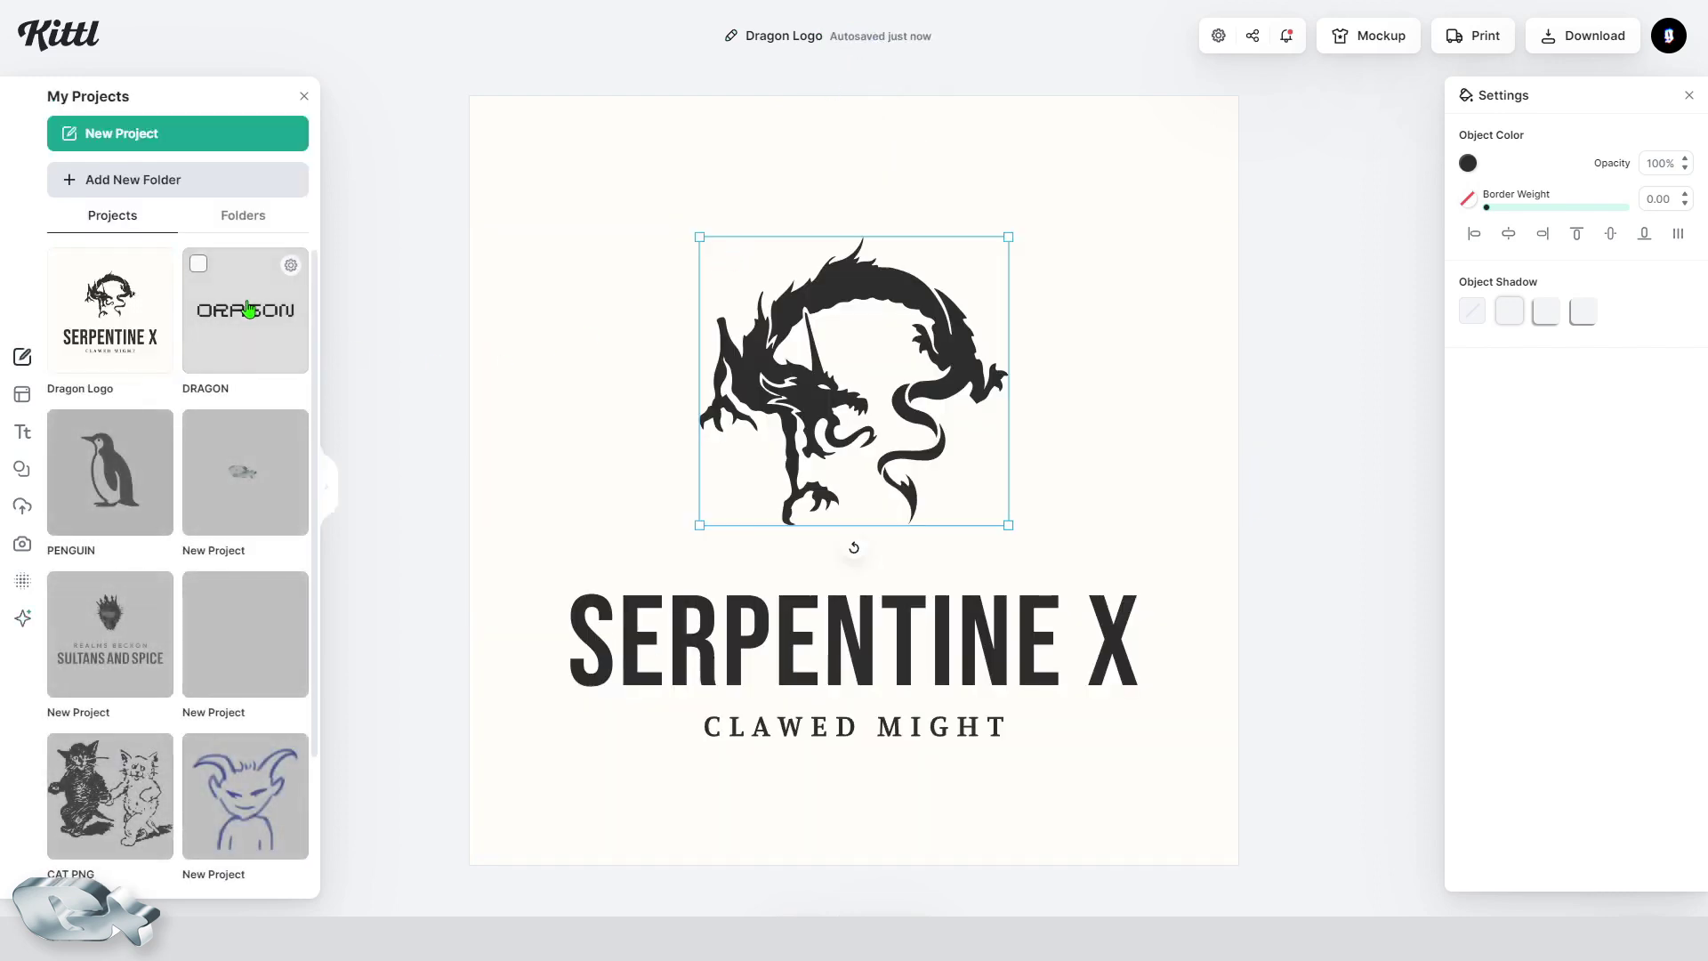
Step: Copy the dragon graphic from the Dragon Logo project and paste it into the DRAGON project
left_click(238, 327)
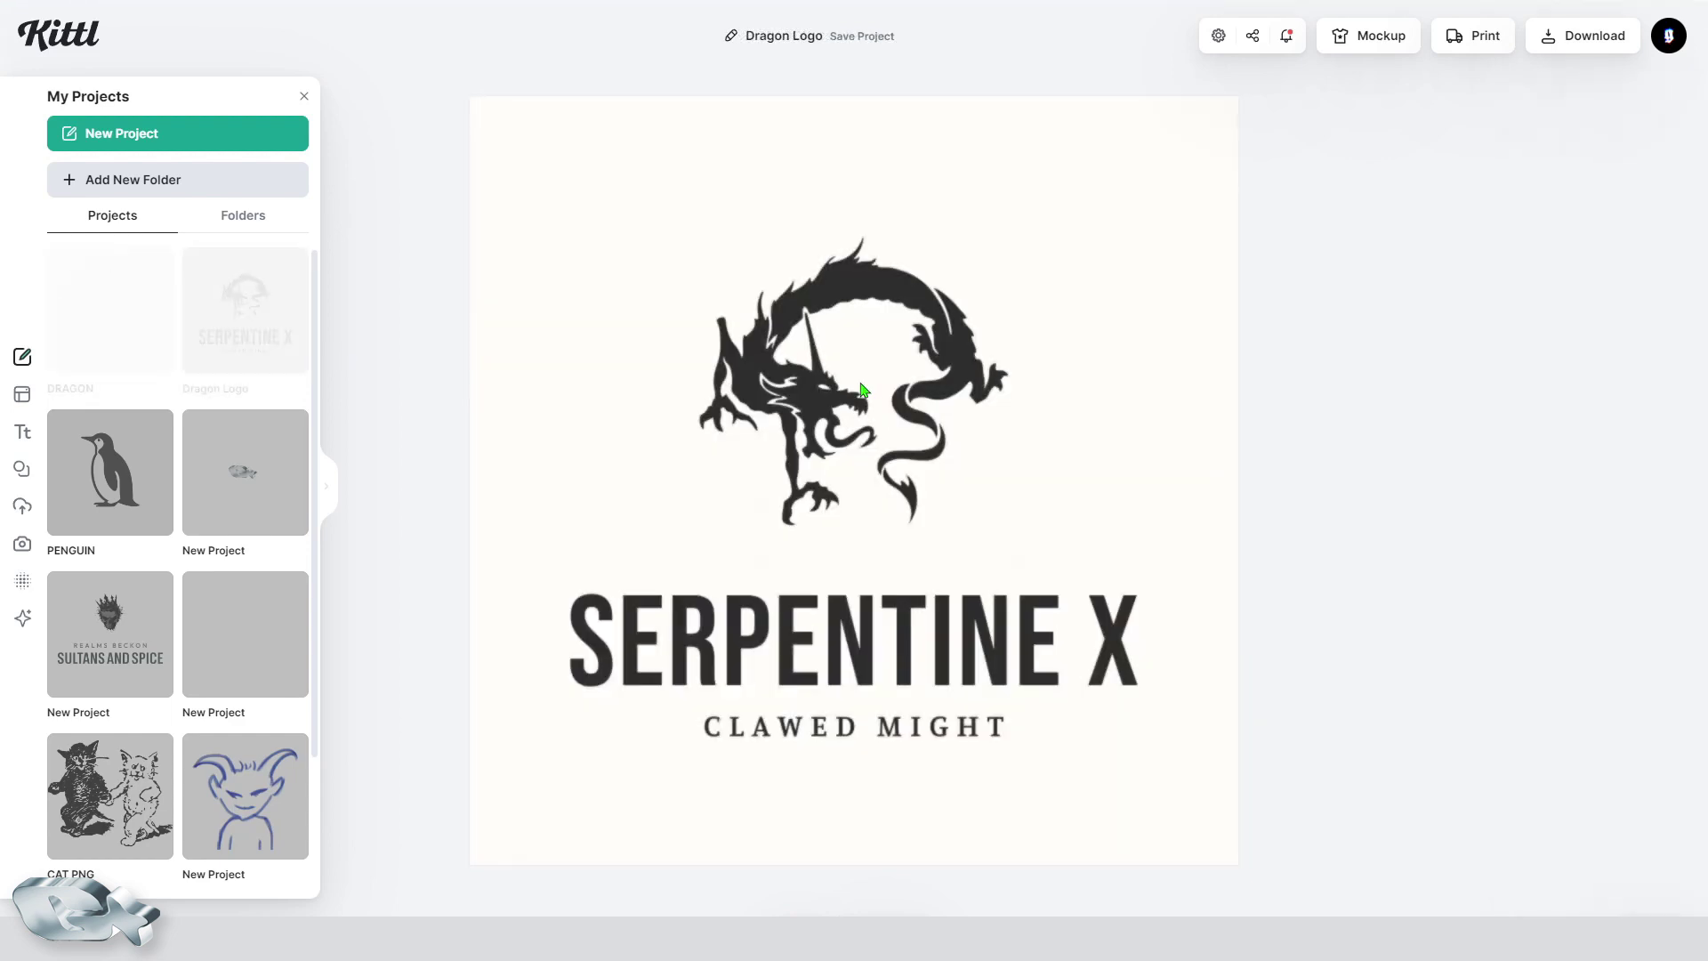
left_click(860, 389)
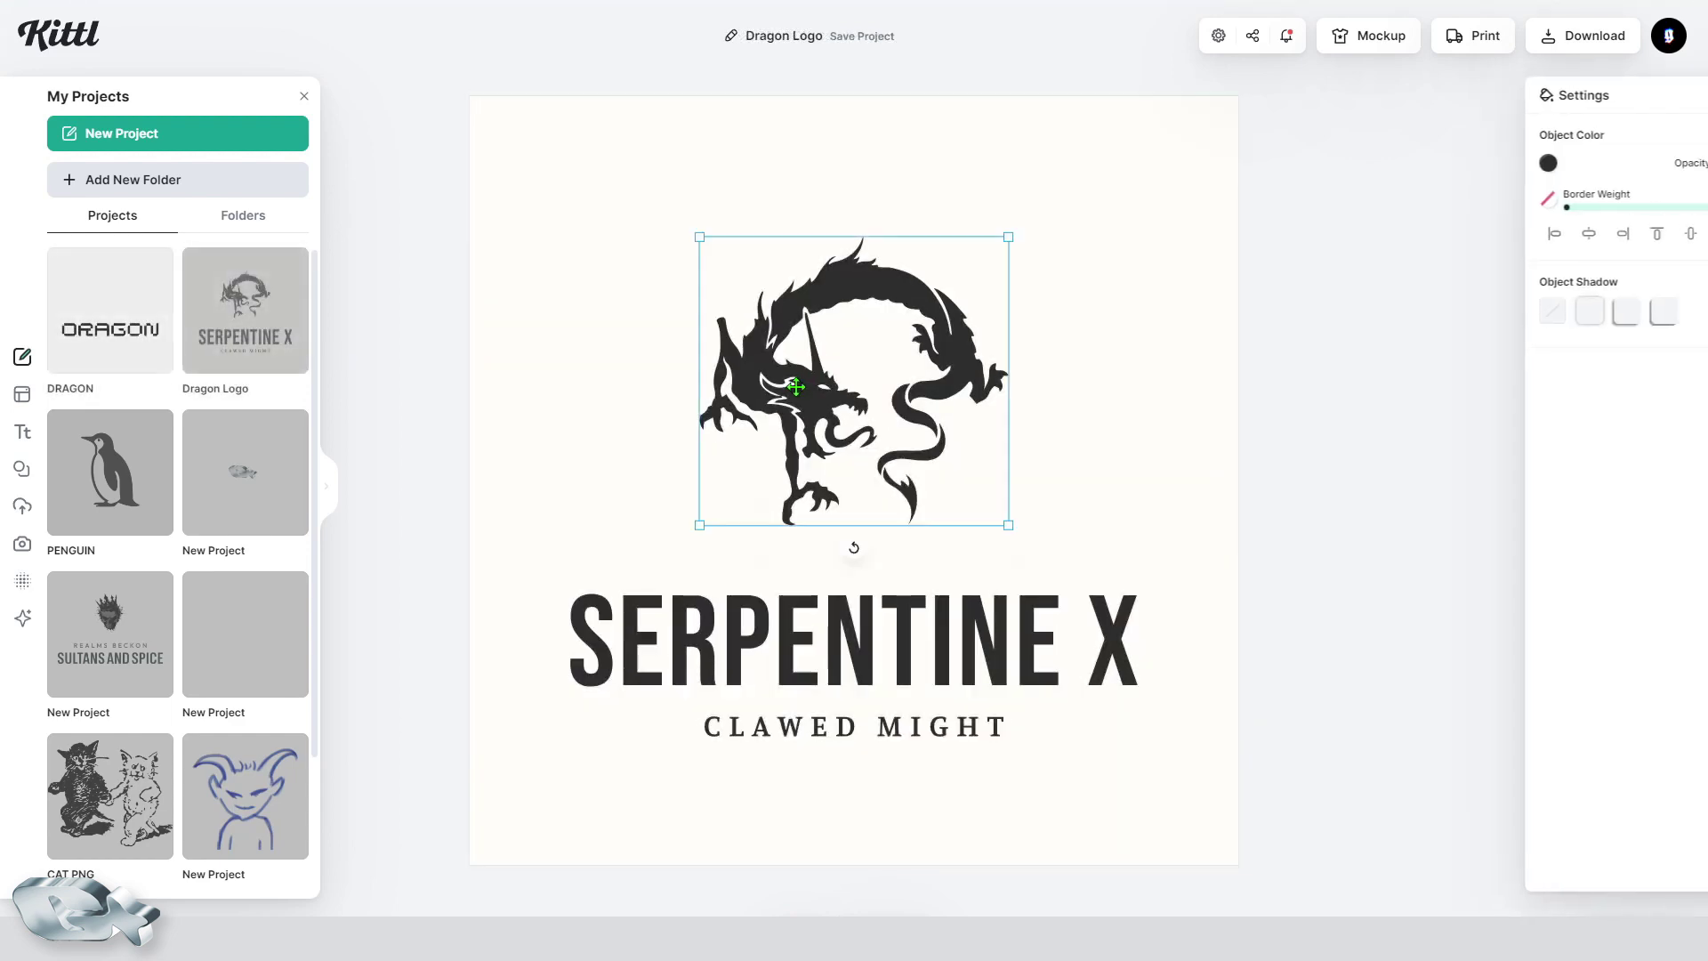
right_click(789, 365)
left_click(355, 369)
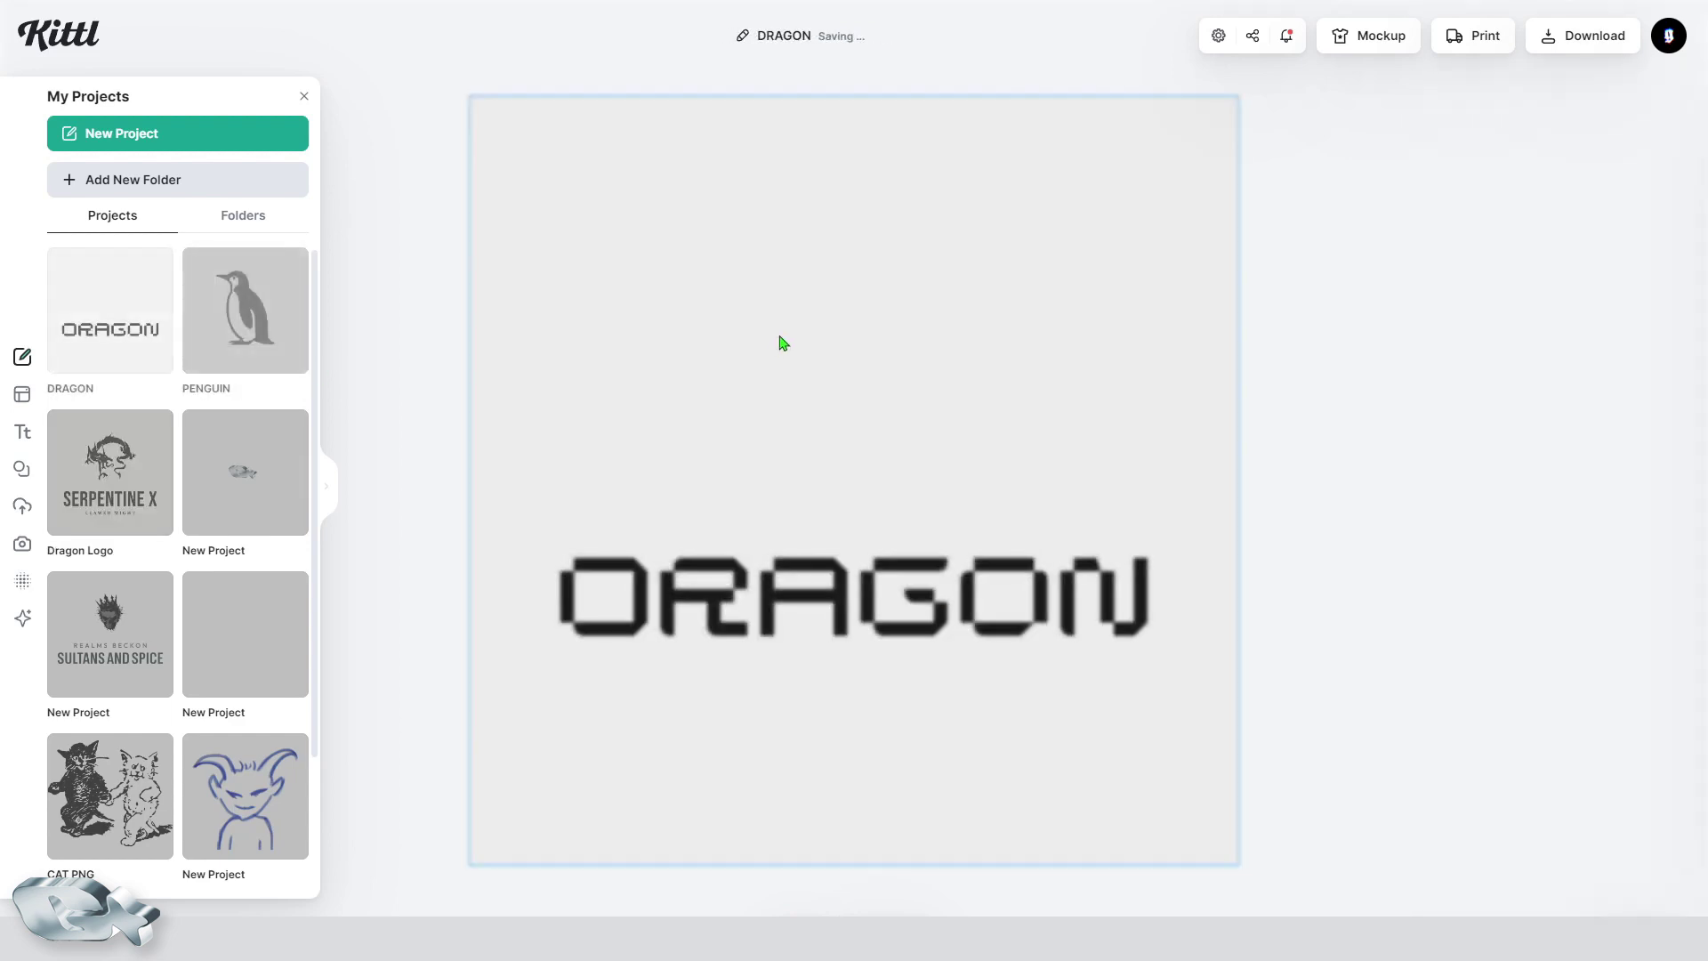
key("ctrl+v")
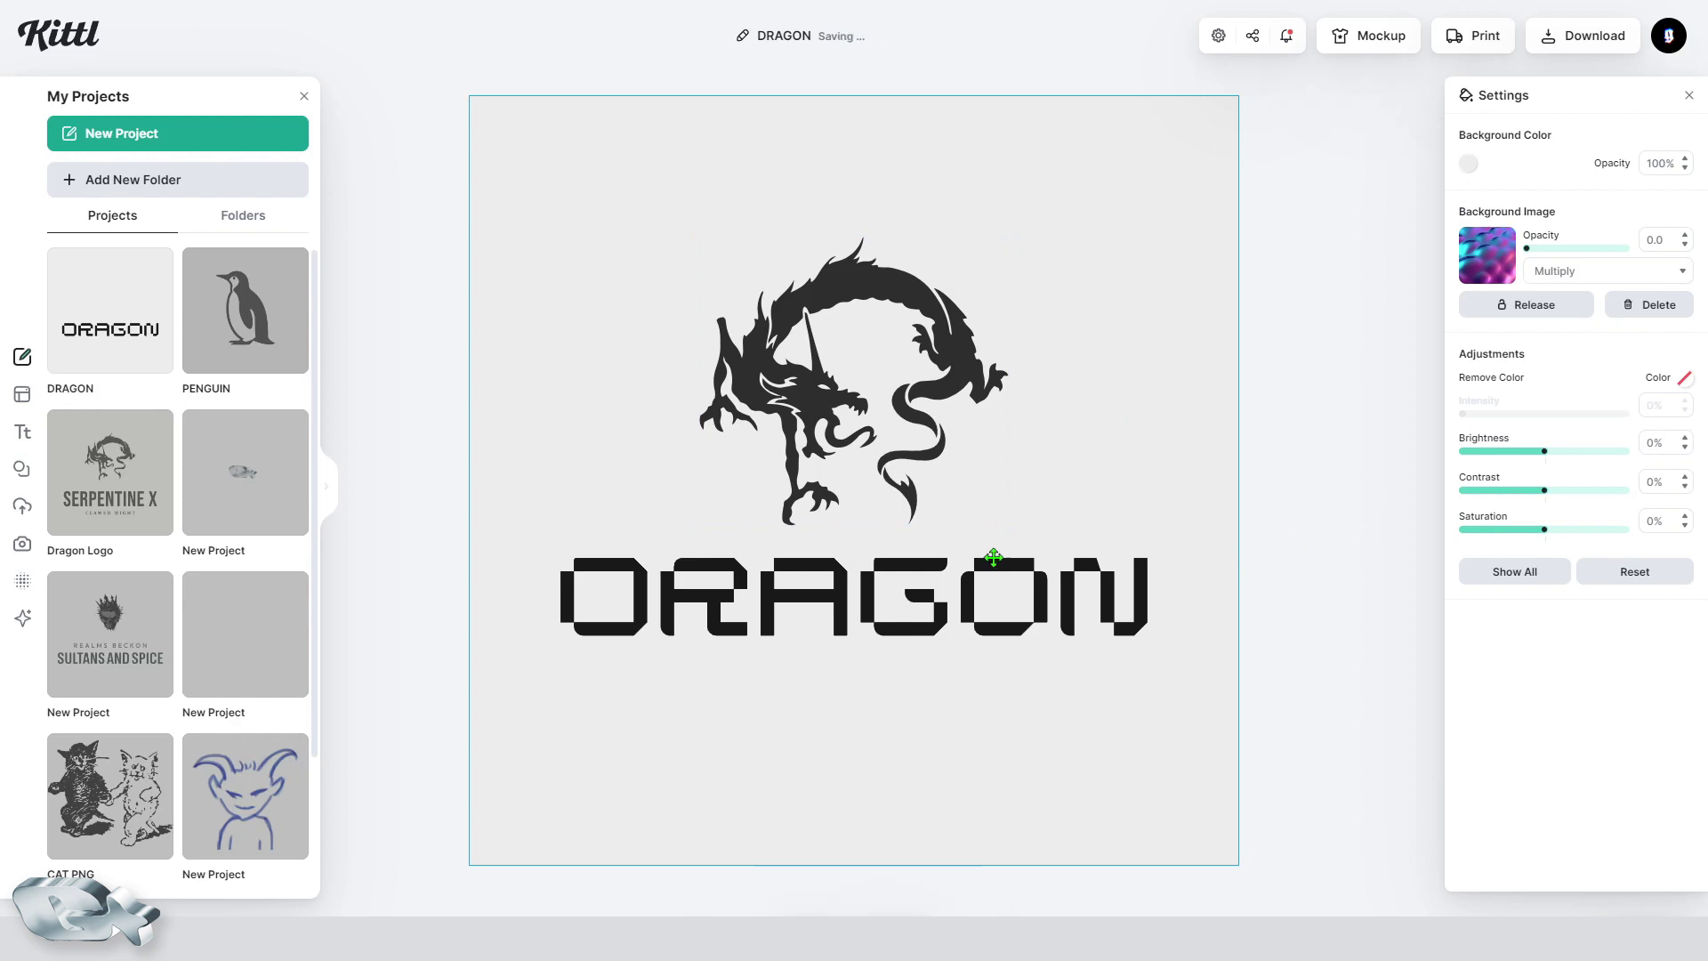
Step: Arrange the dragon graphic above the DRAGON text and delete the overlapping duplicate of the text
left_click_drag(816, 413, 815, 405)
left_click_drag(970, 568, 961, 534)
left_click(937, 631)
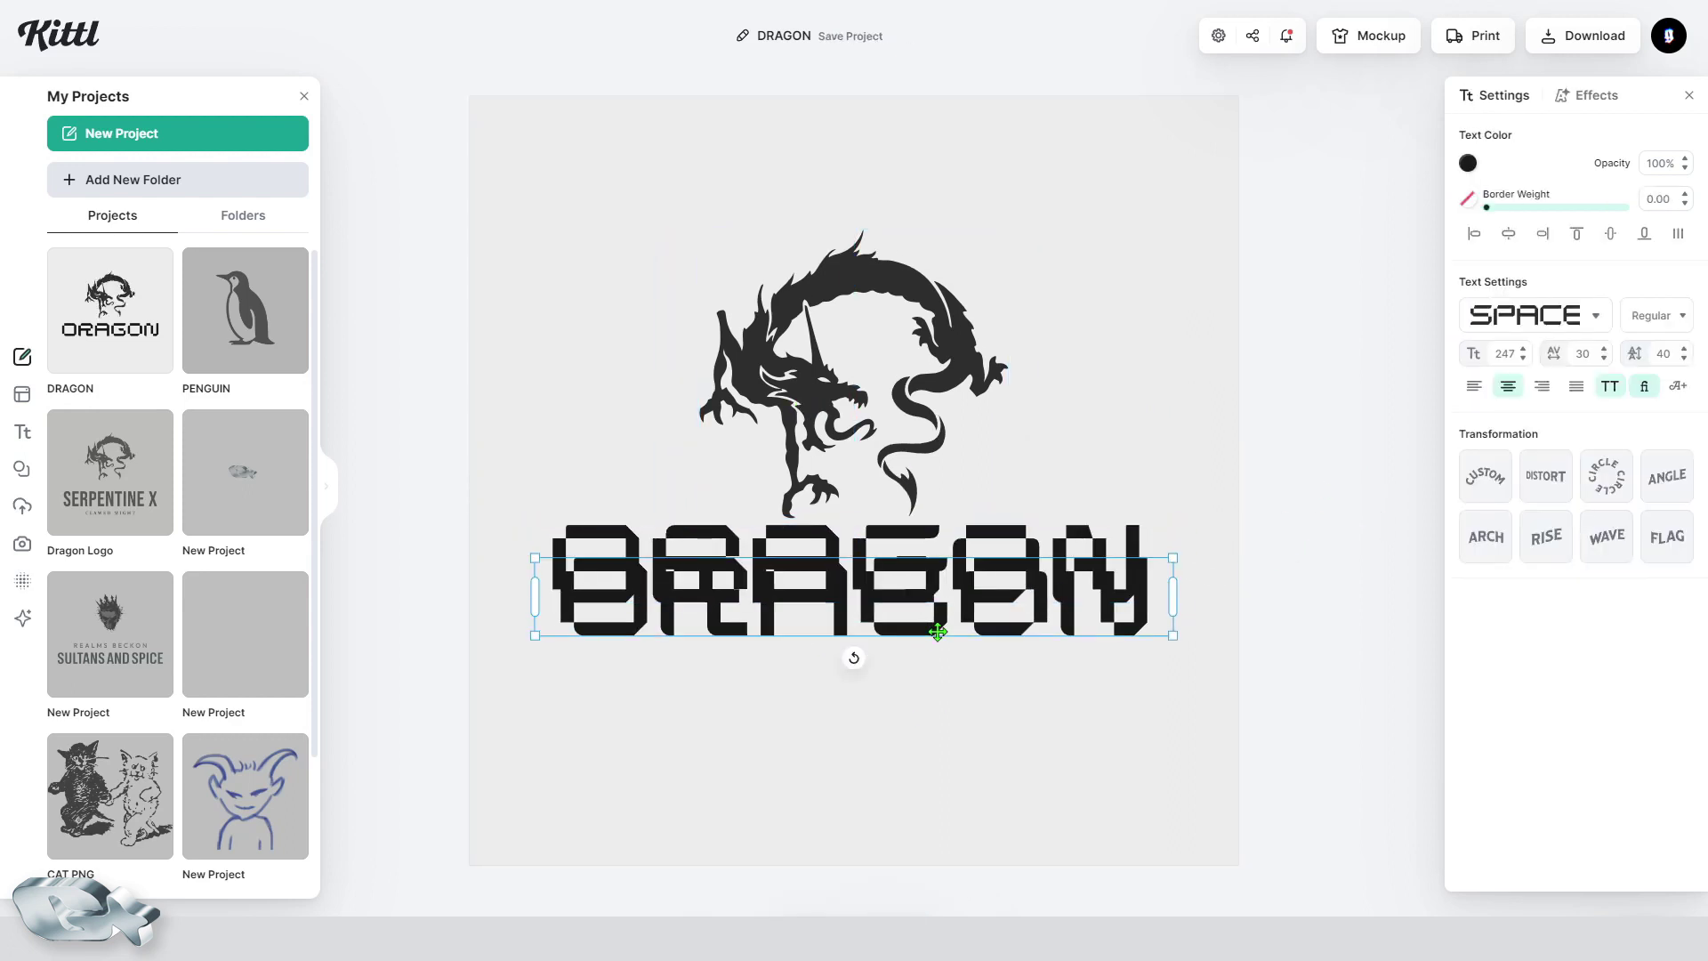
key("Delete")
left_click_drag(931, 593, 938, 652)
left_click_drag(915, 454, 916, 473)
Step: Apply the Wave transformation to the DRAGON text and move it up over the dragon's lower part
left_click(970, 602)
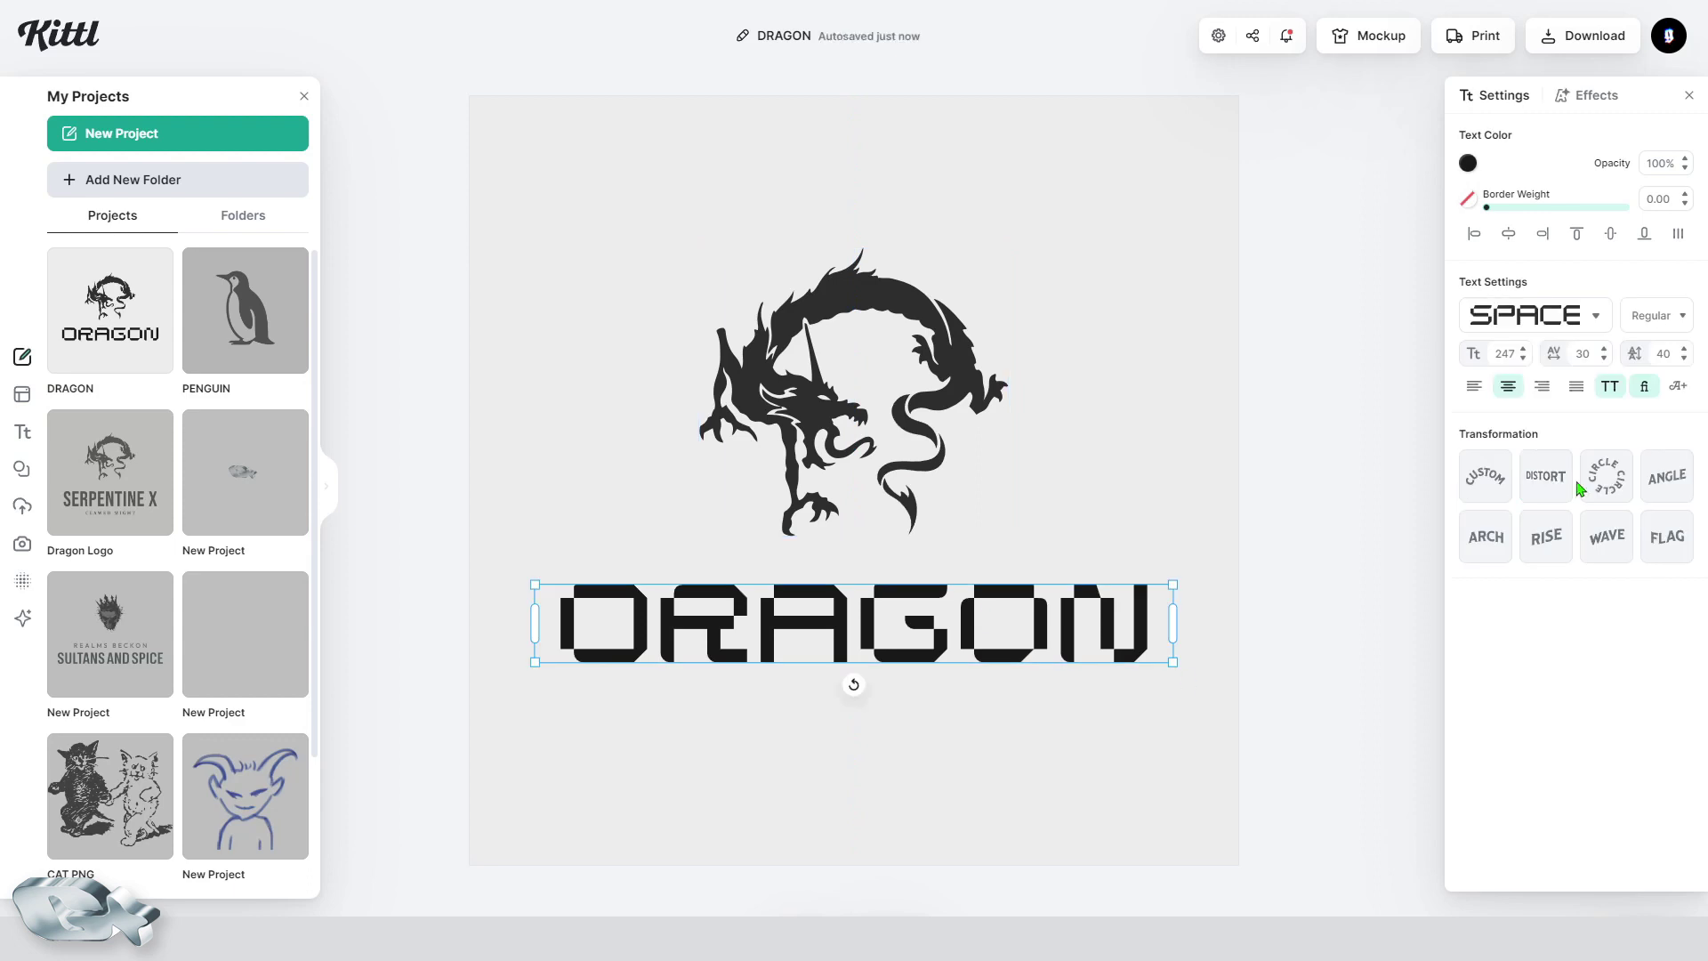
left_click(1606, 536)
left_click_drag(1038, 554, 1071, 471)
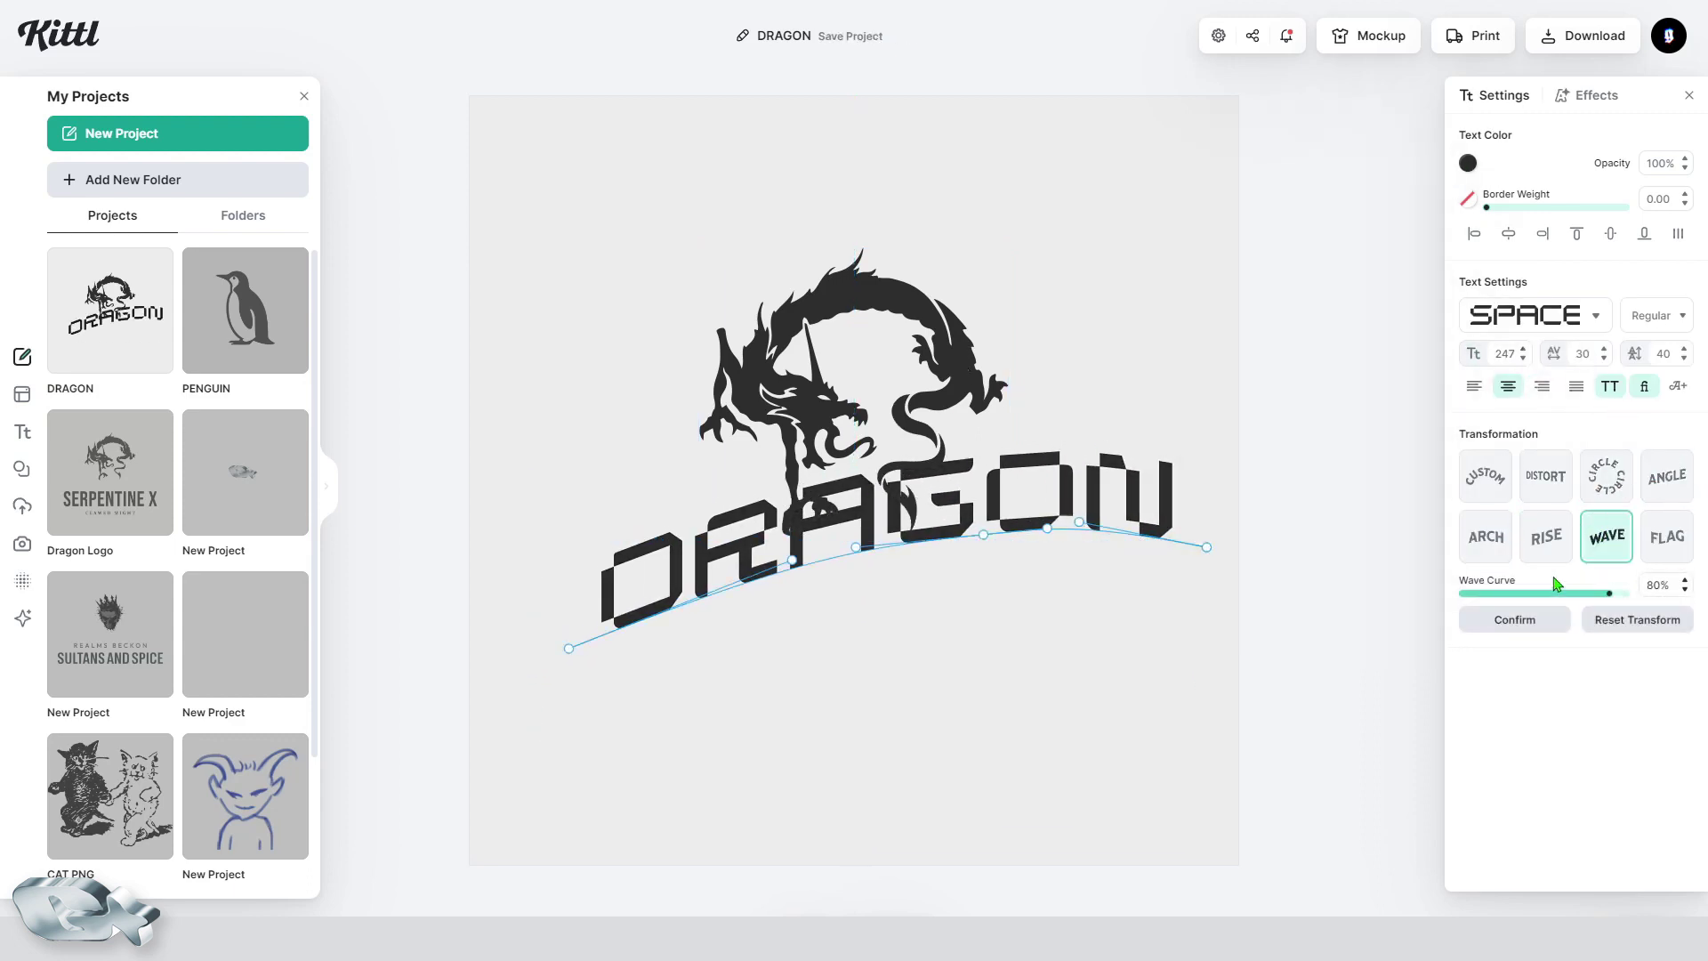
Step: Compare the drop and block shading on the DRAGON text, then keep Block Shadow with an outline width of 17
left_click(1597, 98)
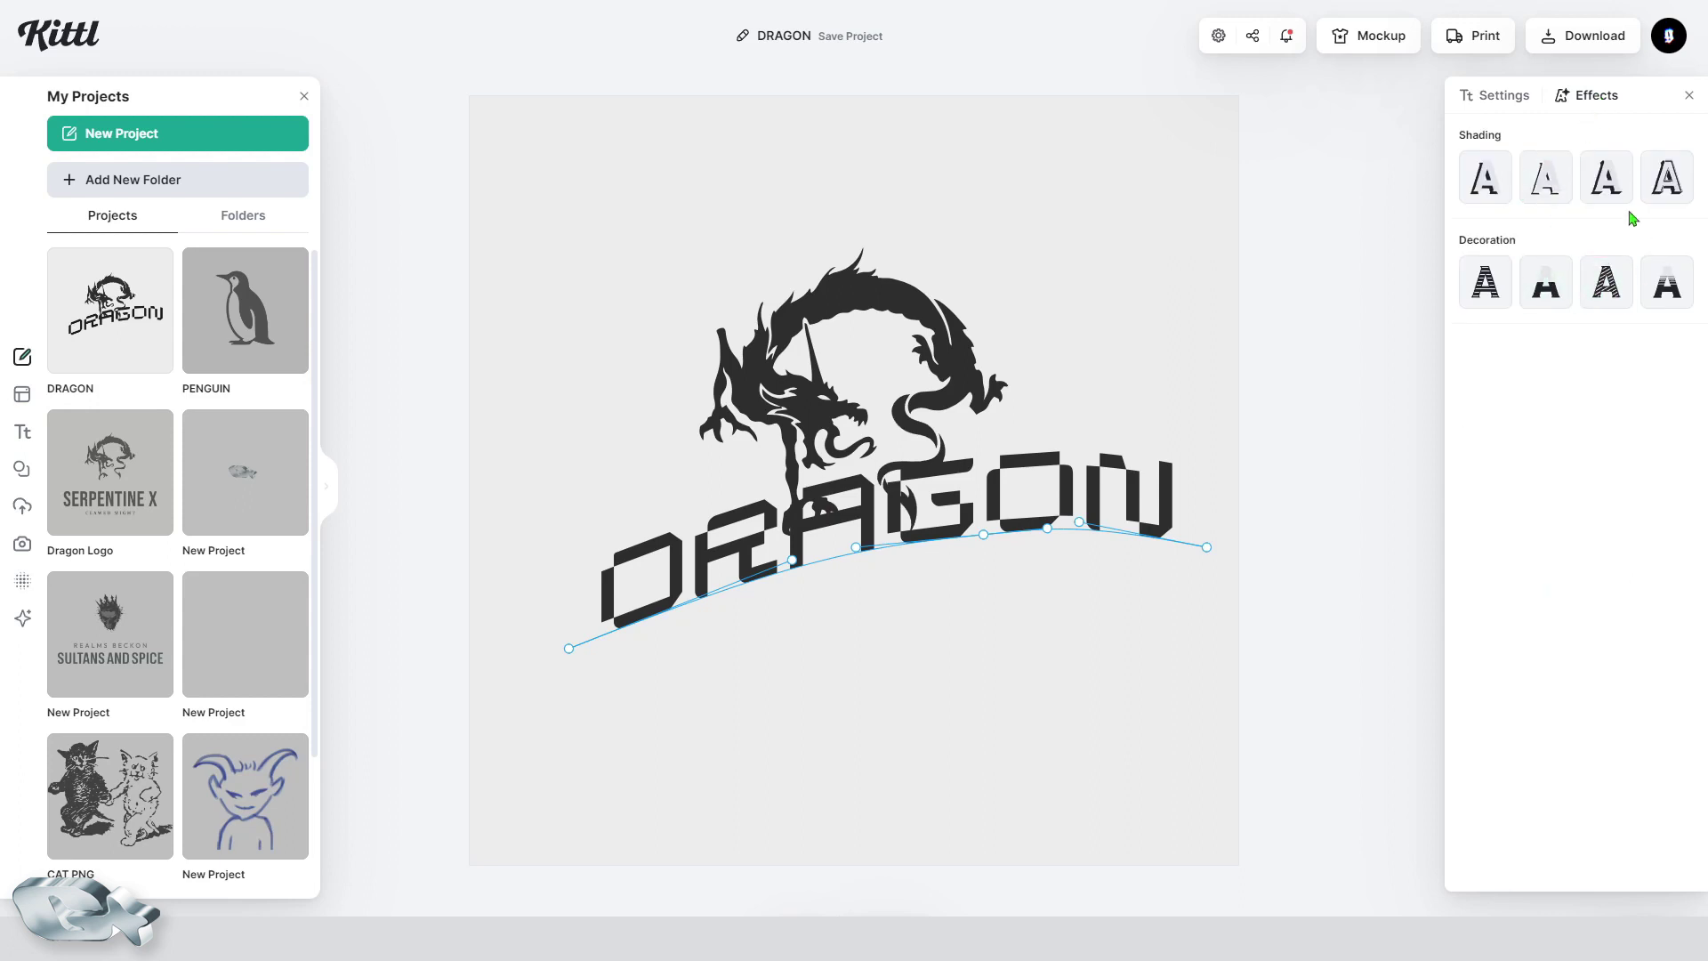
left_click(1607, 184)
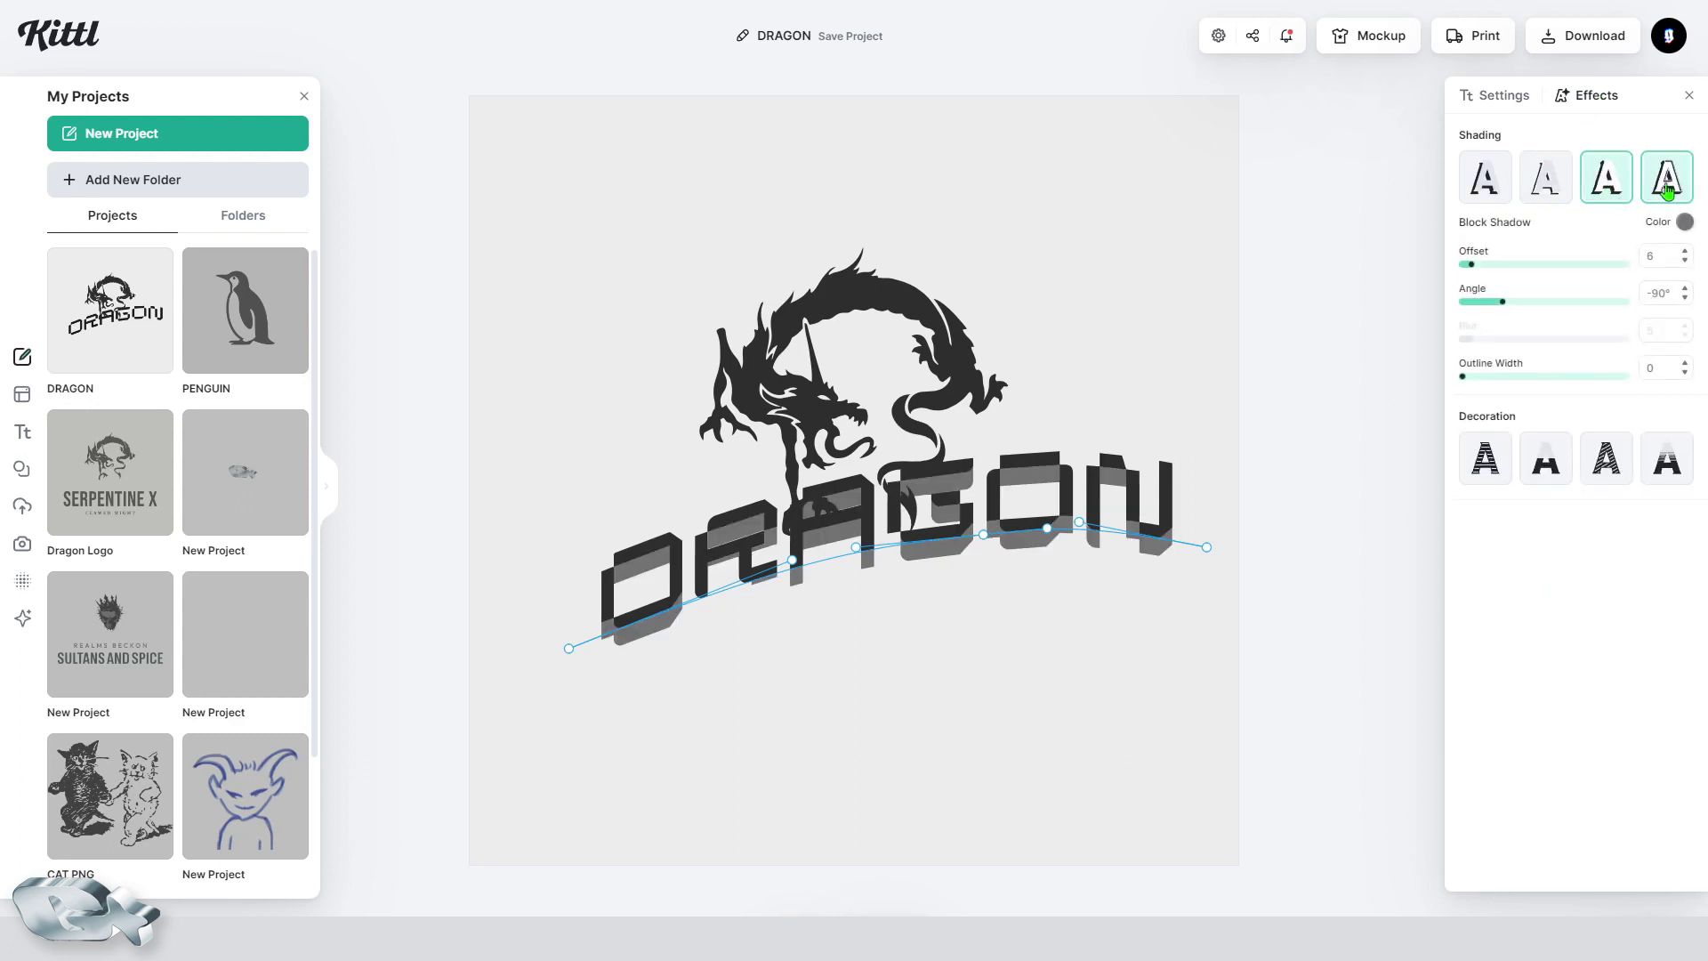
left_click(1486, 198)
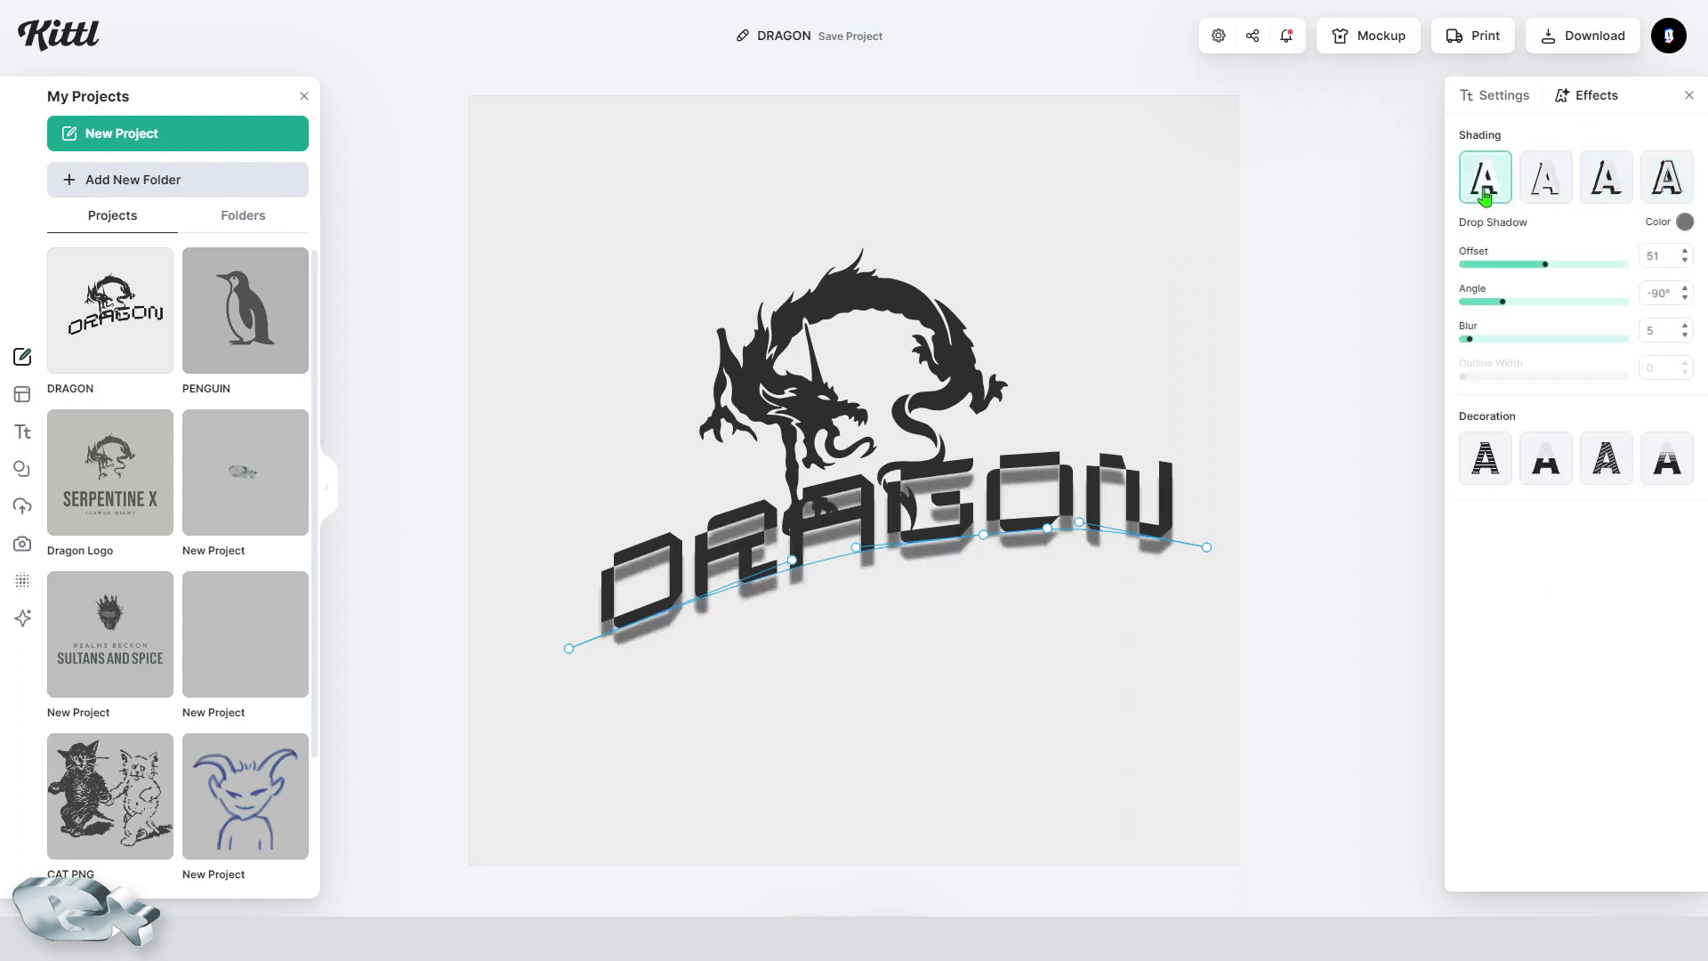
left_click(1603, 184)
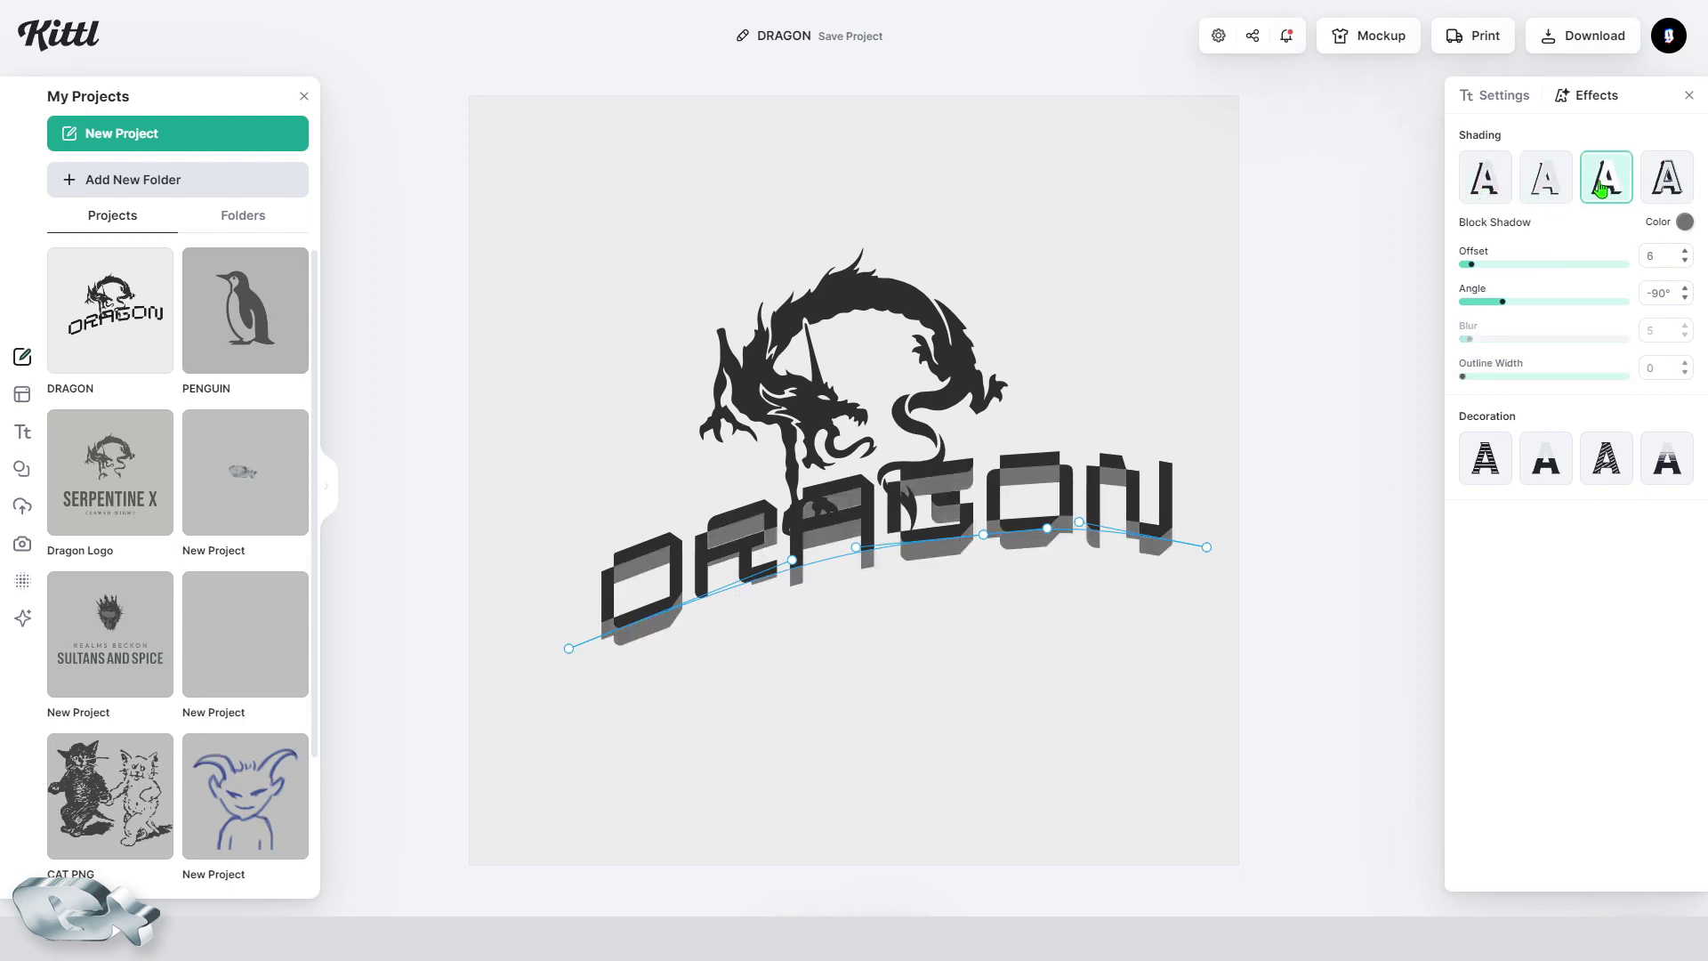
left_click_drag(1478, 380, 1492, 382)
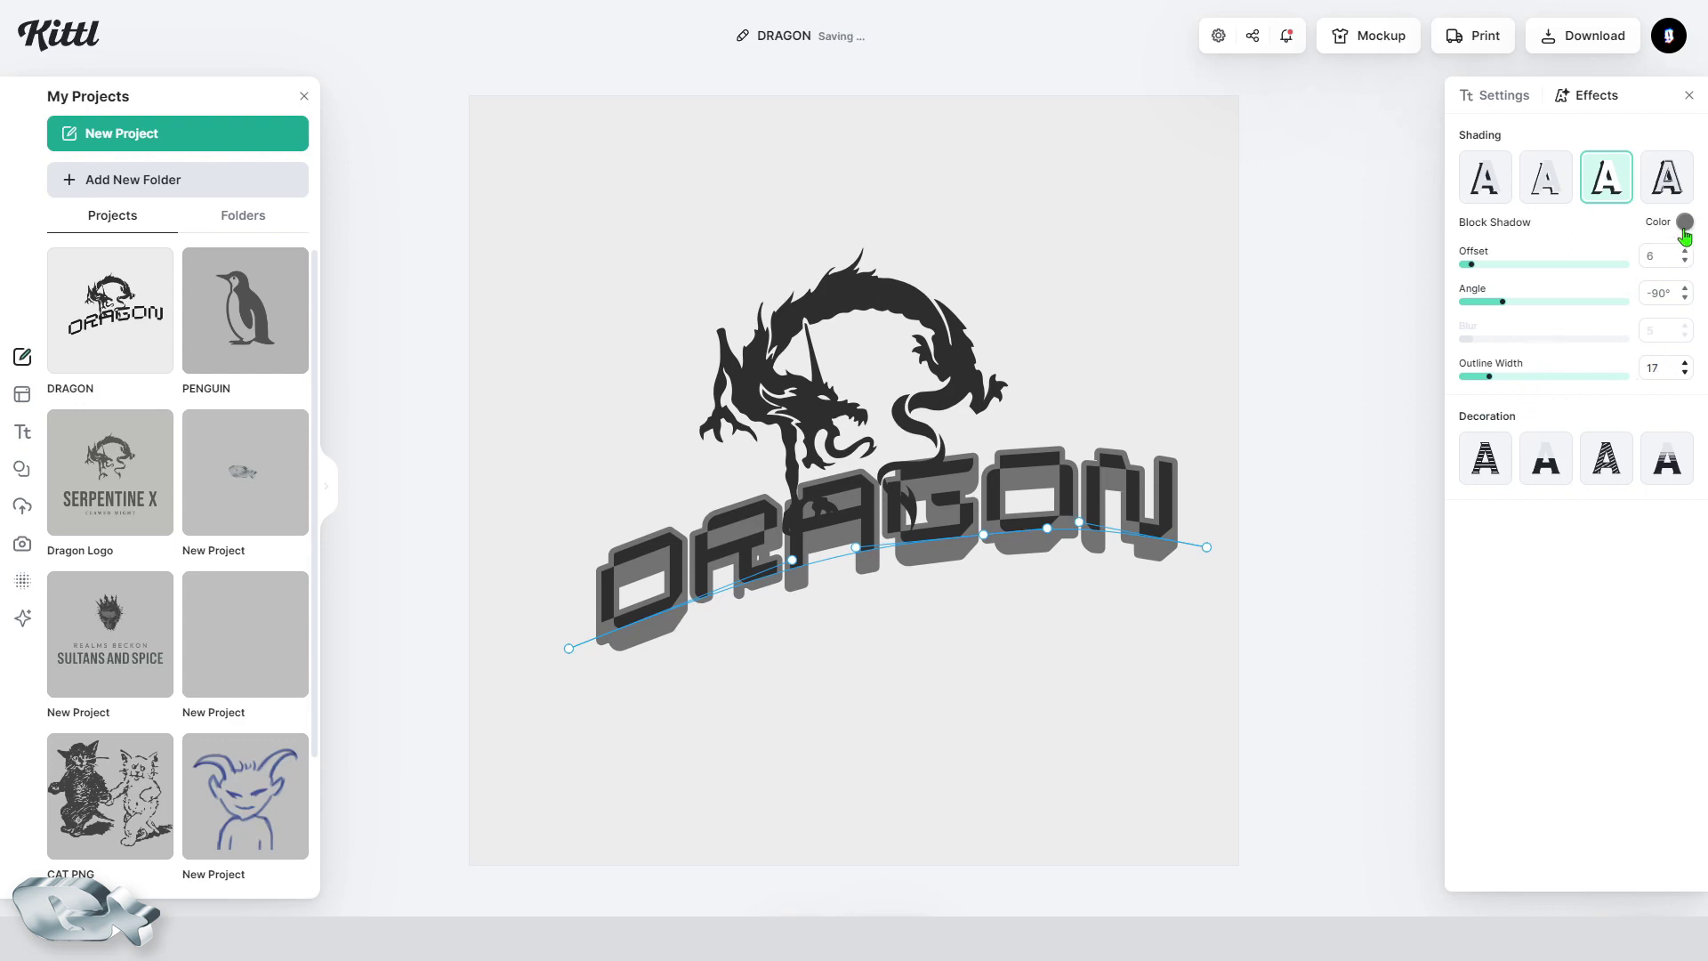
Step: Set the block shadow's colour by sampling the light grey artboard background
left_click(1684, 225)
left_click(1442, 469)
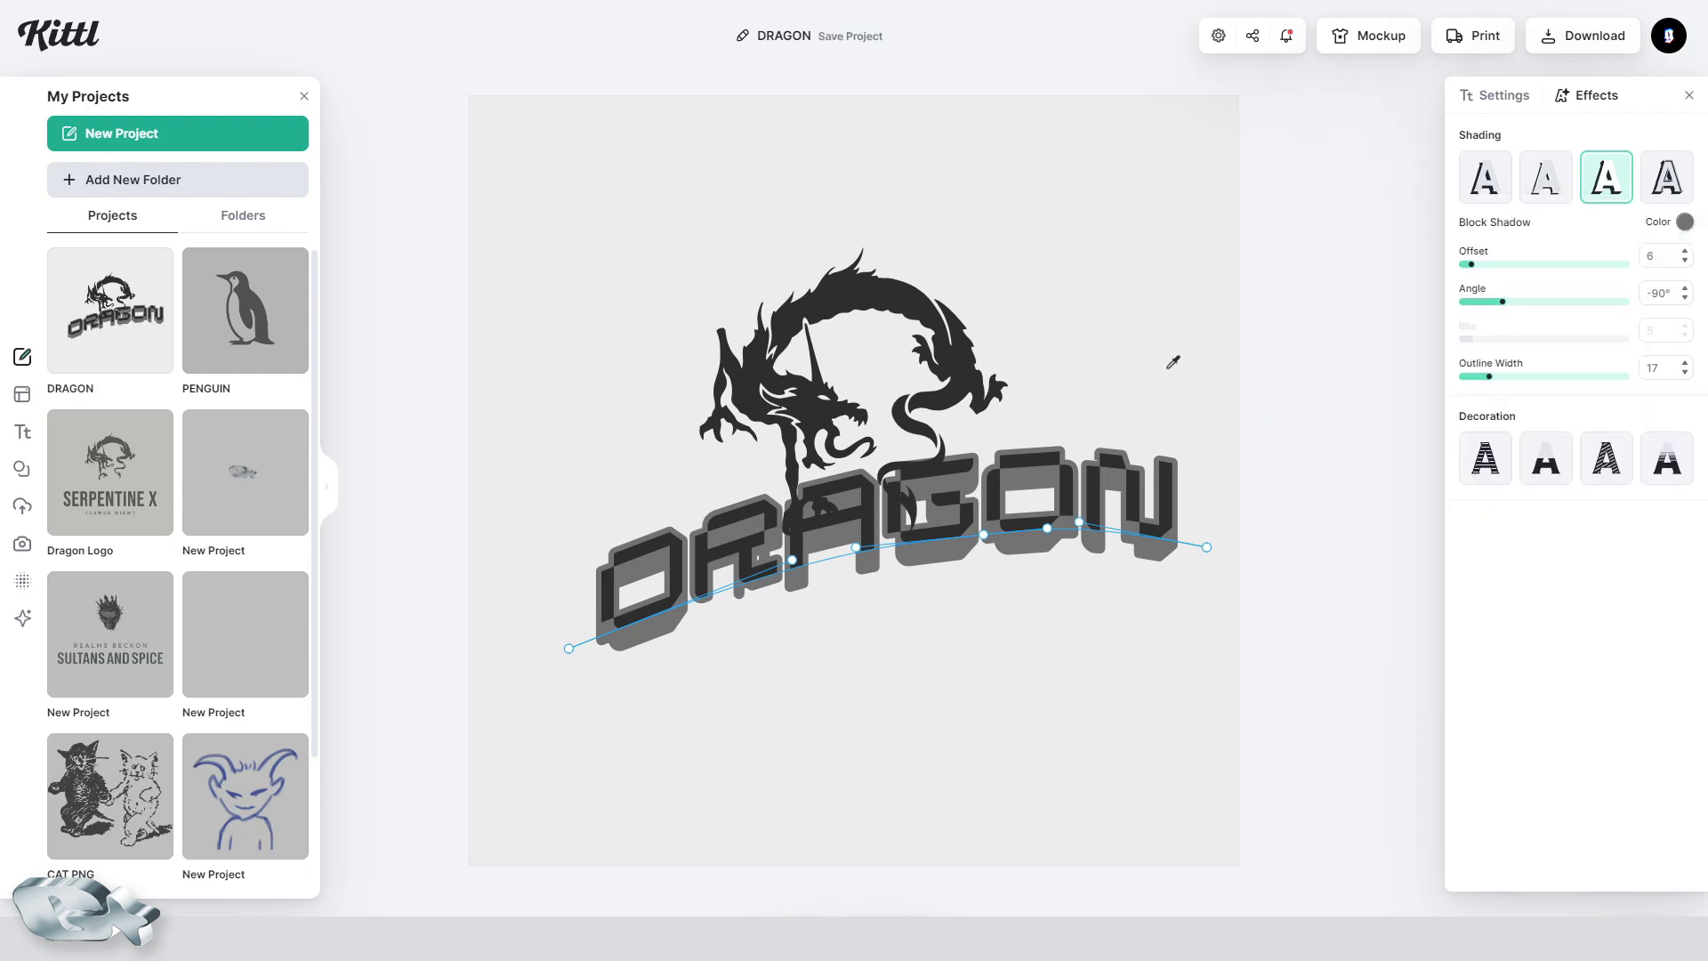
left_click(1170, 377)
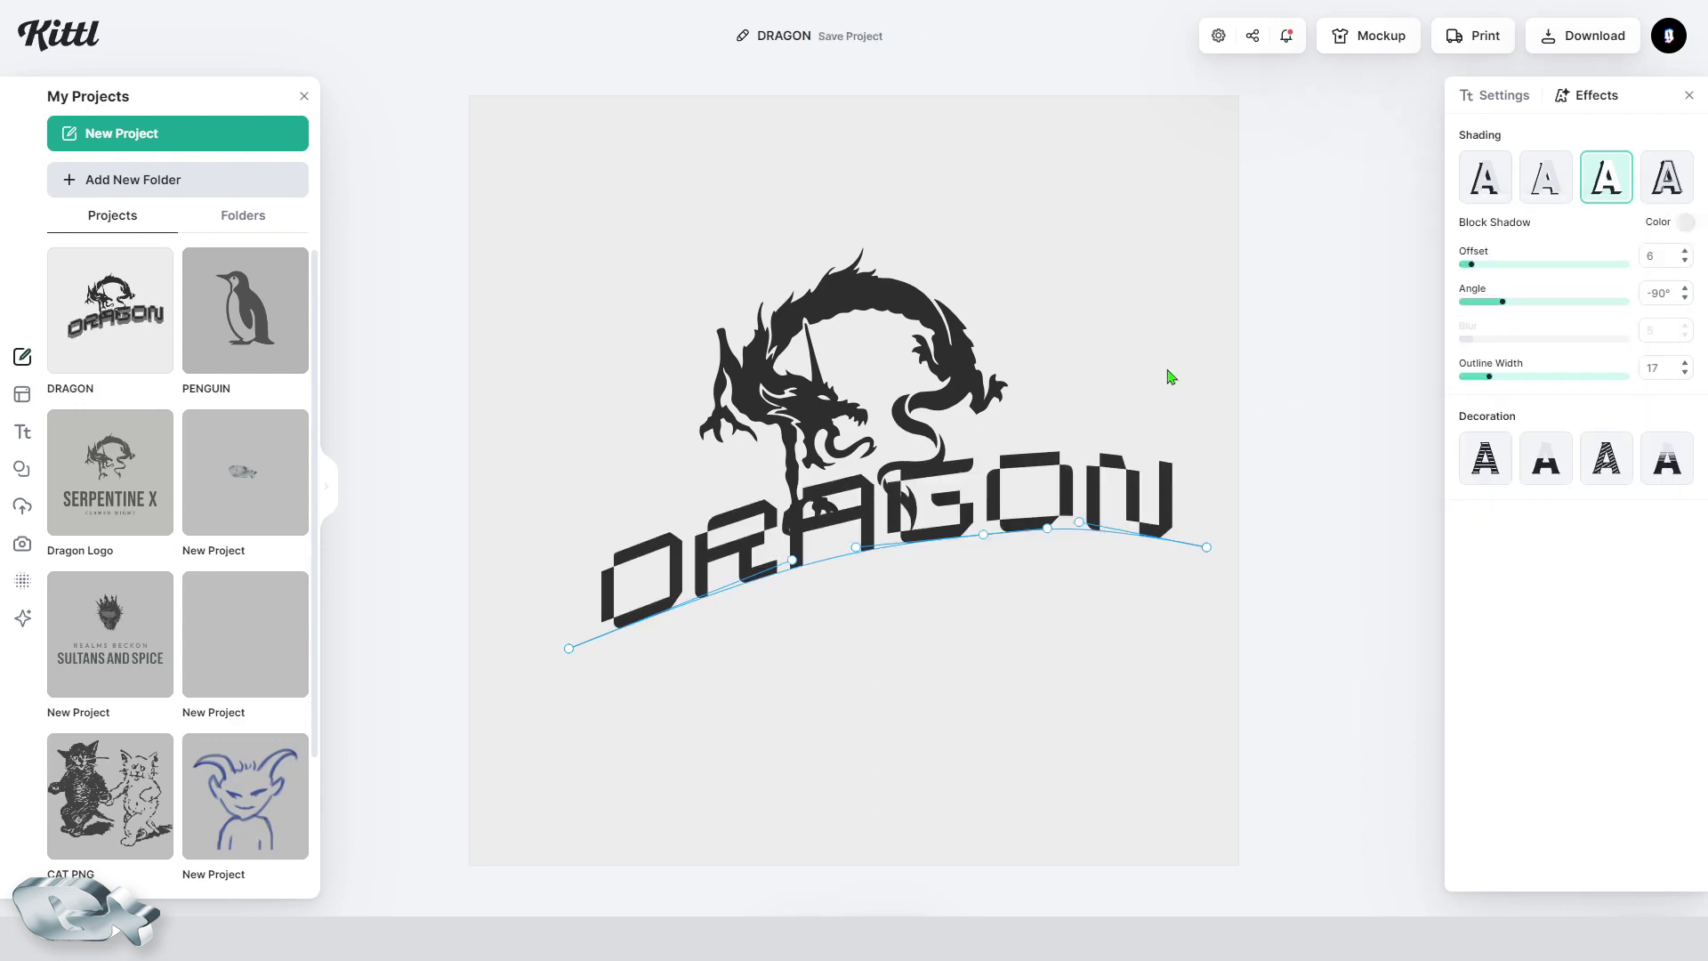
Step: Sample the dragon's dark colour for the block shadow and the light grey background for the DRAGON text fill
left_click(1687, 225)
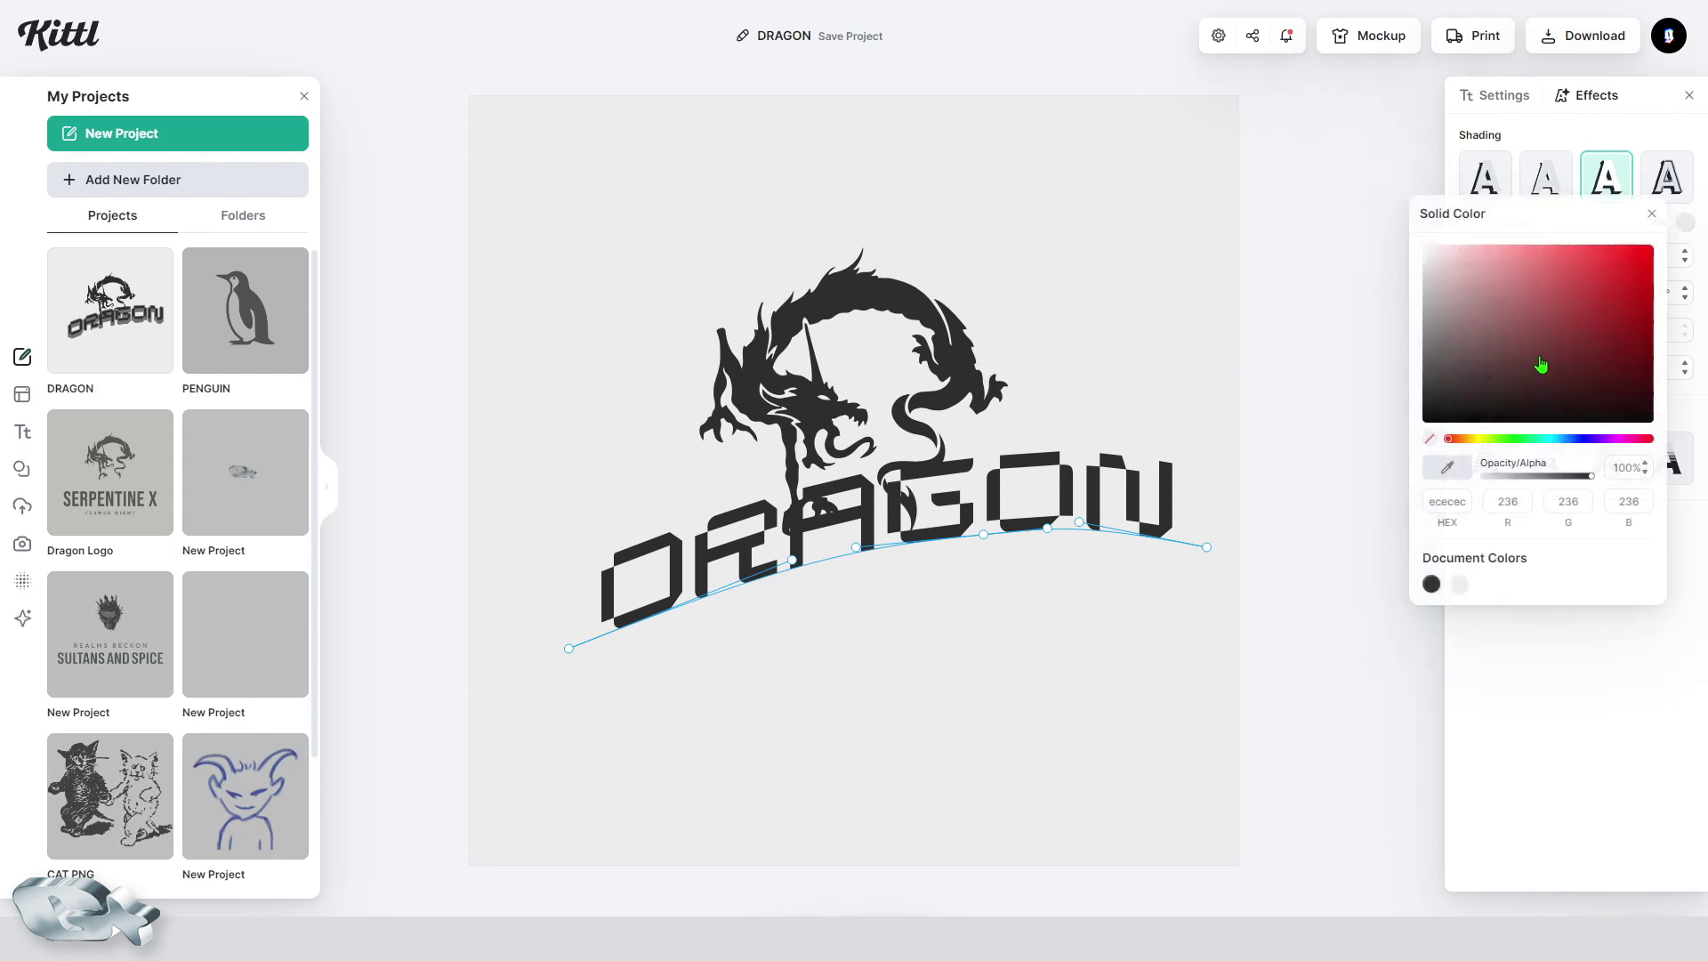
left_click(952, 357)
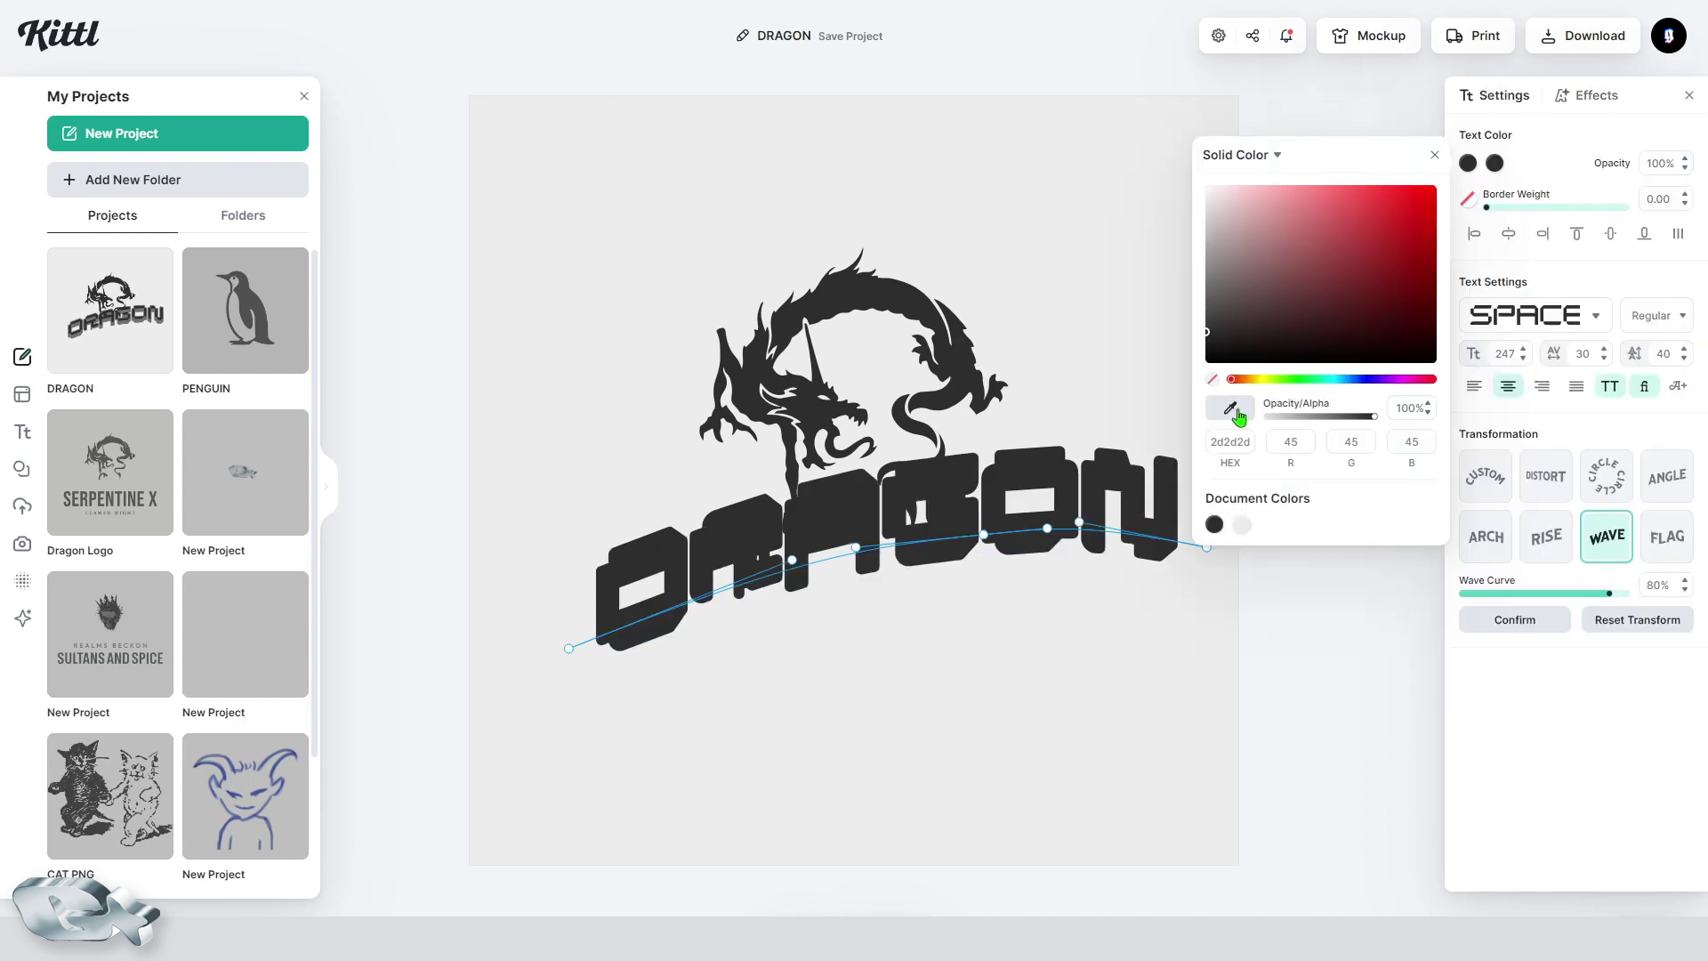
left_click(1231, 412)
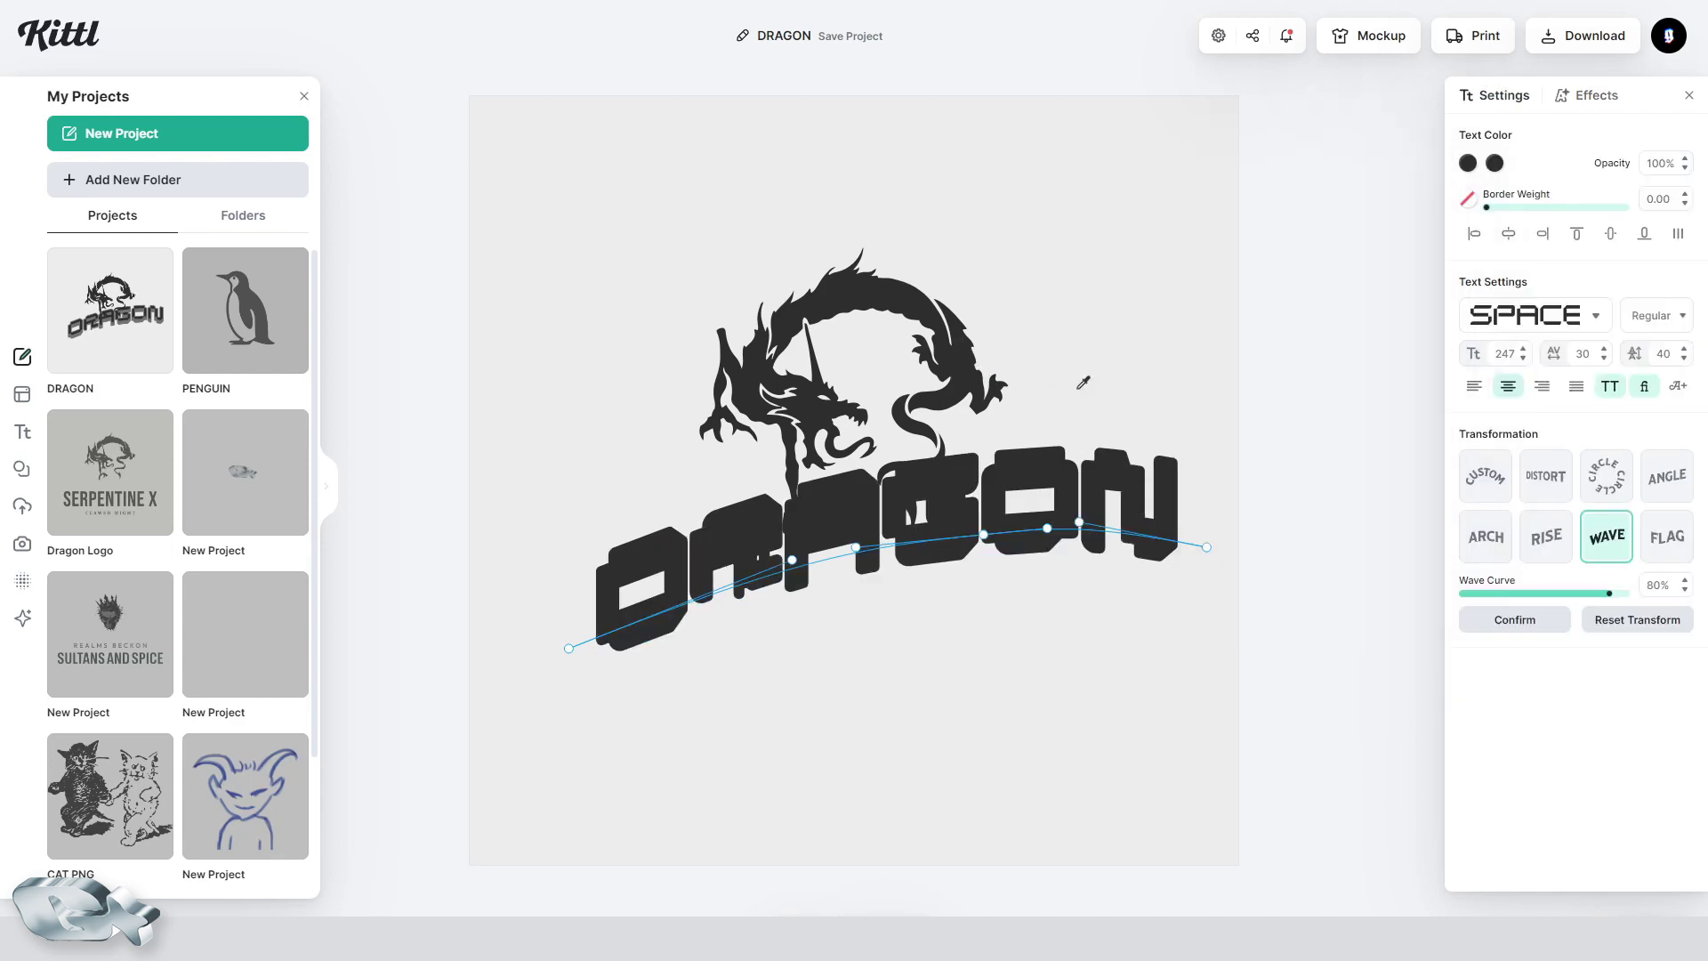
left_click(1079, 397)
left_click(1018, 411)
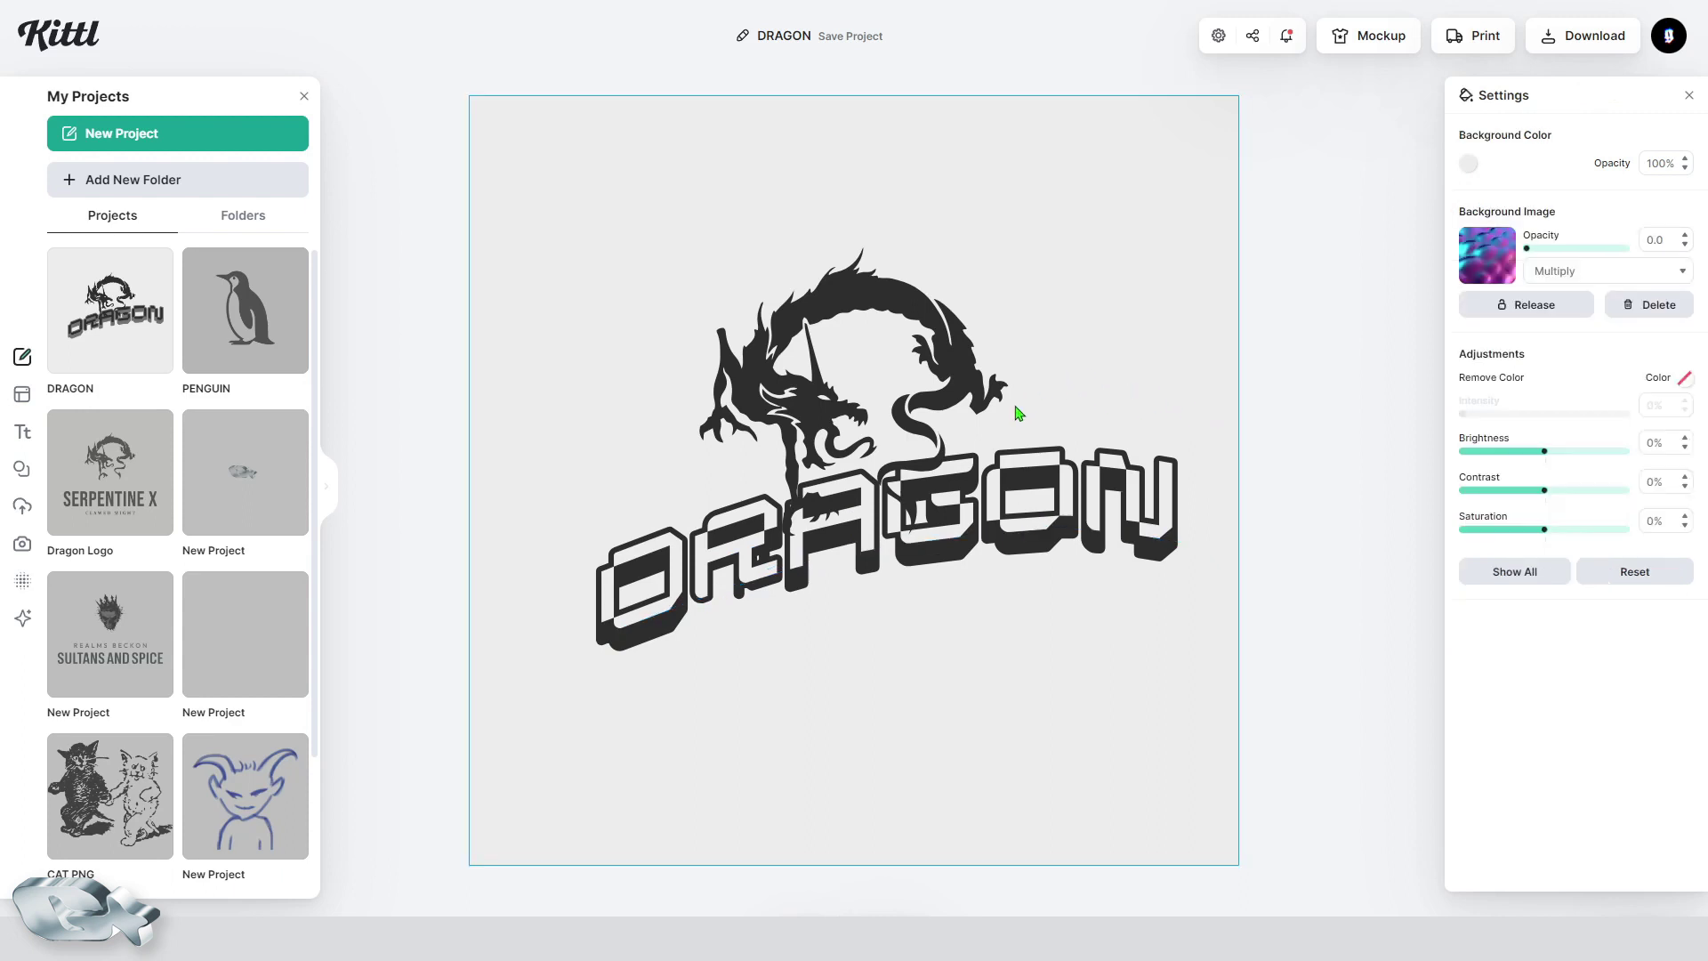
Step: Open the layer list and reorder it so the DRAGON text sits above the dragon illustration
left_click(1015, 466)
left_click(1656, 915)
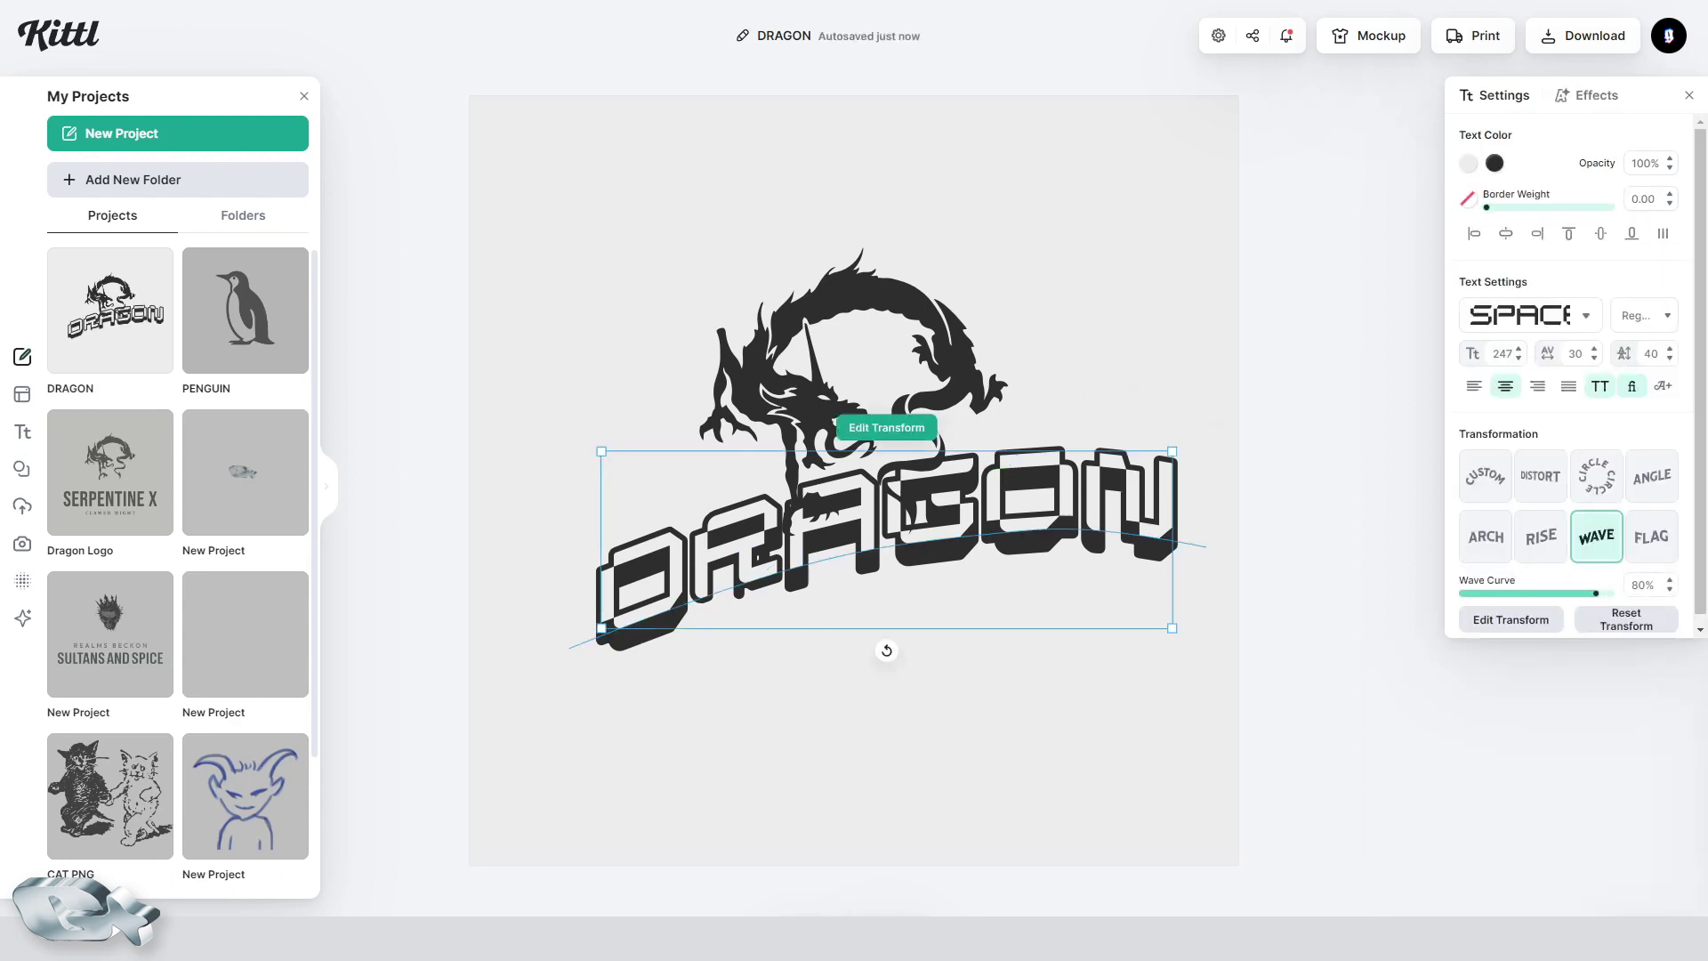
left_click_drag(1519, 725, 1530, 695)
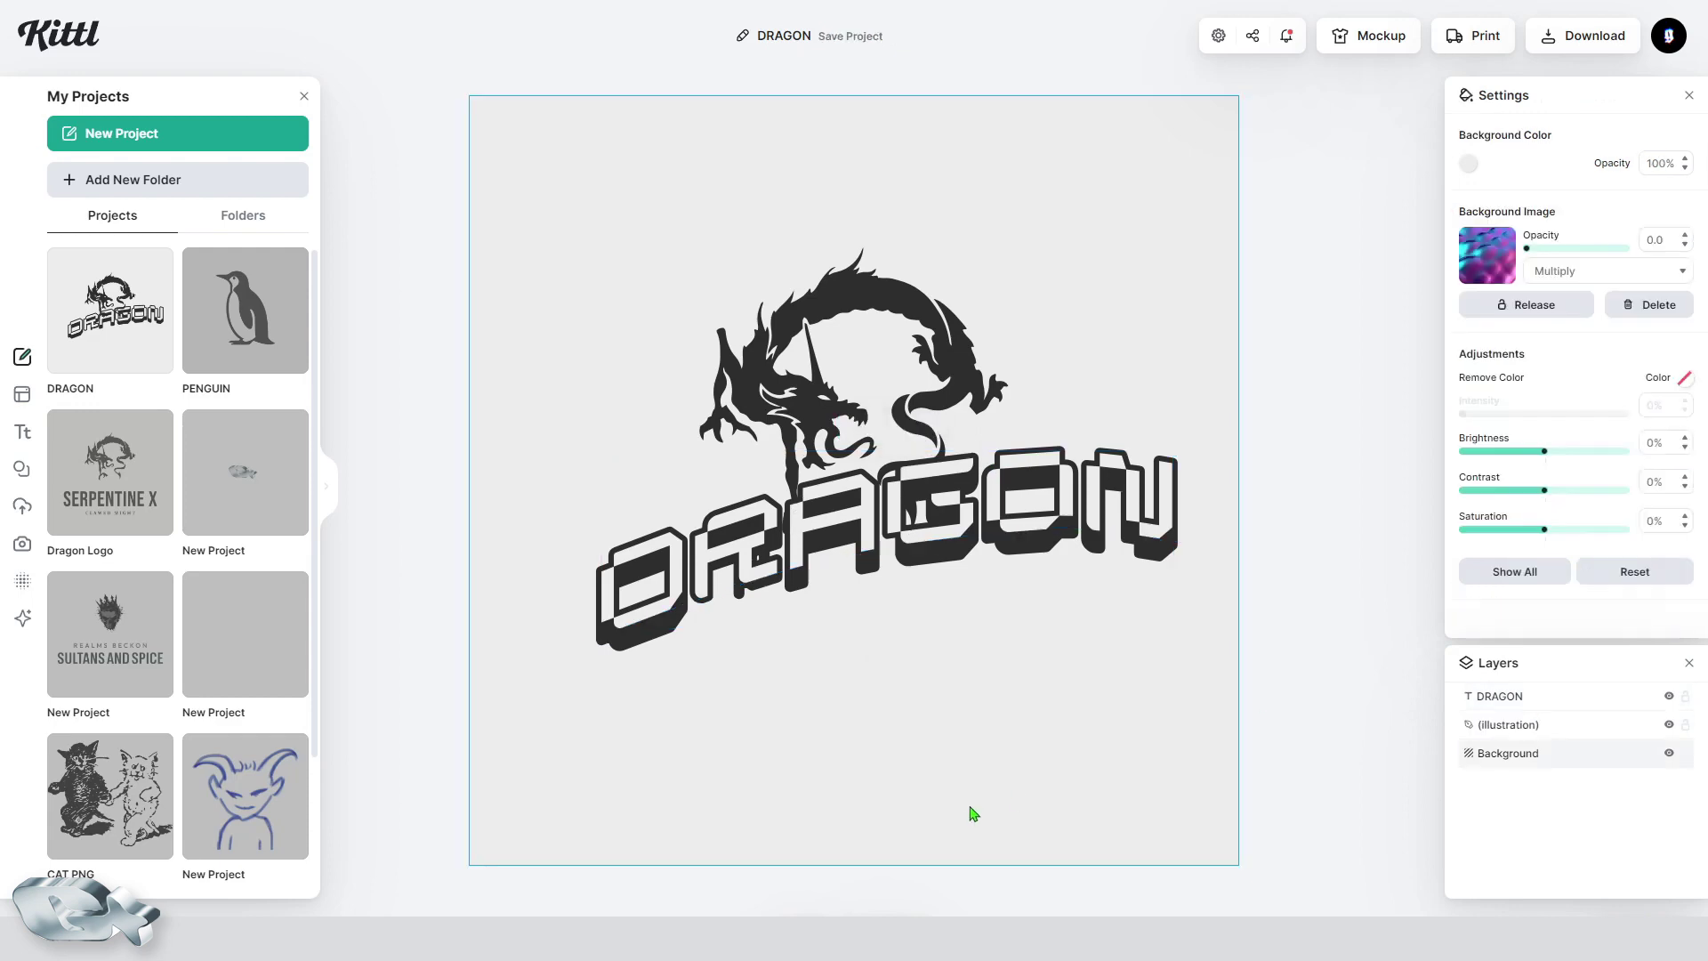
Step: Move the DRAGON text below the dragon and replace its Wave transformation with Arch, trying other transformations on the way
left_click_drag(851, 553, 859, 647)
left_click(1549, 551)
left_click(1480, 489)
left_click(1471, 548)
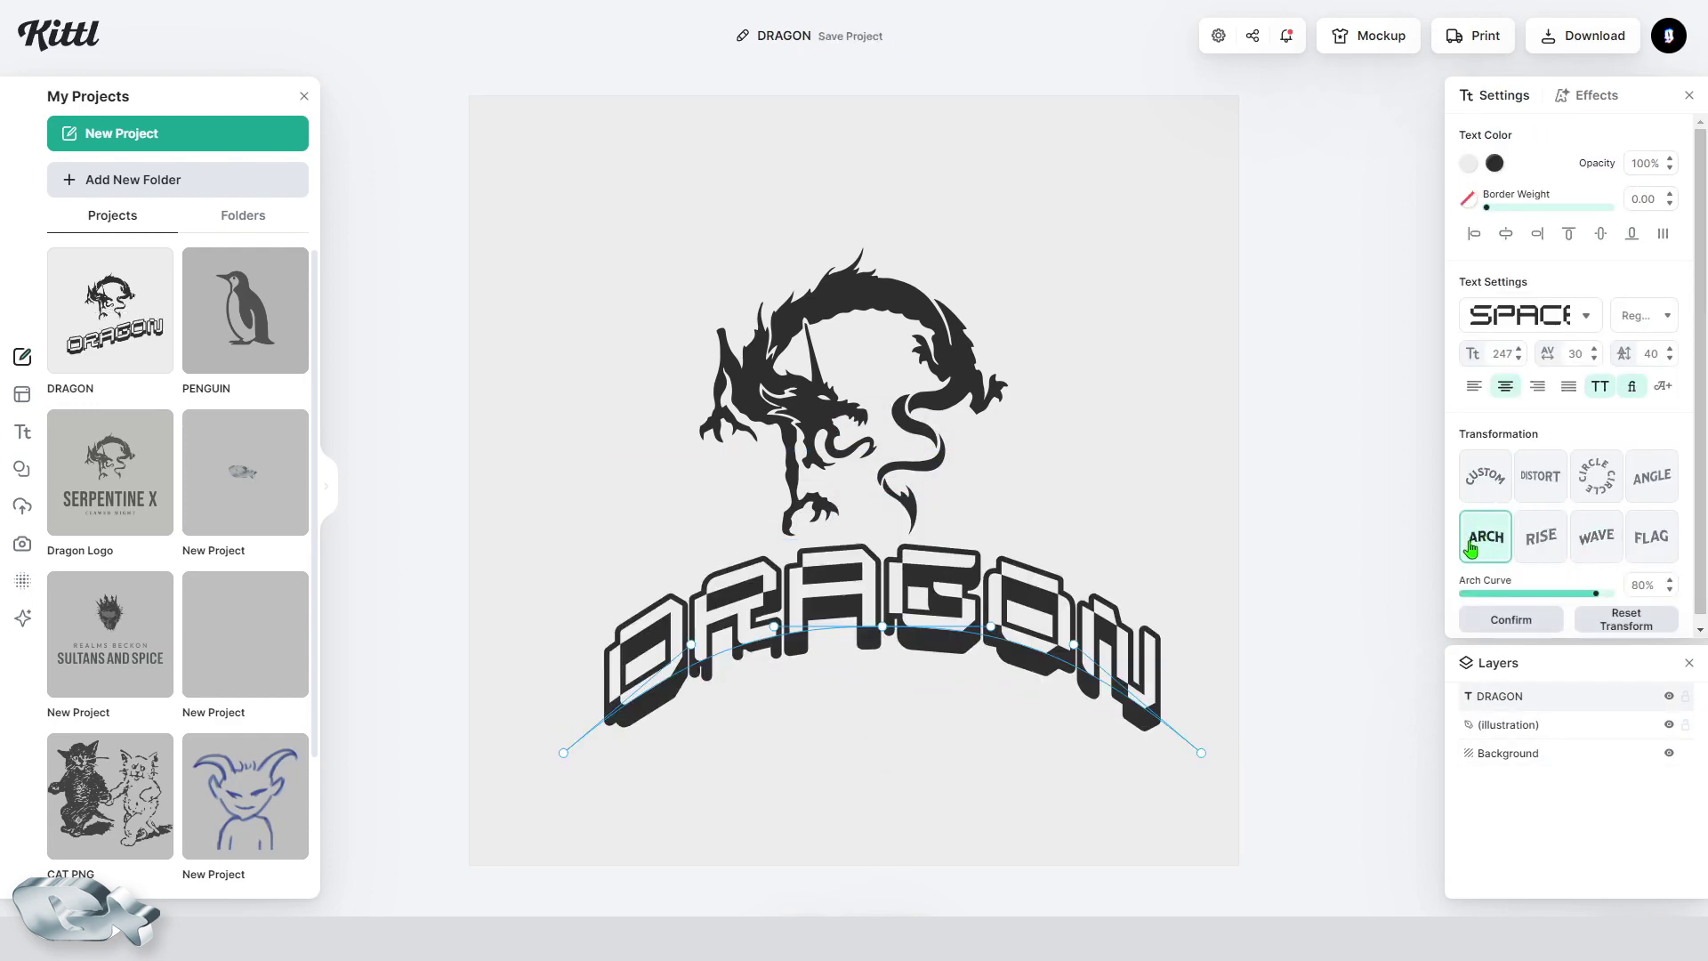
Step: Move the arched DRAGON text above the dragon, then enlarge the dragon and centre it closely under the arch
left_click_drag(911, 547, 884, 251)
left_click_drag(914, 427, 949, 516)
left_click(1038, 313)
left_click_drag(1010, 639, 1098, 700)
left_click_drag(1005, 534, 967, 555)
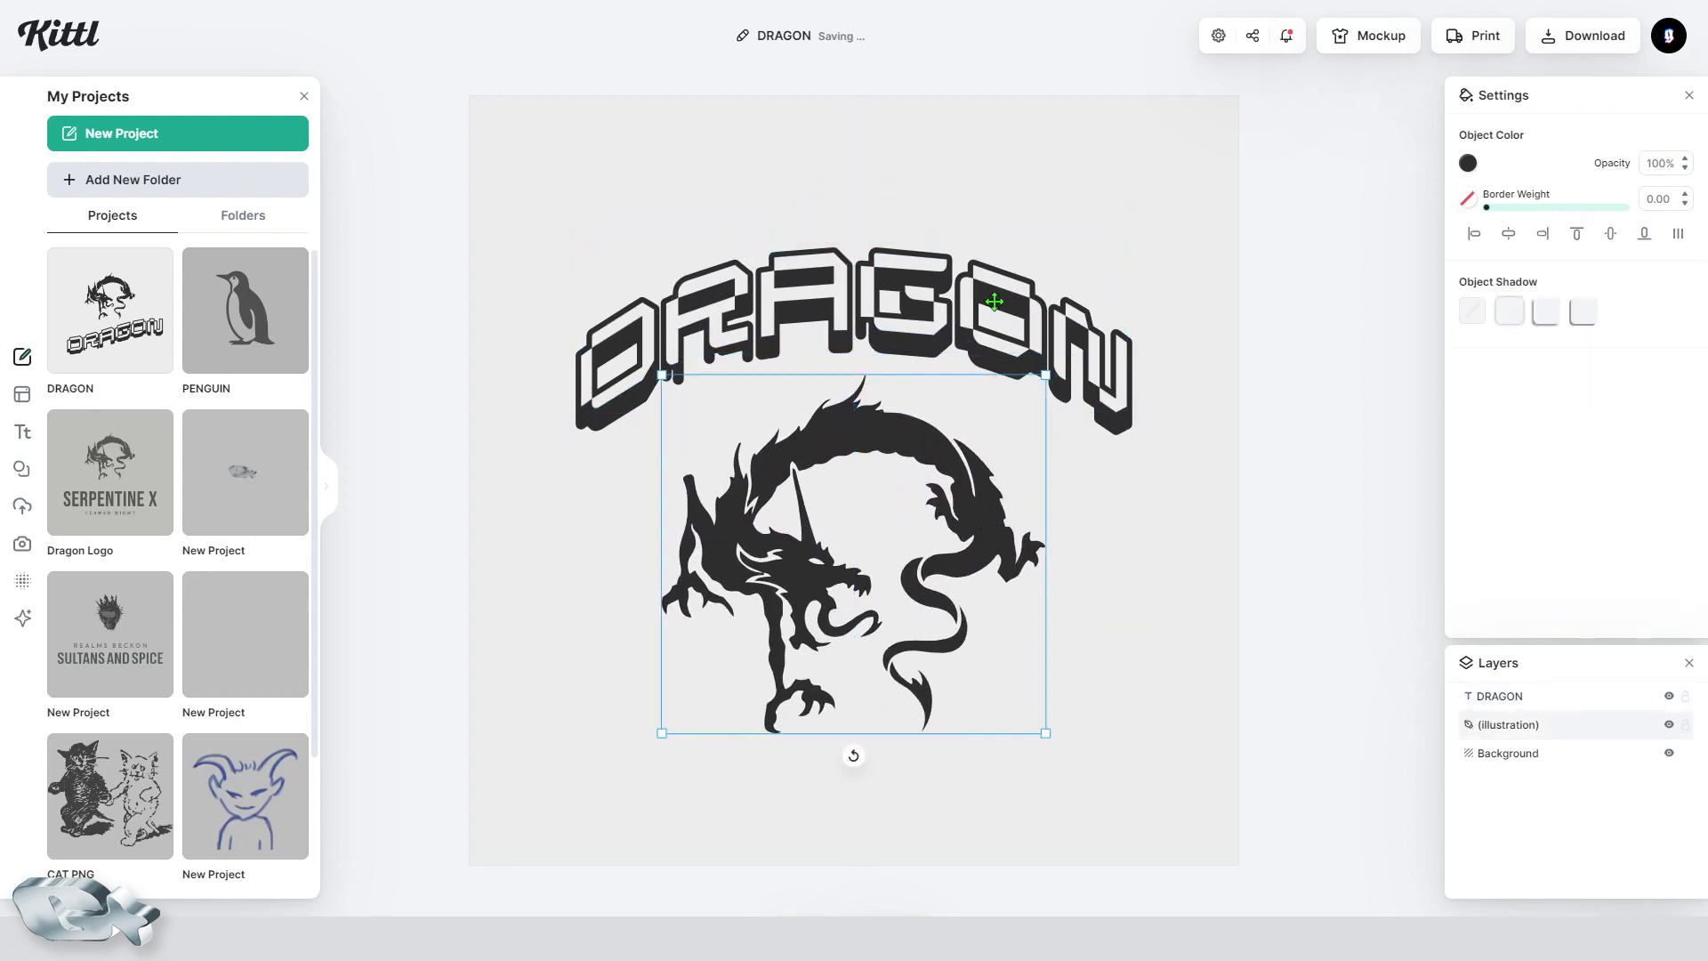
left_click_drag(1001, 307, 1002, 335)
Step: Recolour the dragon light grey and give it a dark drop shadow with offset 10, angle -85° and blur 60
left_click(1276, 652)
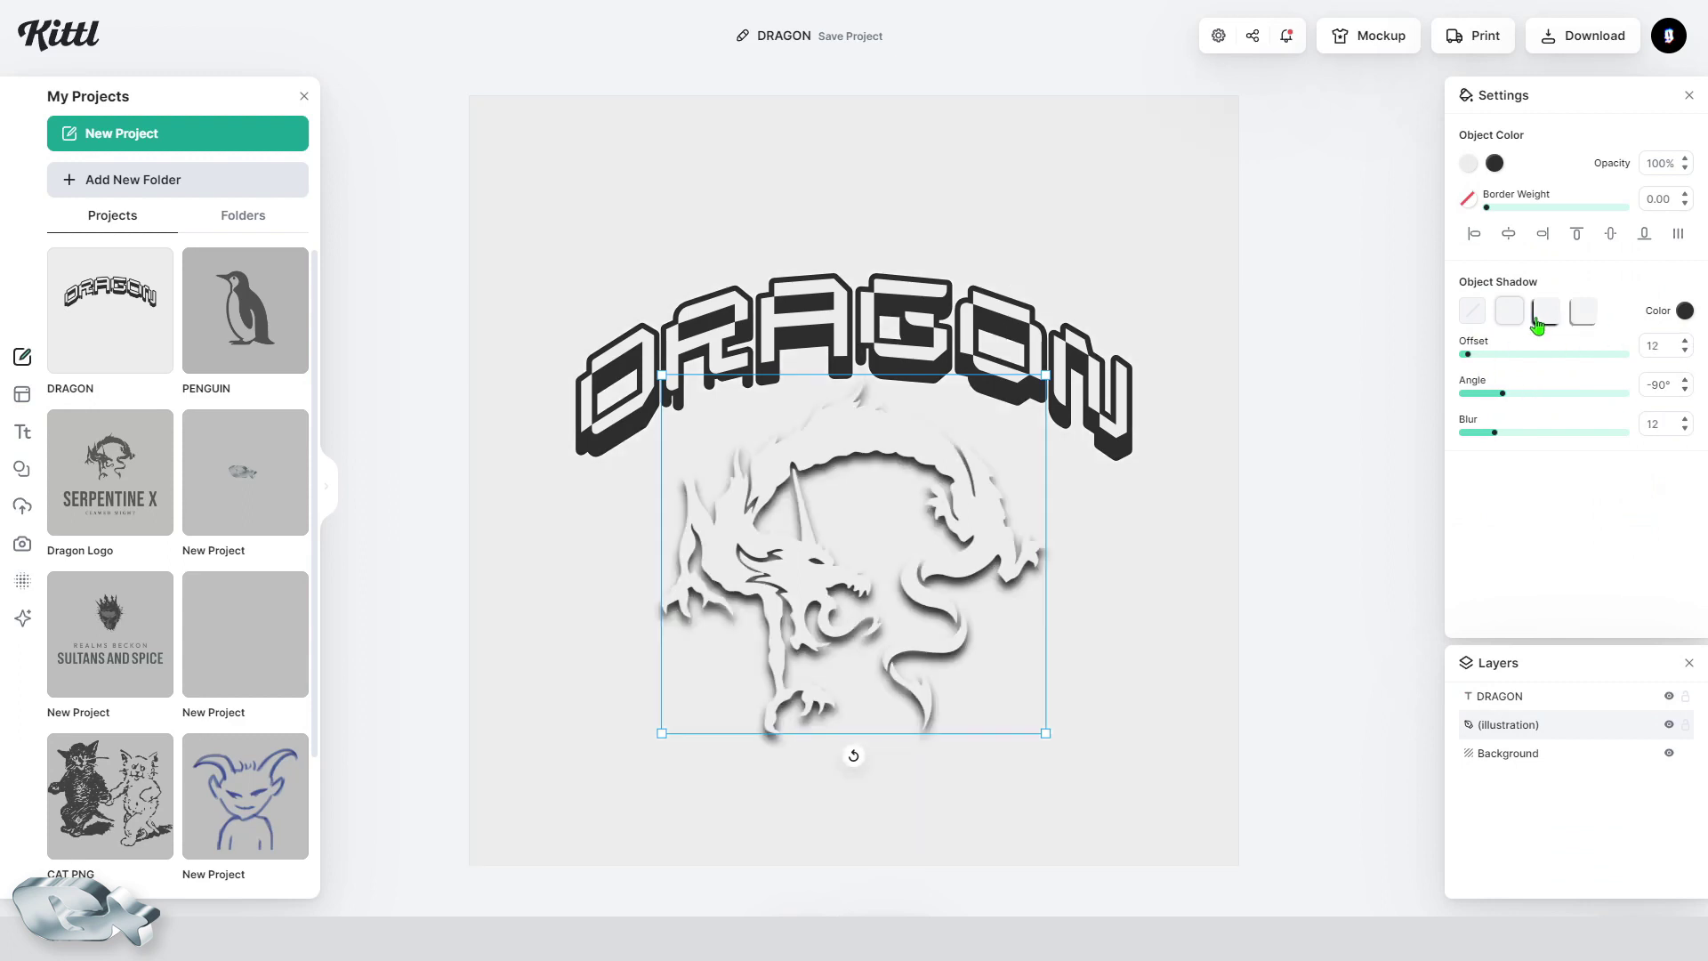
left_click_drag(1533, 355, 1660, 424)
left_click(984, 469)
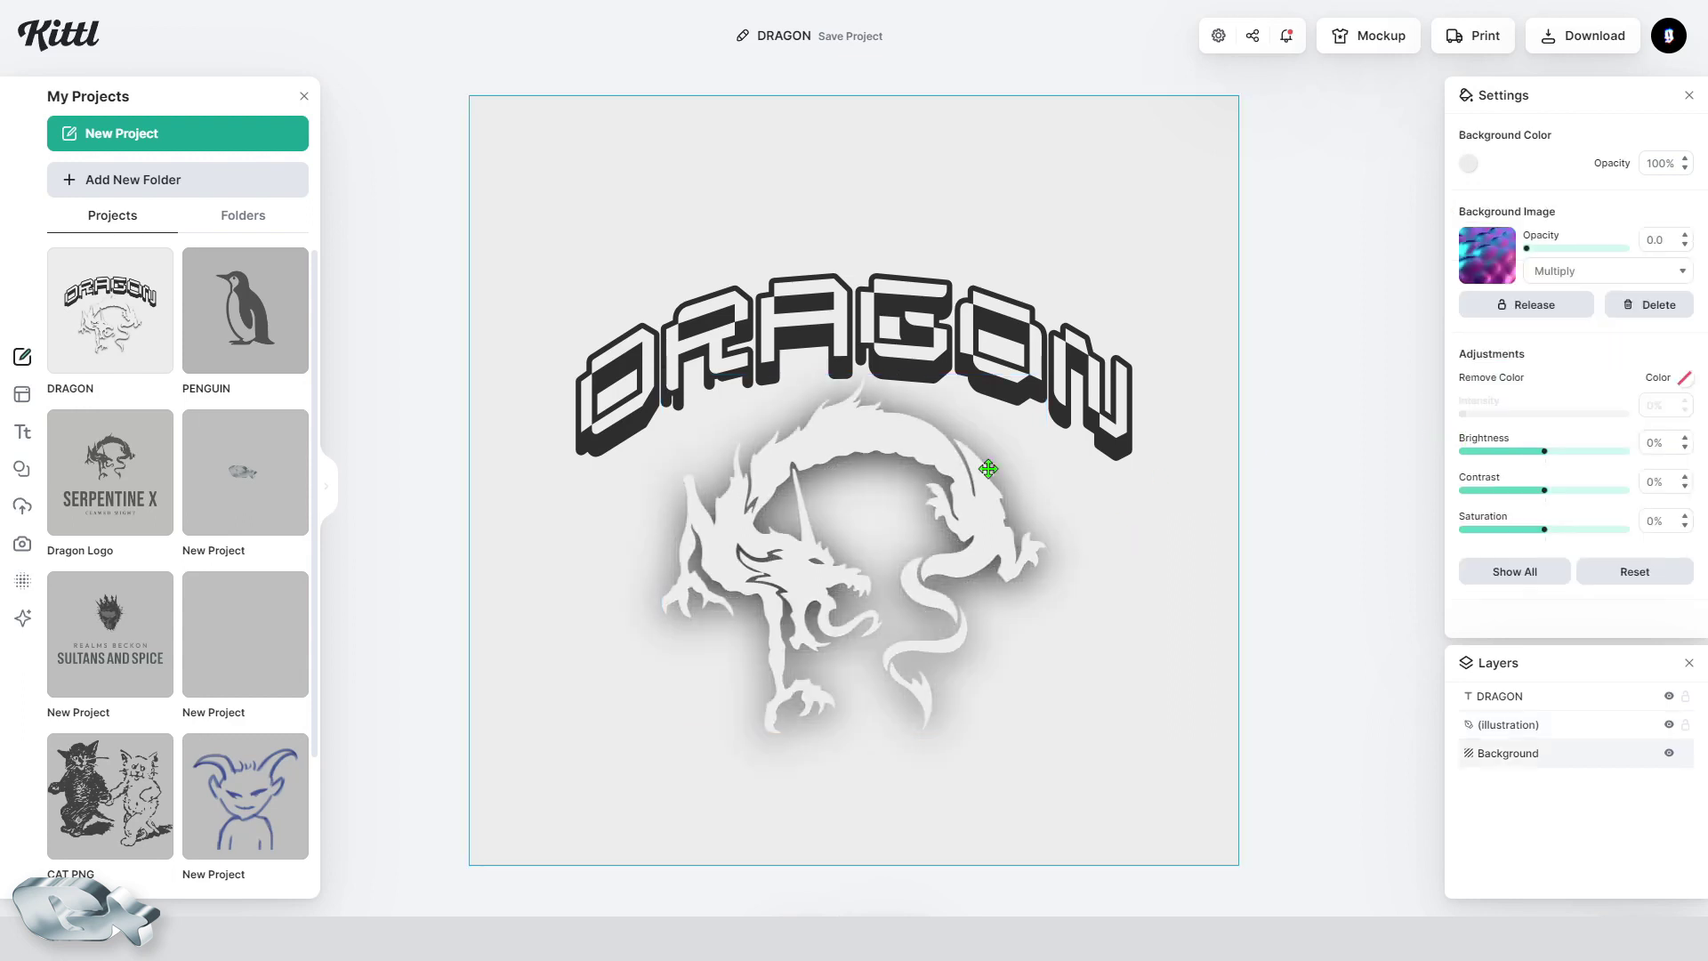
Step: Increase the arch curve of the DRAGON text so it bends more strongly over the dragon
left_click(1021, 335)
left_click_drag(1555, 601, 1658, 577)
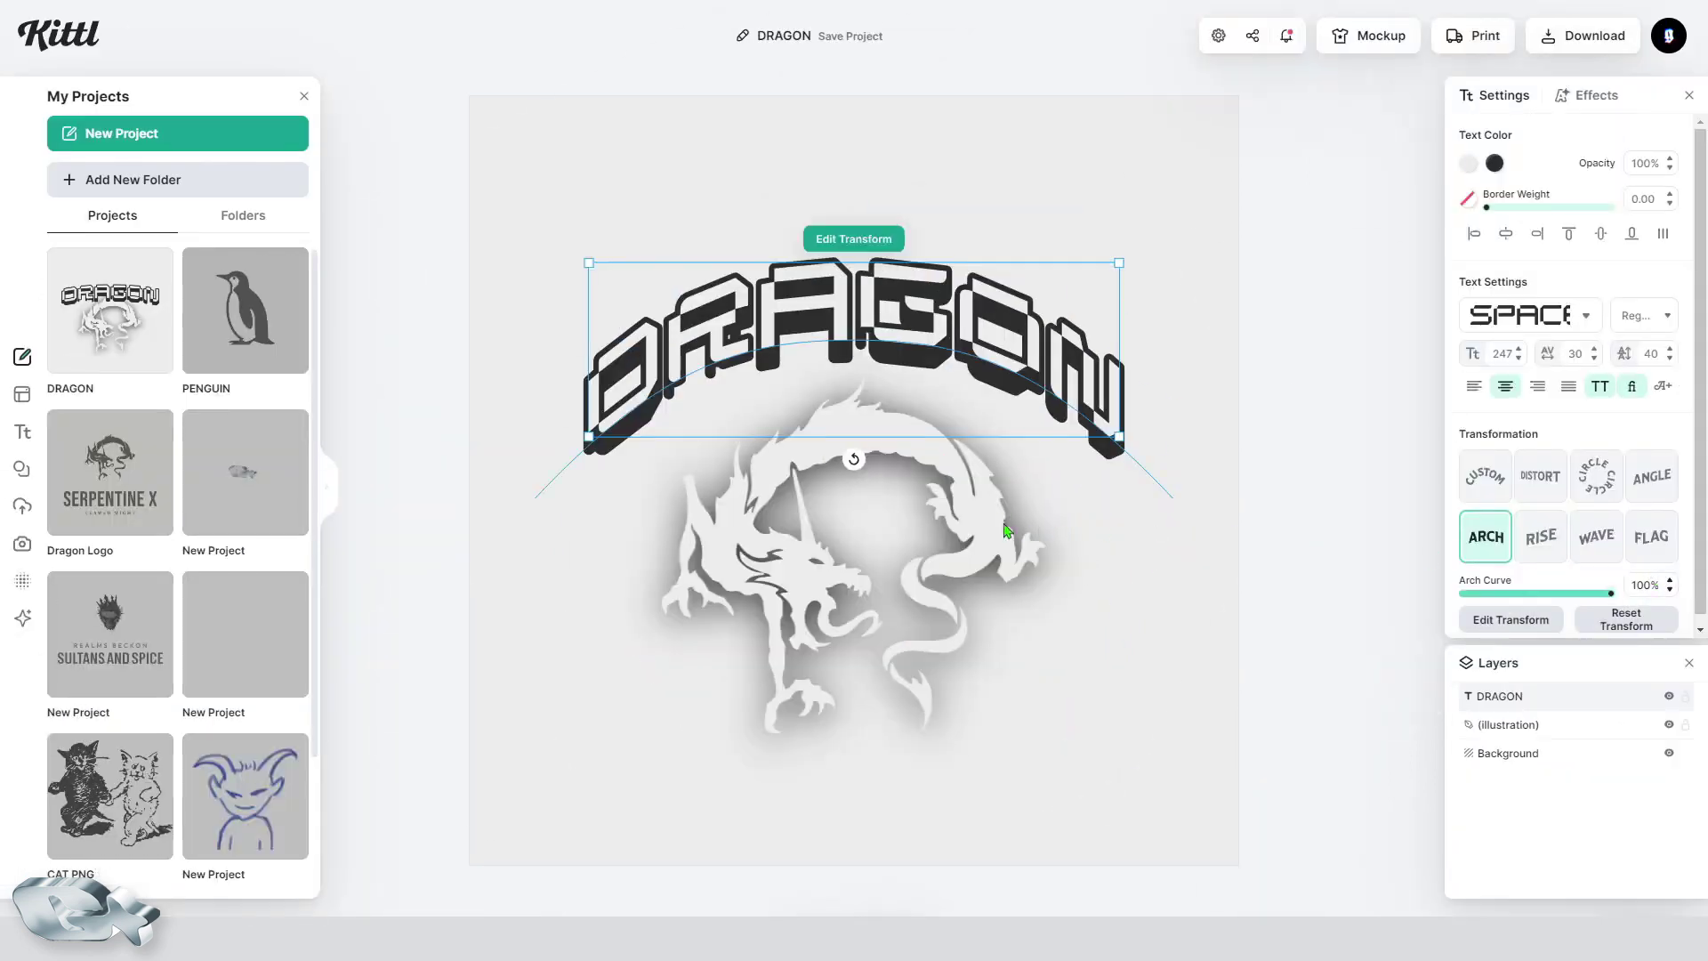
left_click(1005, 531)
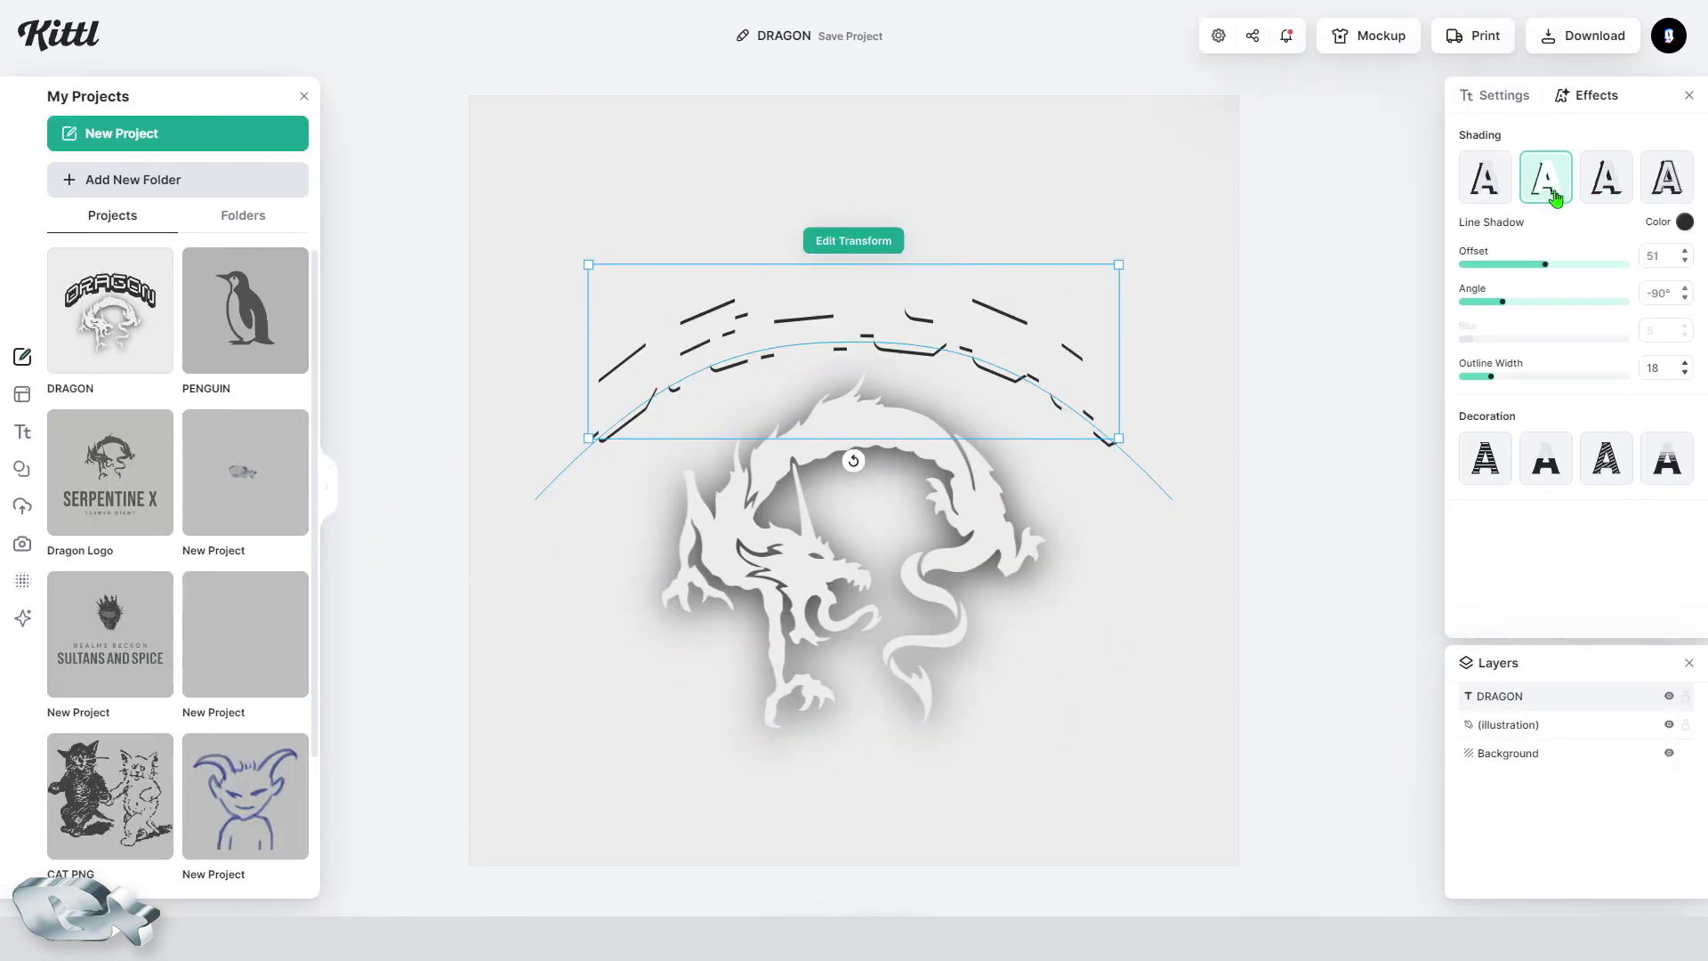
Step: Give the DRAGON text a Drop Shadow with offset 26 and blur 30, and move text and dragon together slightly upward
left_click(1508, 196)
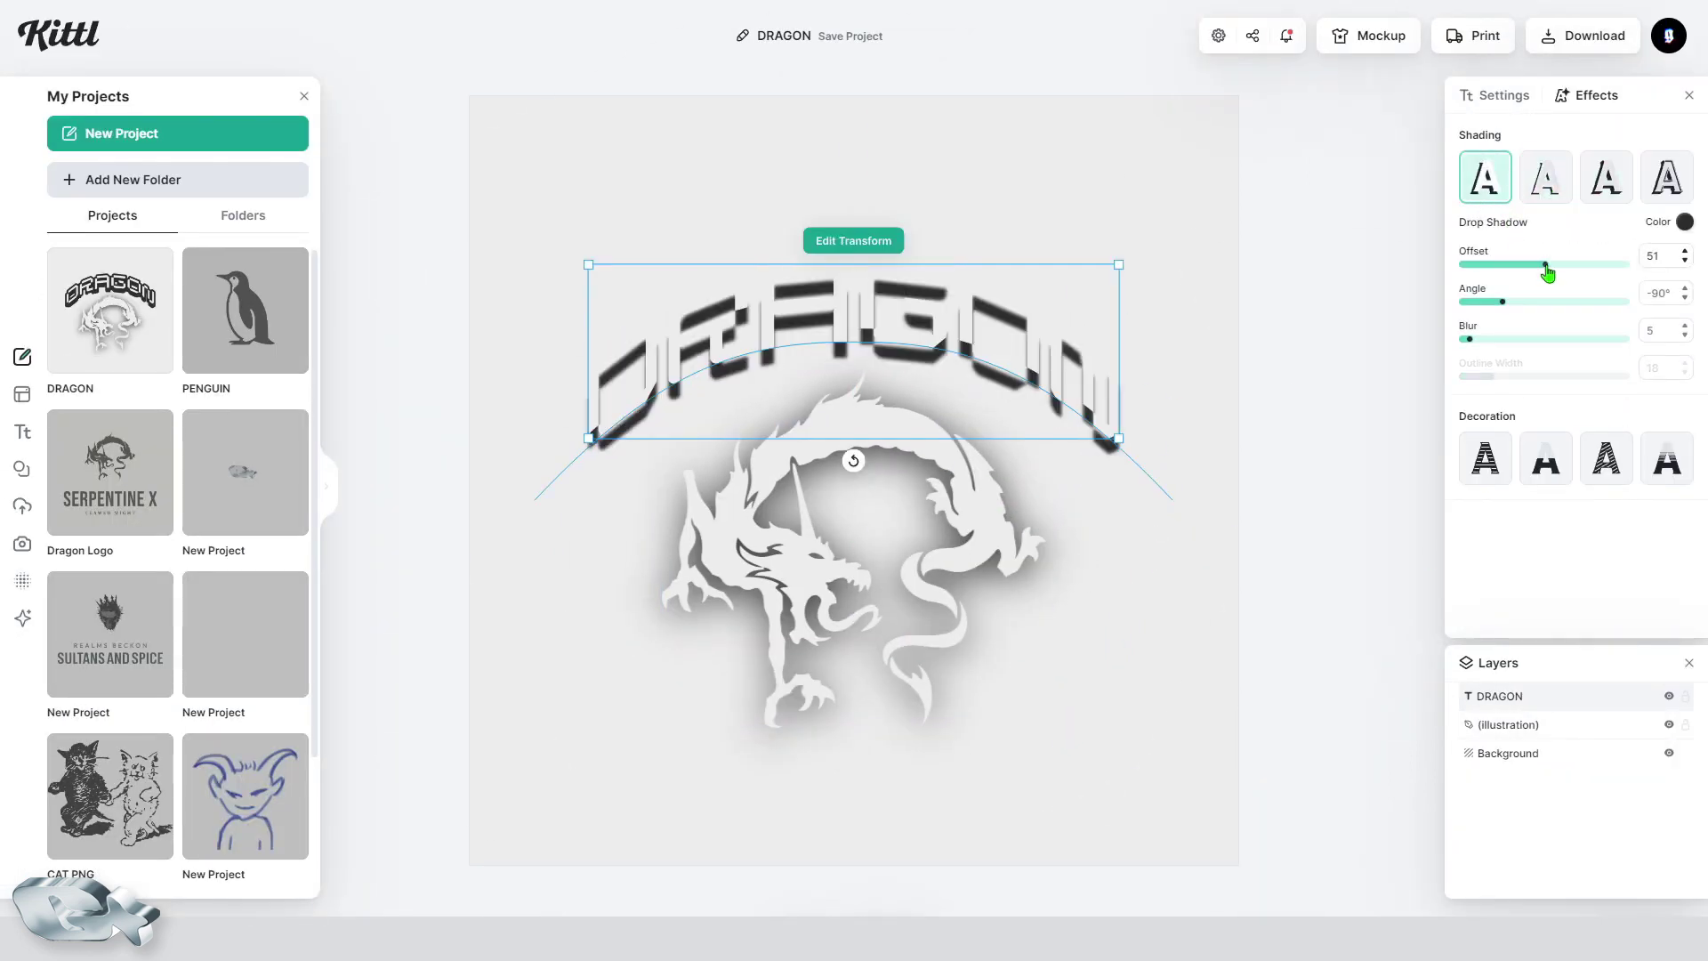
left_click_drag(1548, 273, 1504, 265)
left_click_drag(1470, 339, 1513, 342)
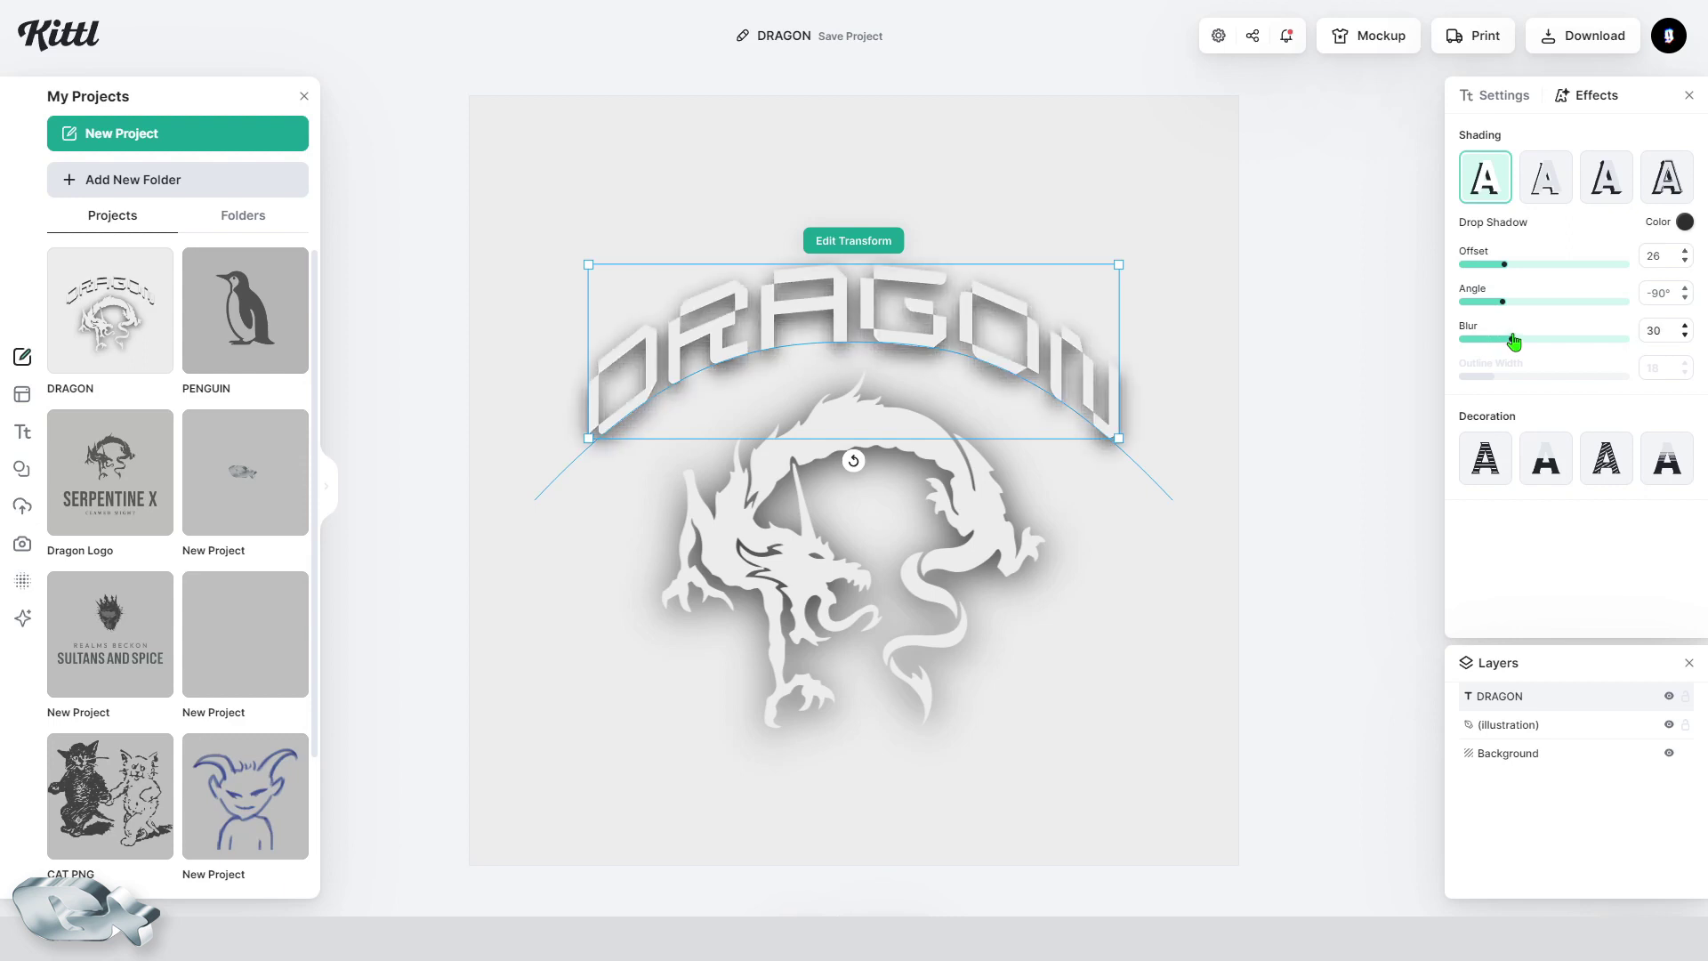
left_click(993, 763)
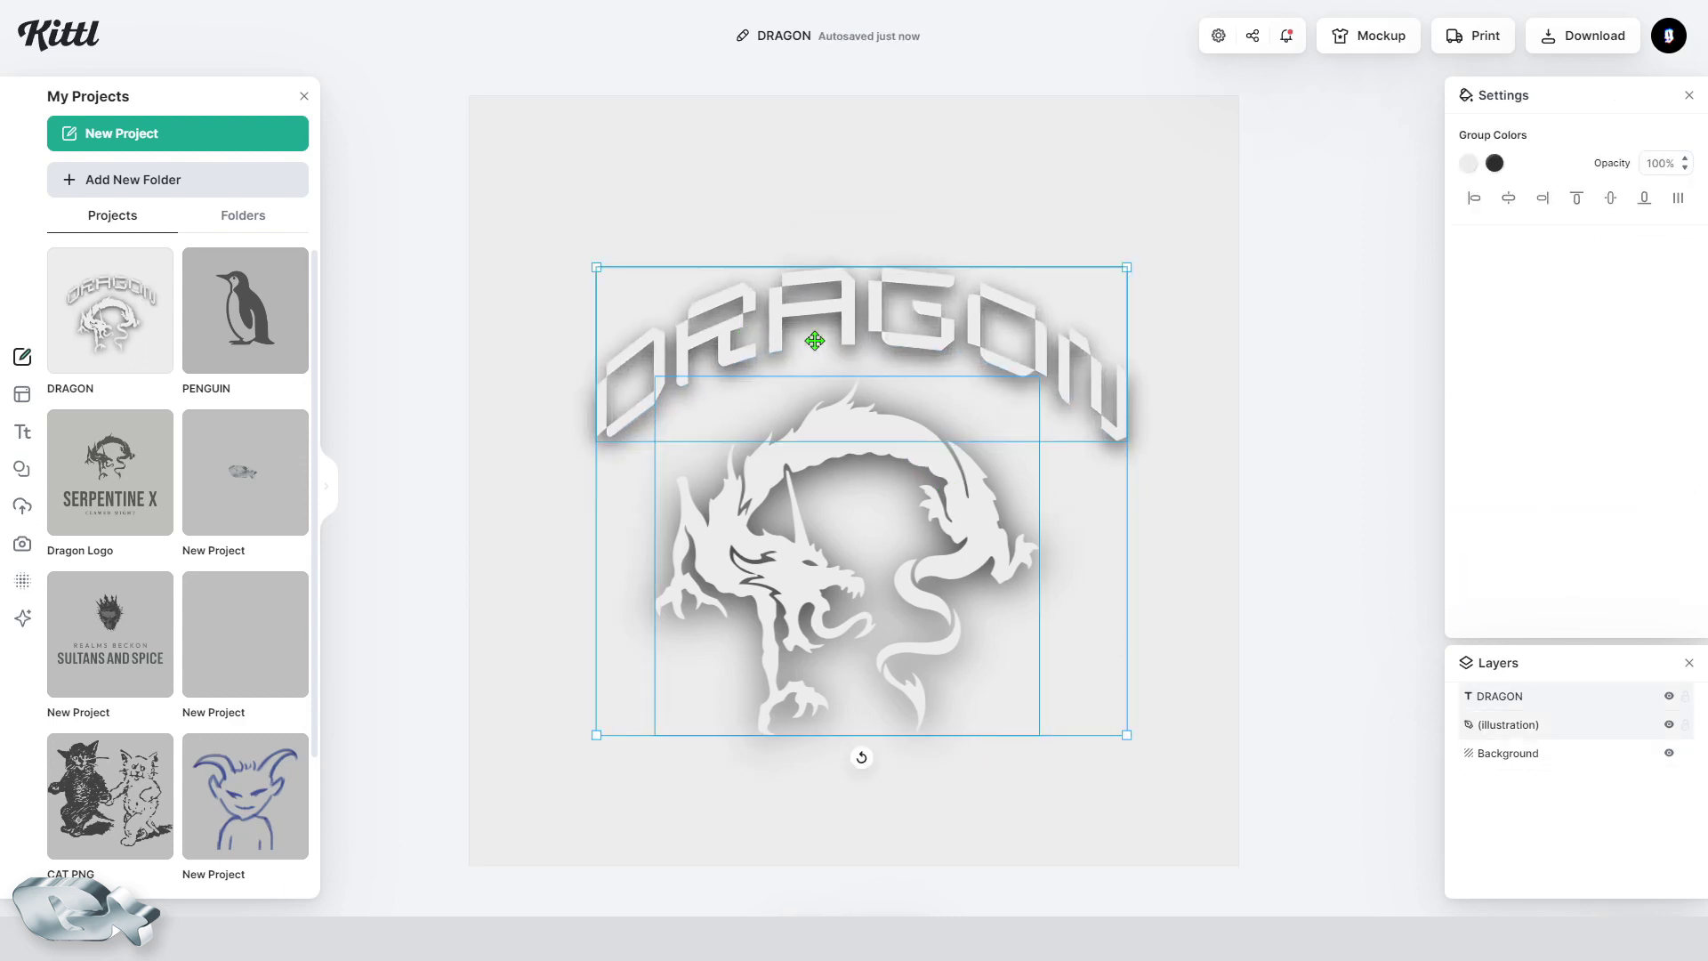
left_click_drag(864, 337, 852, 321)
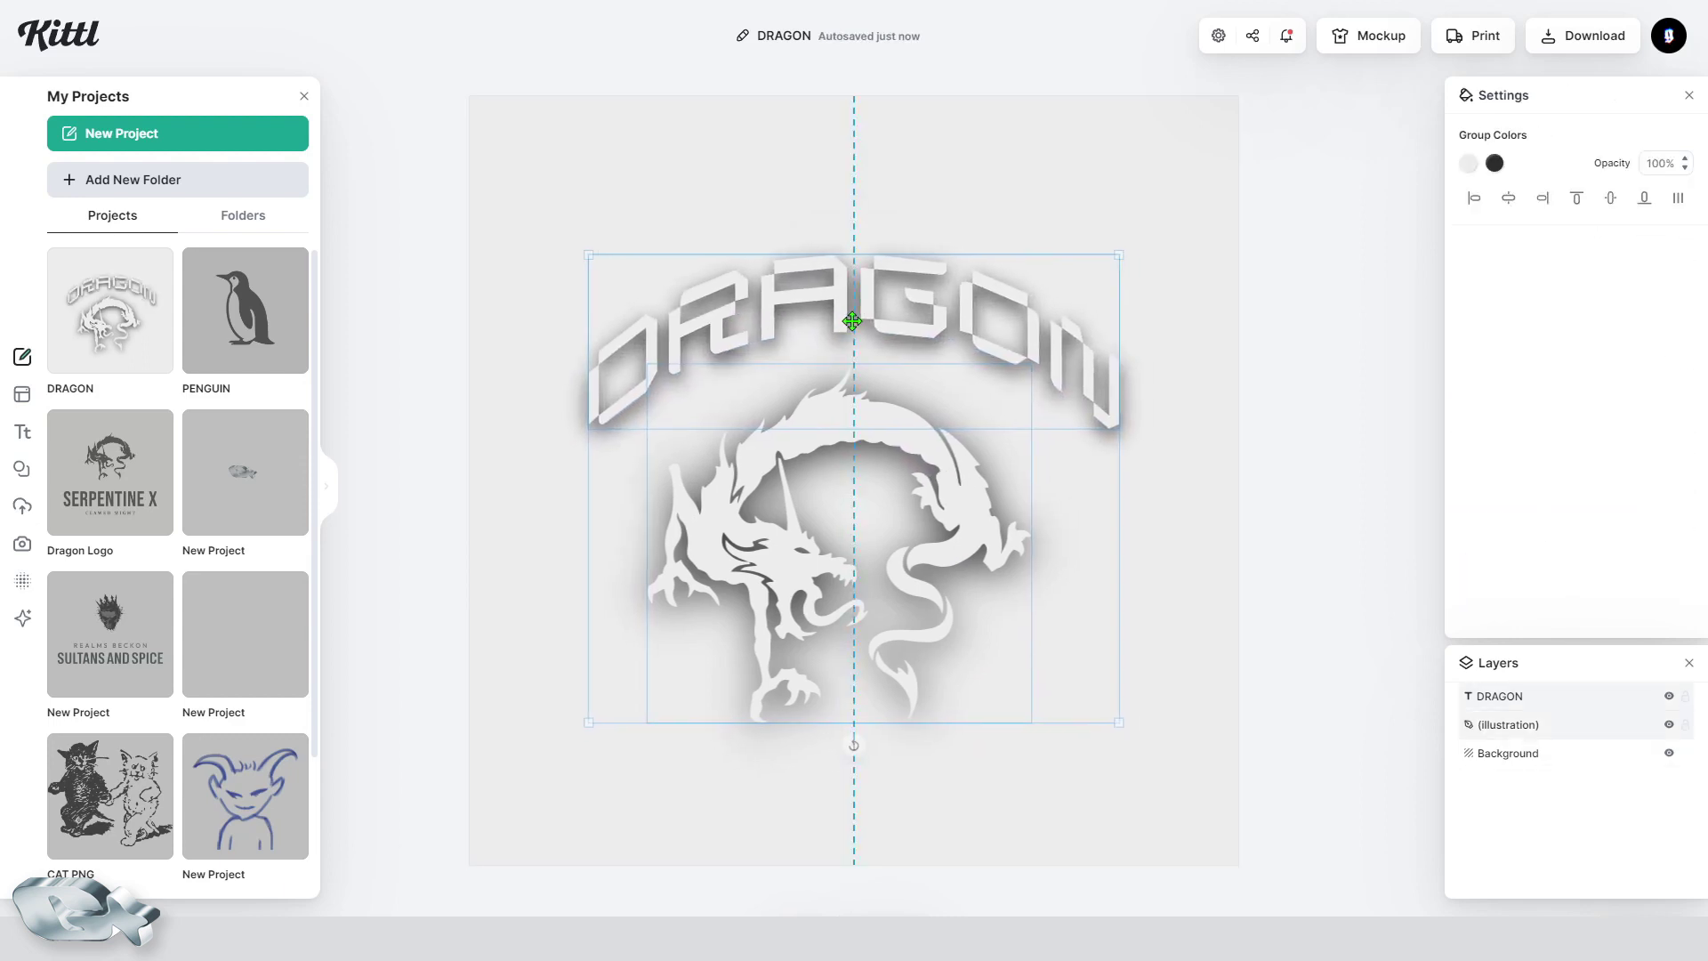
Step: Remove the artboard's background colour so the logo has a transparent background
left_click(1098, 149)
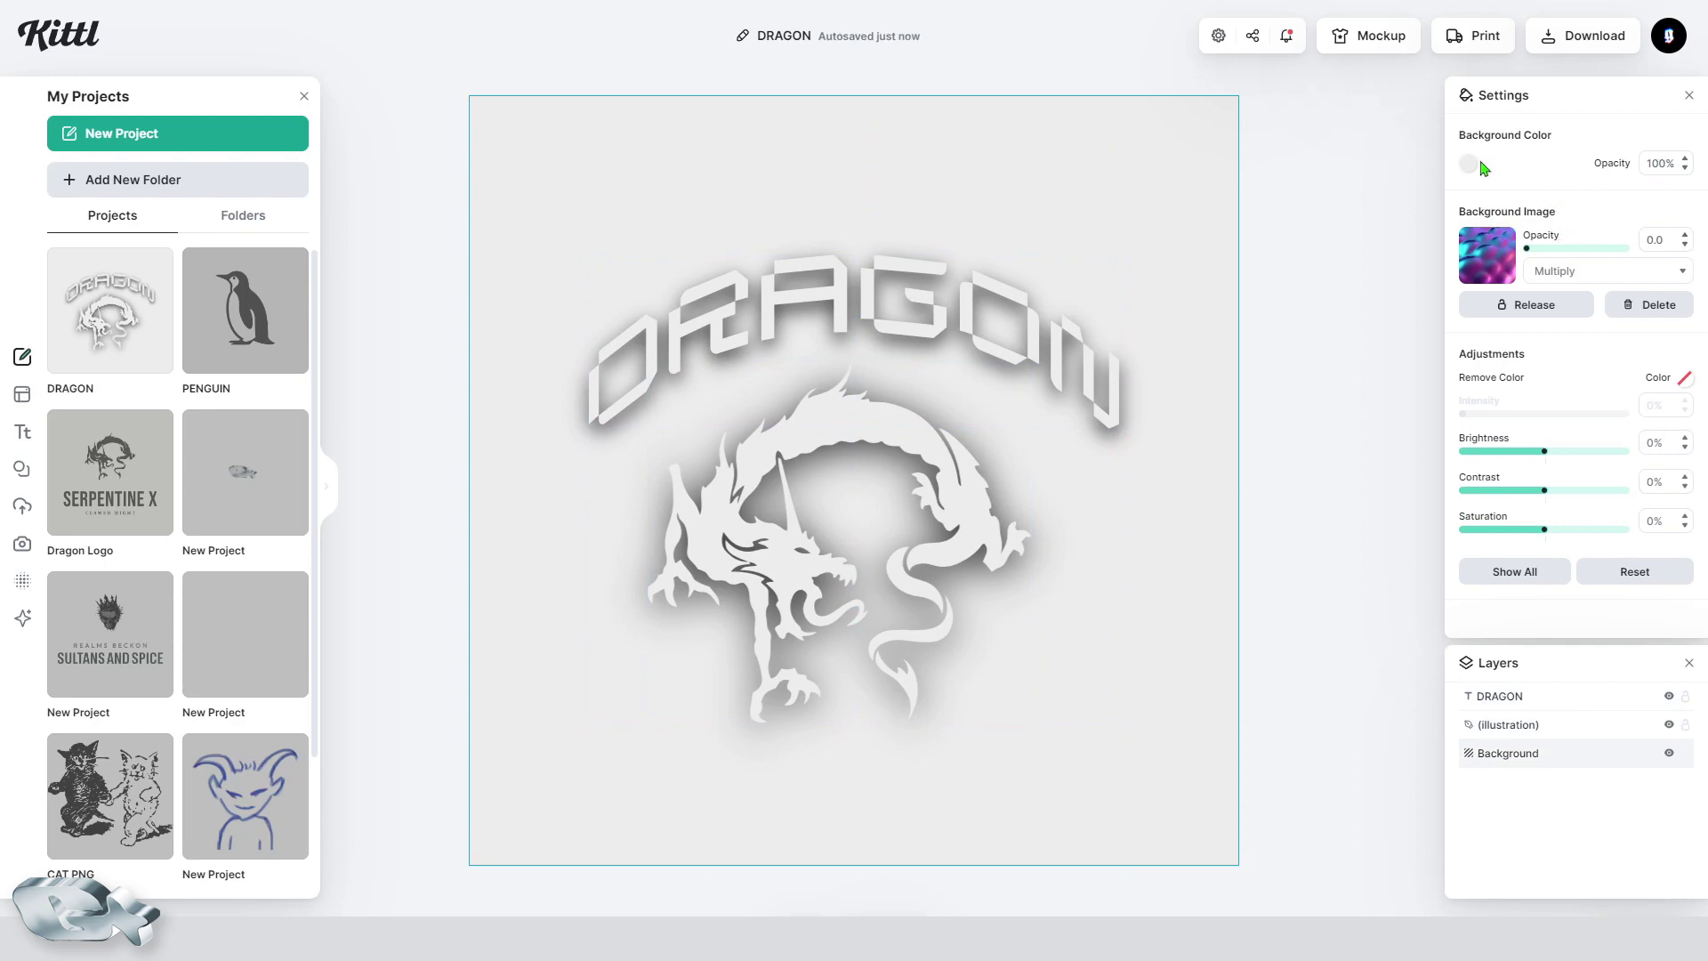
left_click(1470, 167)
left_click(1212, 378)
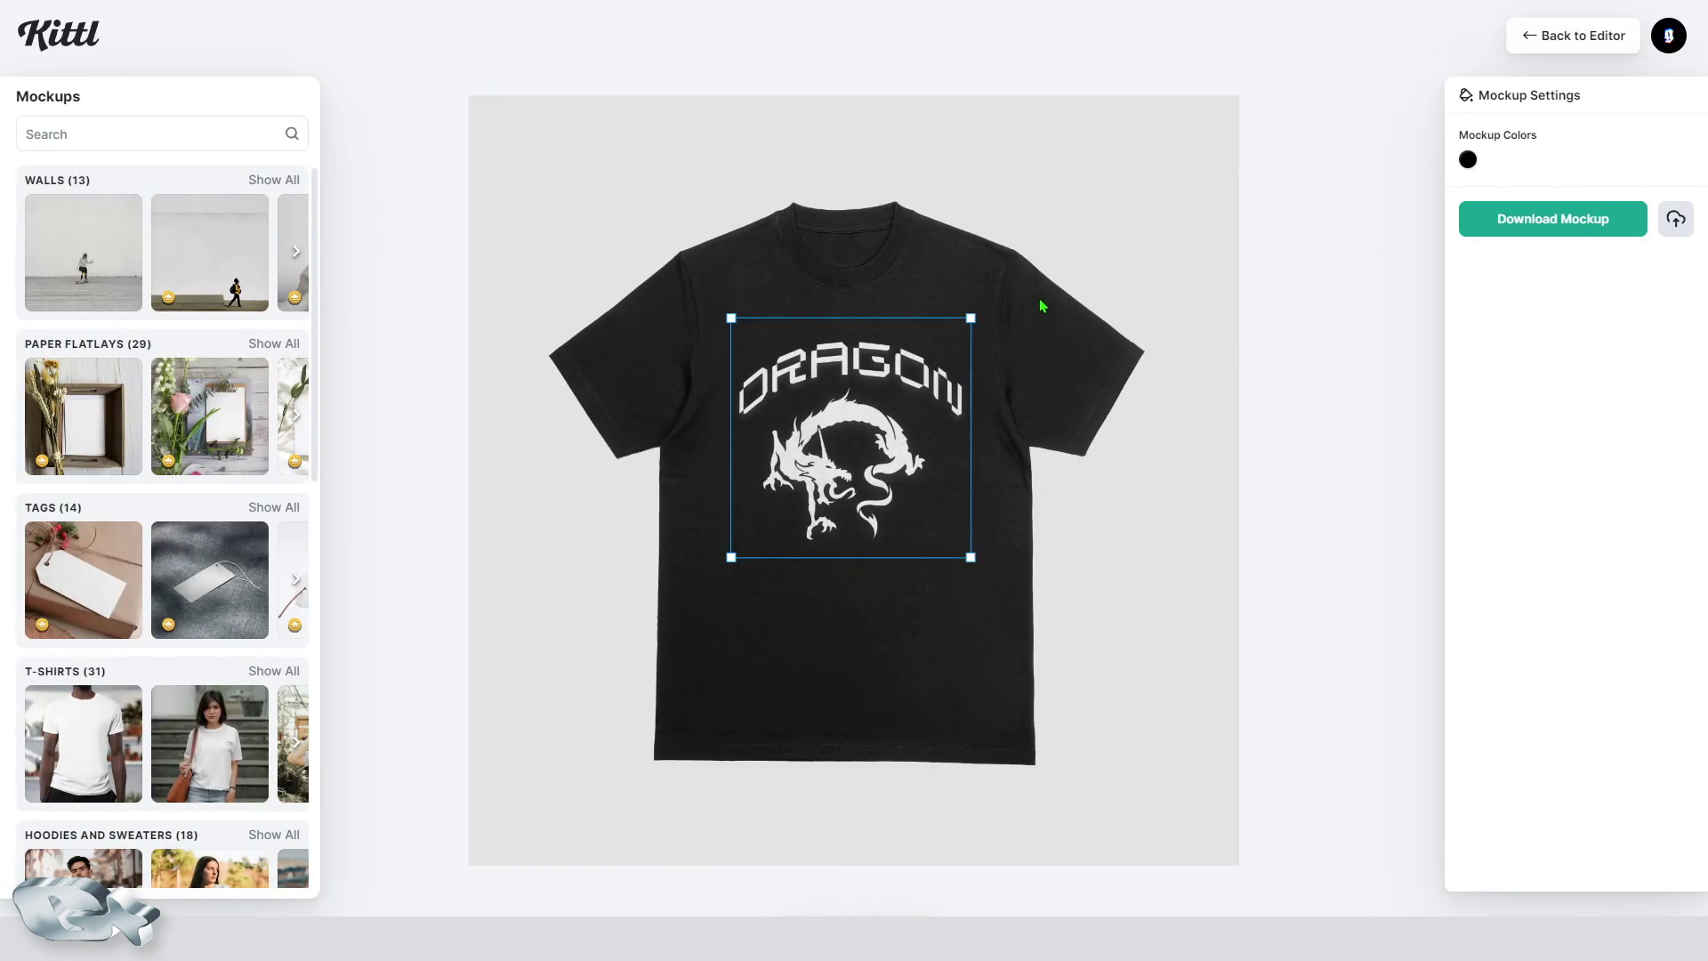
Step: Apply the logo to black T-shirt mockups, including the shirt on a hanger, and adjust its position on the chest
left_click(1041, 302)
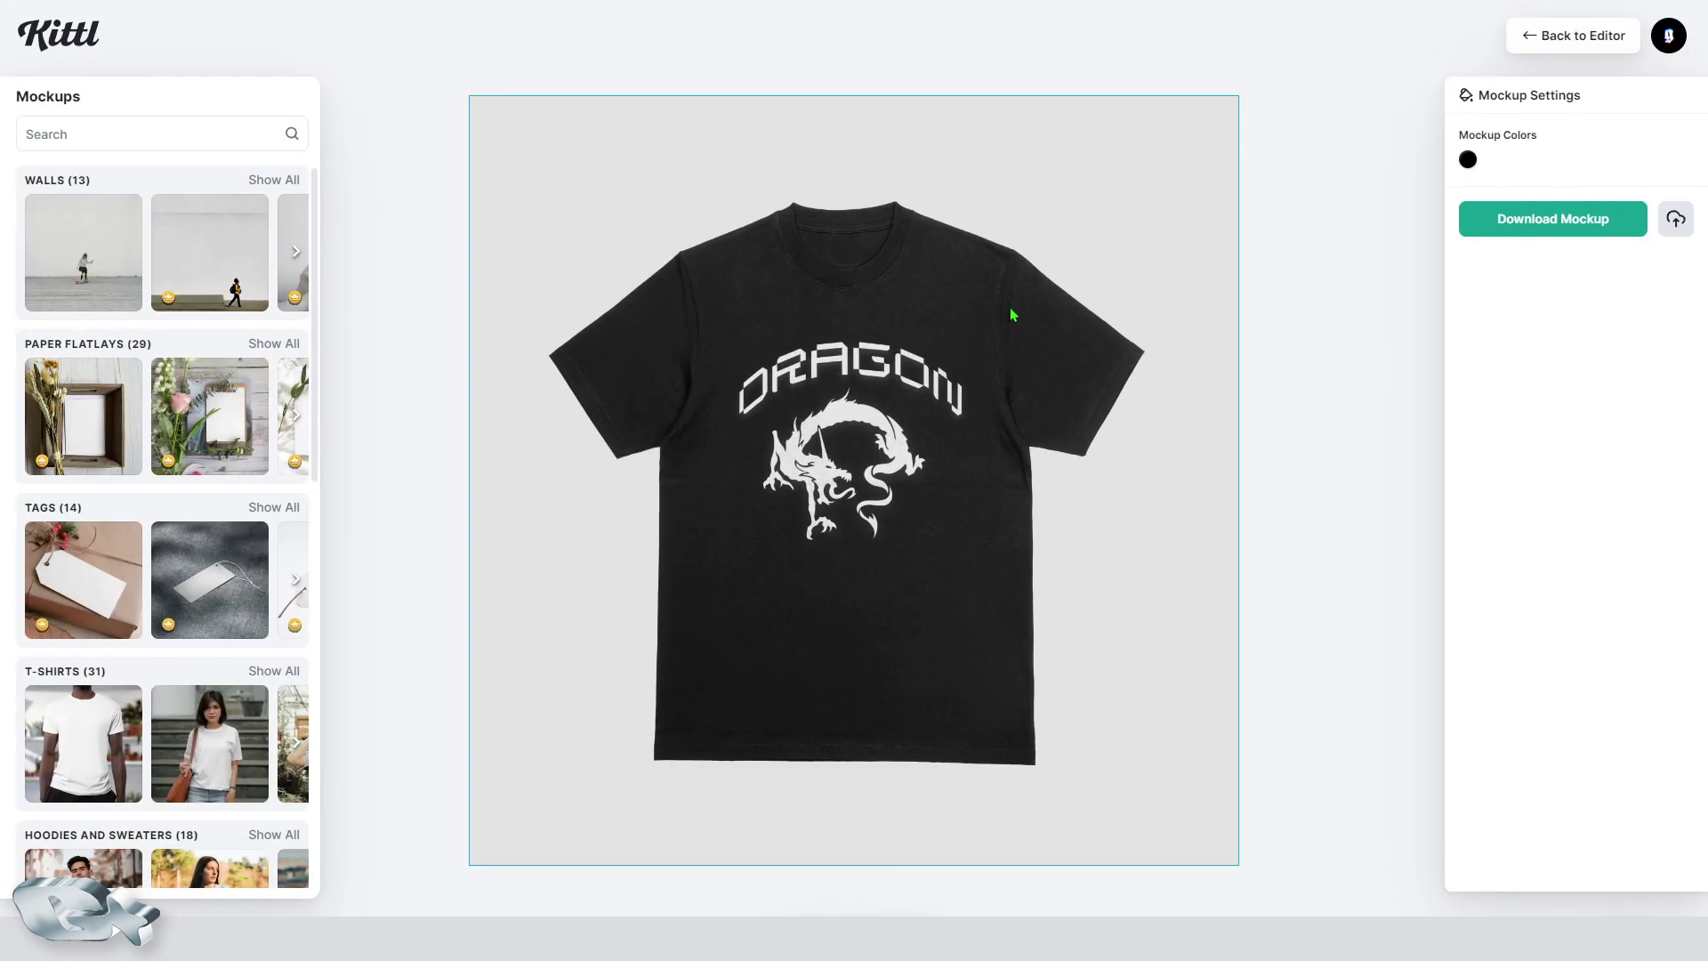
left_click_drag(887, 361, 883, 355)
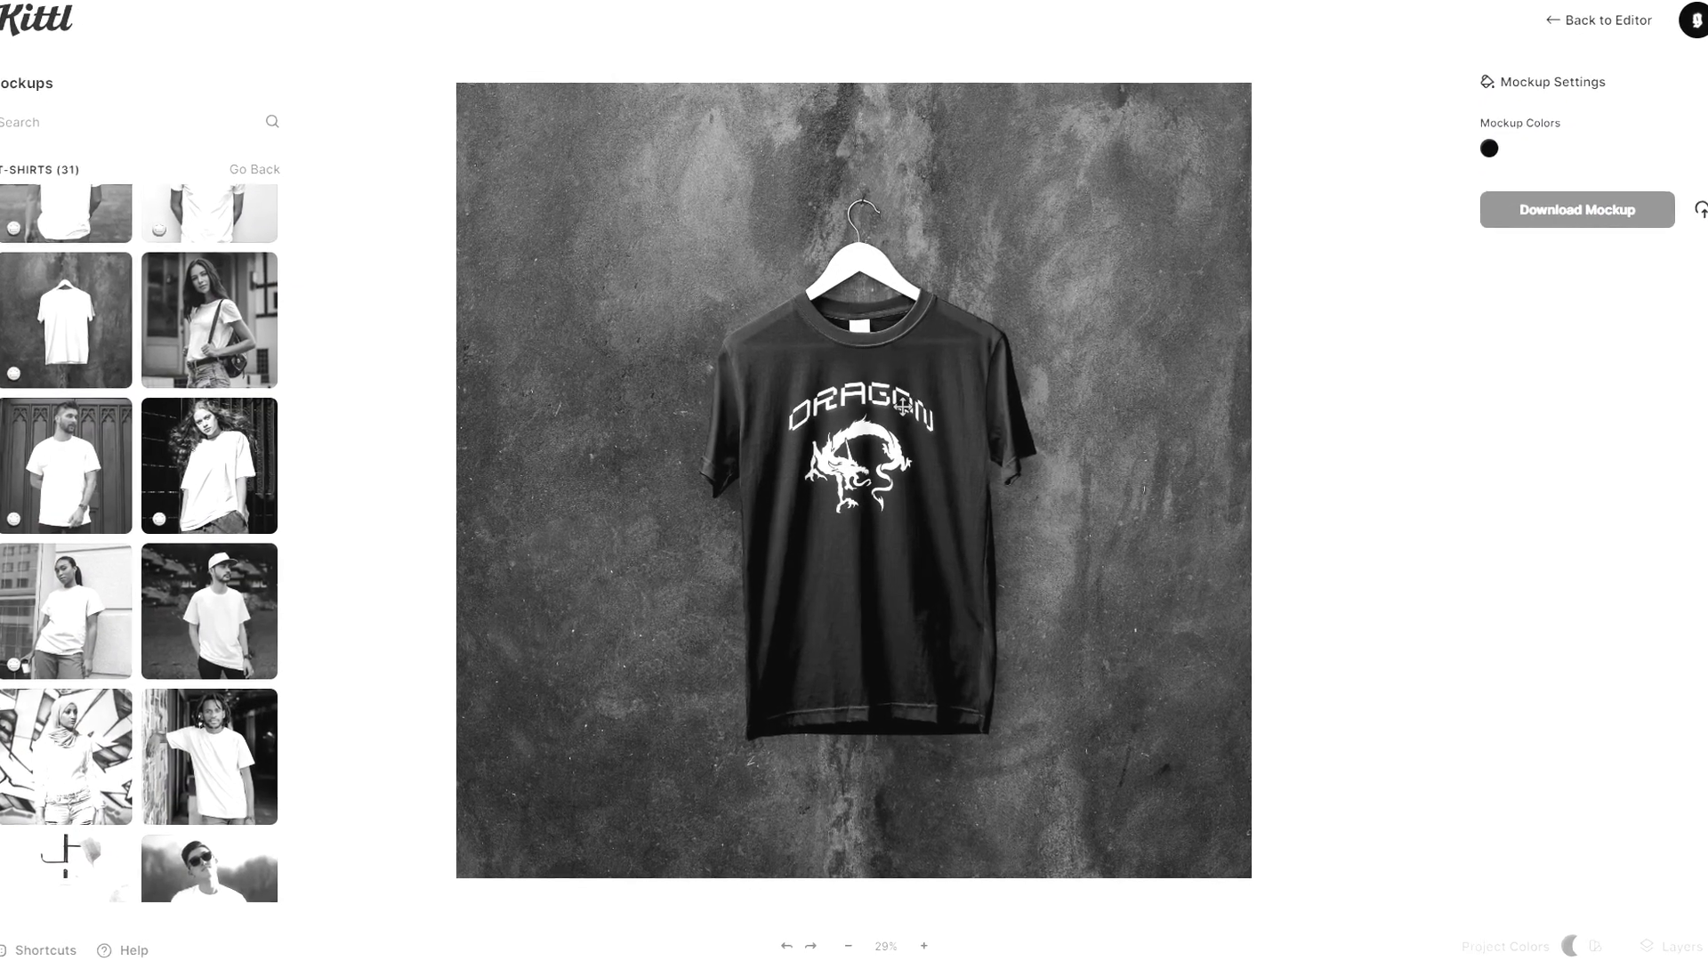
left_click(904, 406)
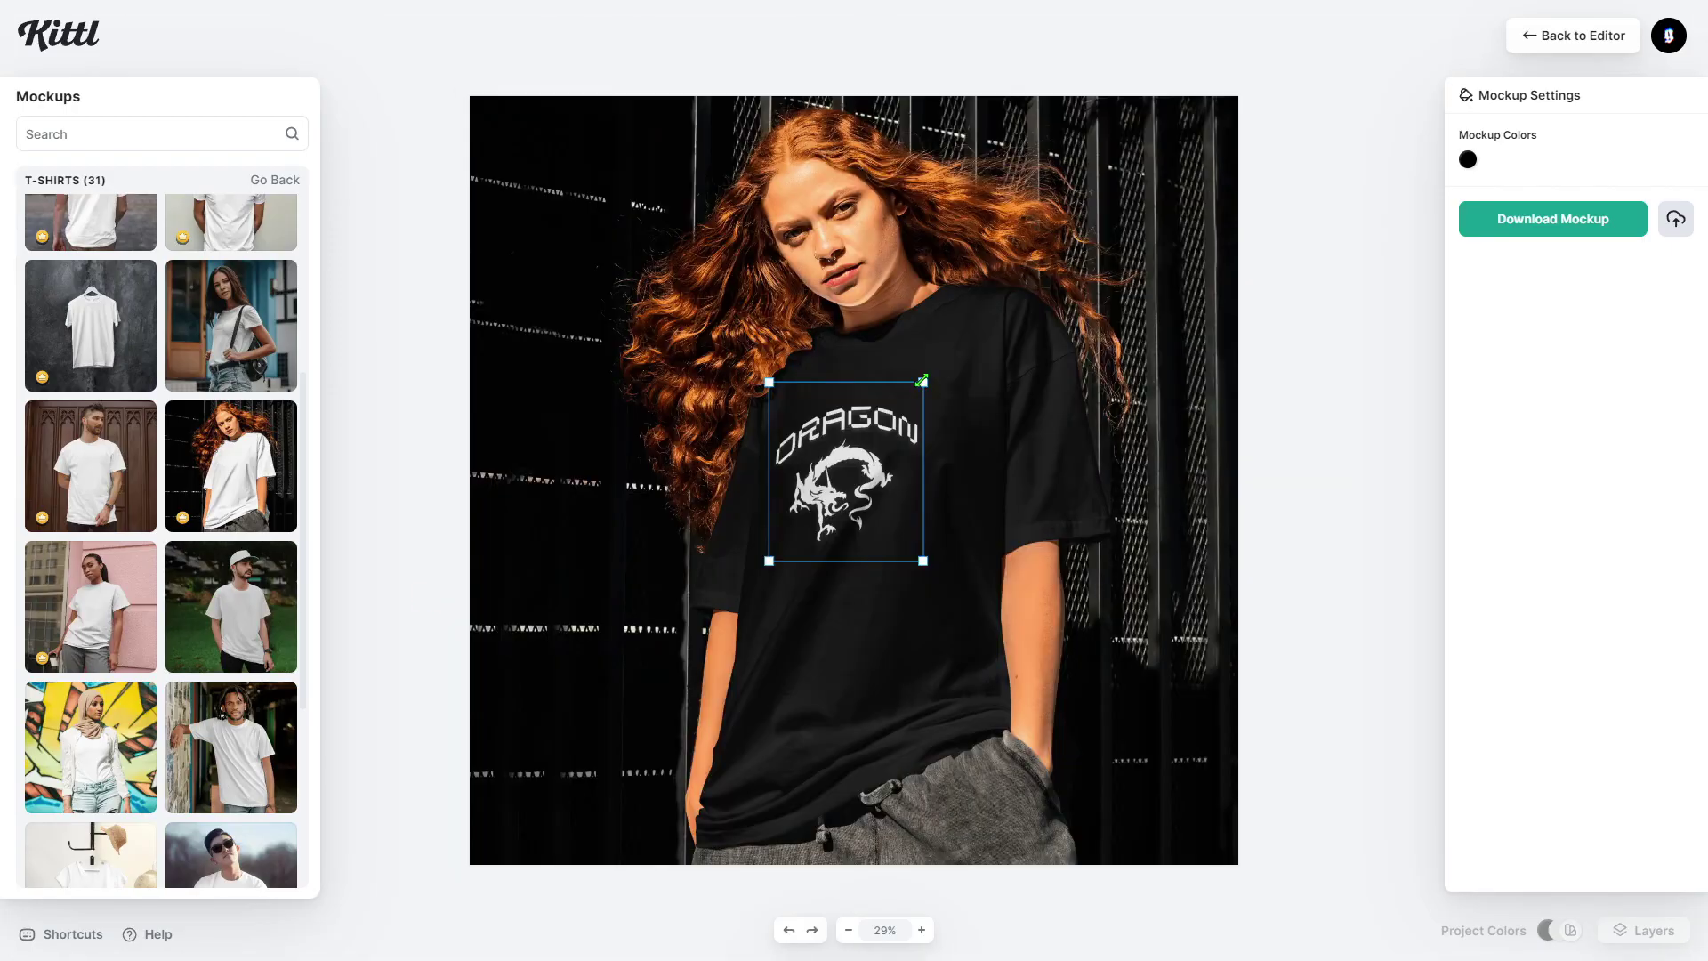
left_click_drag(923, 381, 979, 282)
left_click_drag(943, 347, 939, 398)
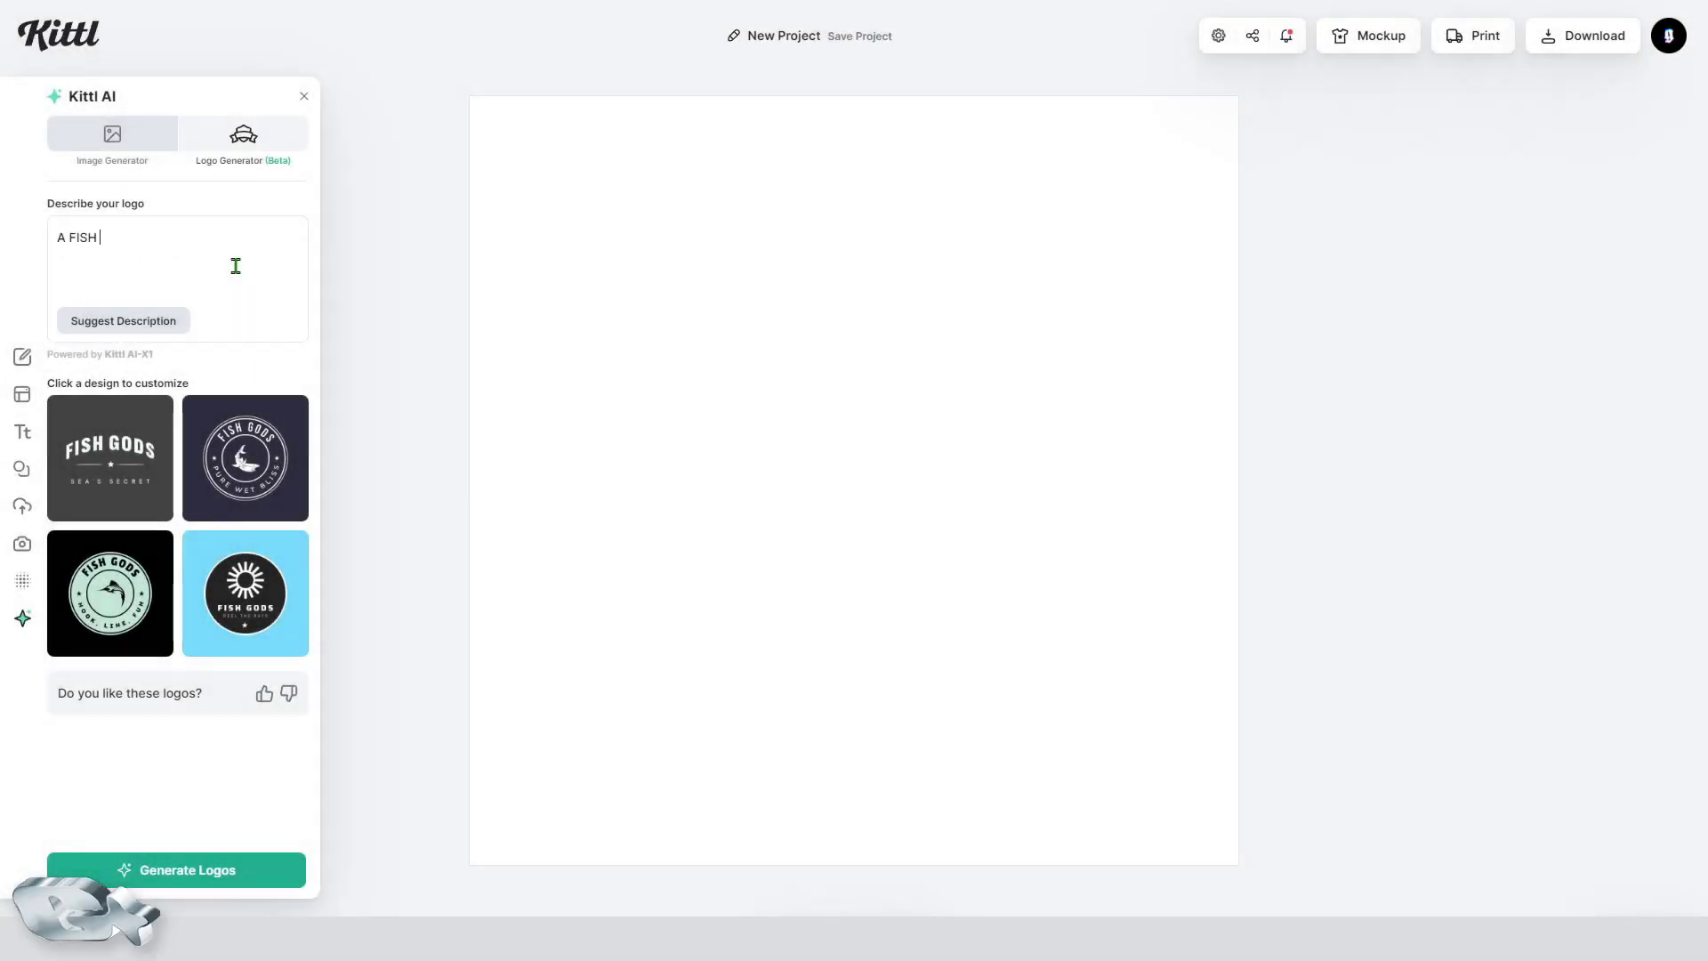
Step: In a new project, generate AI logos from the description "A FISH LOGO" and again from "A LOGO OF A FISH"
type("FISH LOGO")
left_click(200, 872)
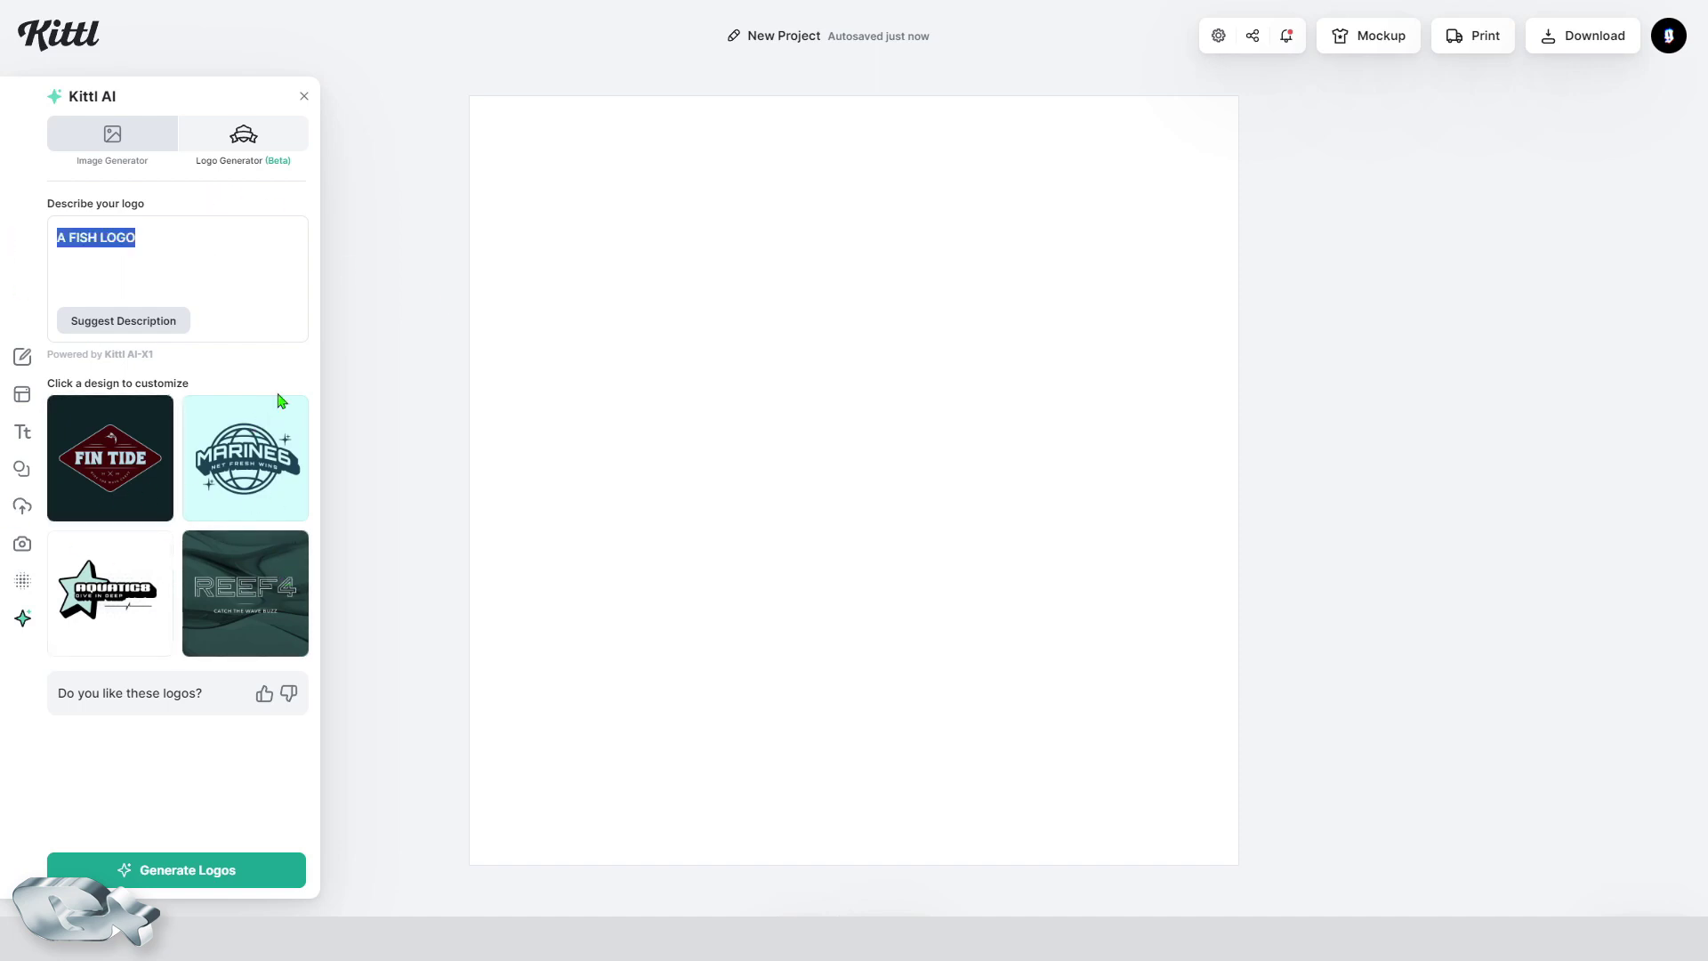
type("A LOGO OF ")
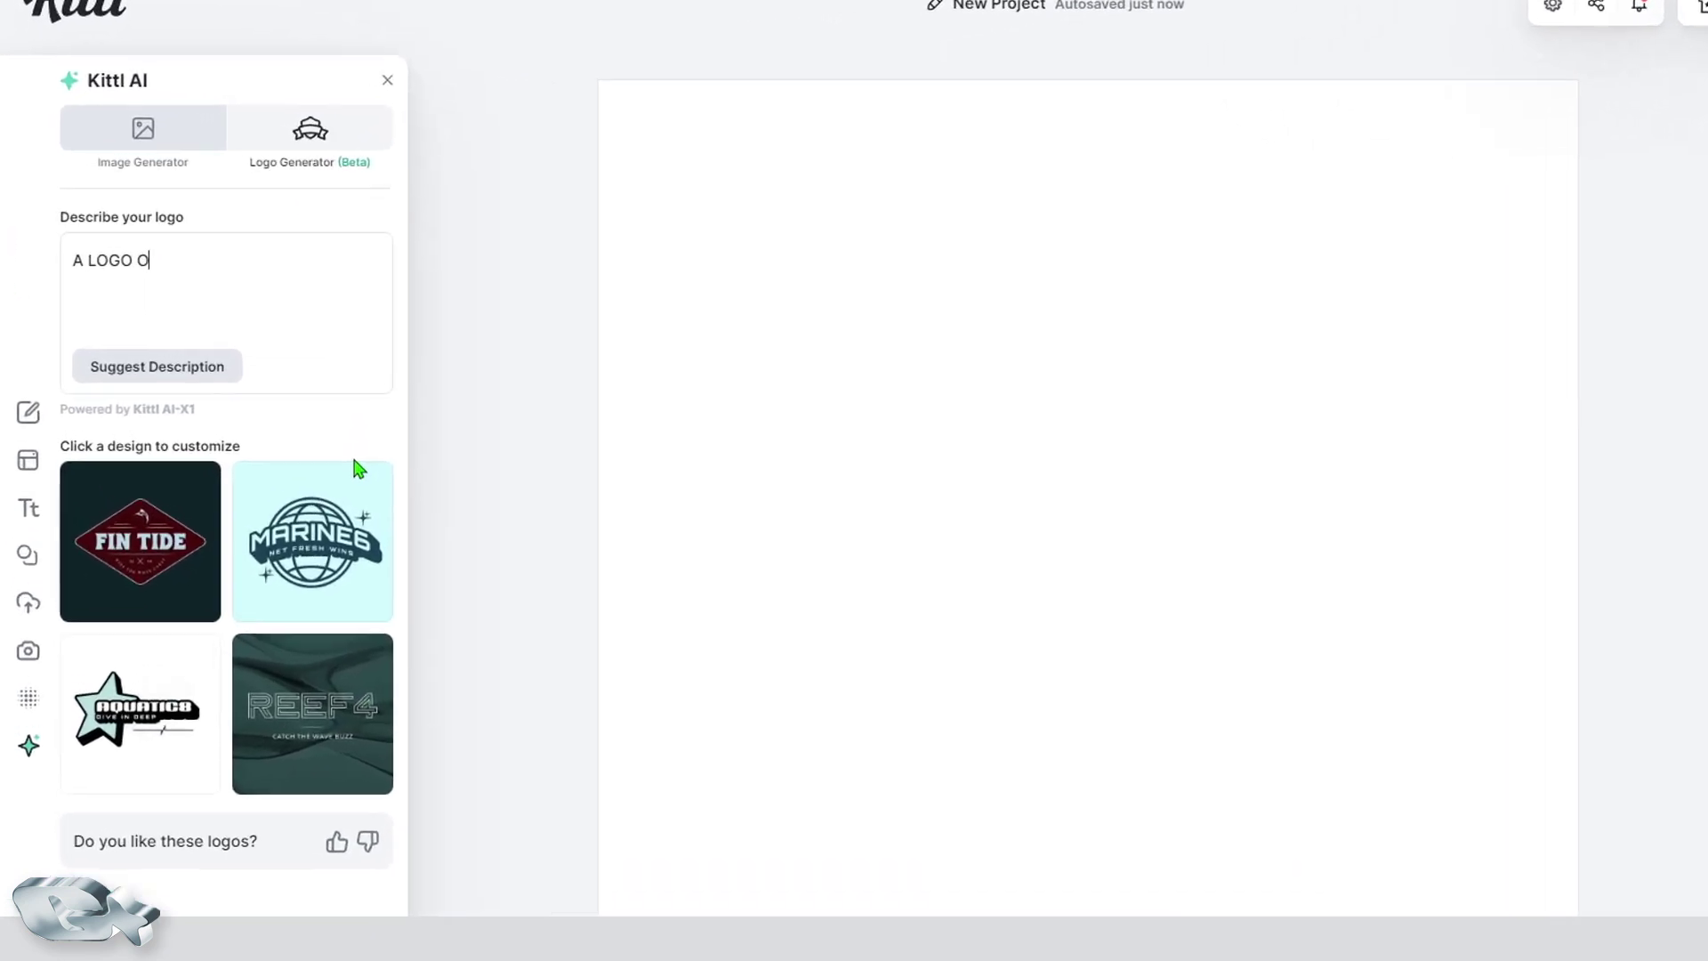
type("A")
type(" FIS")
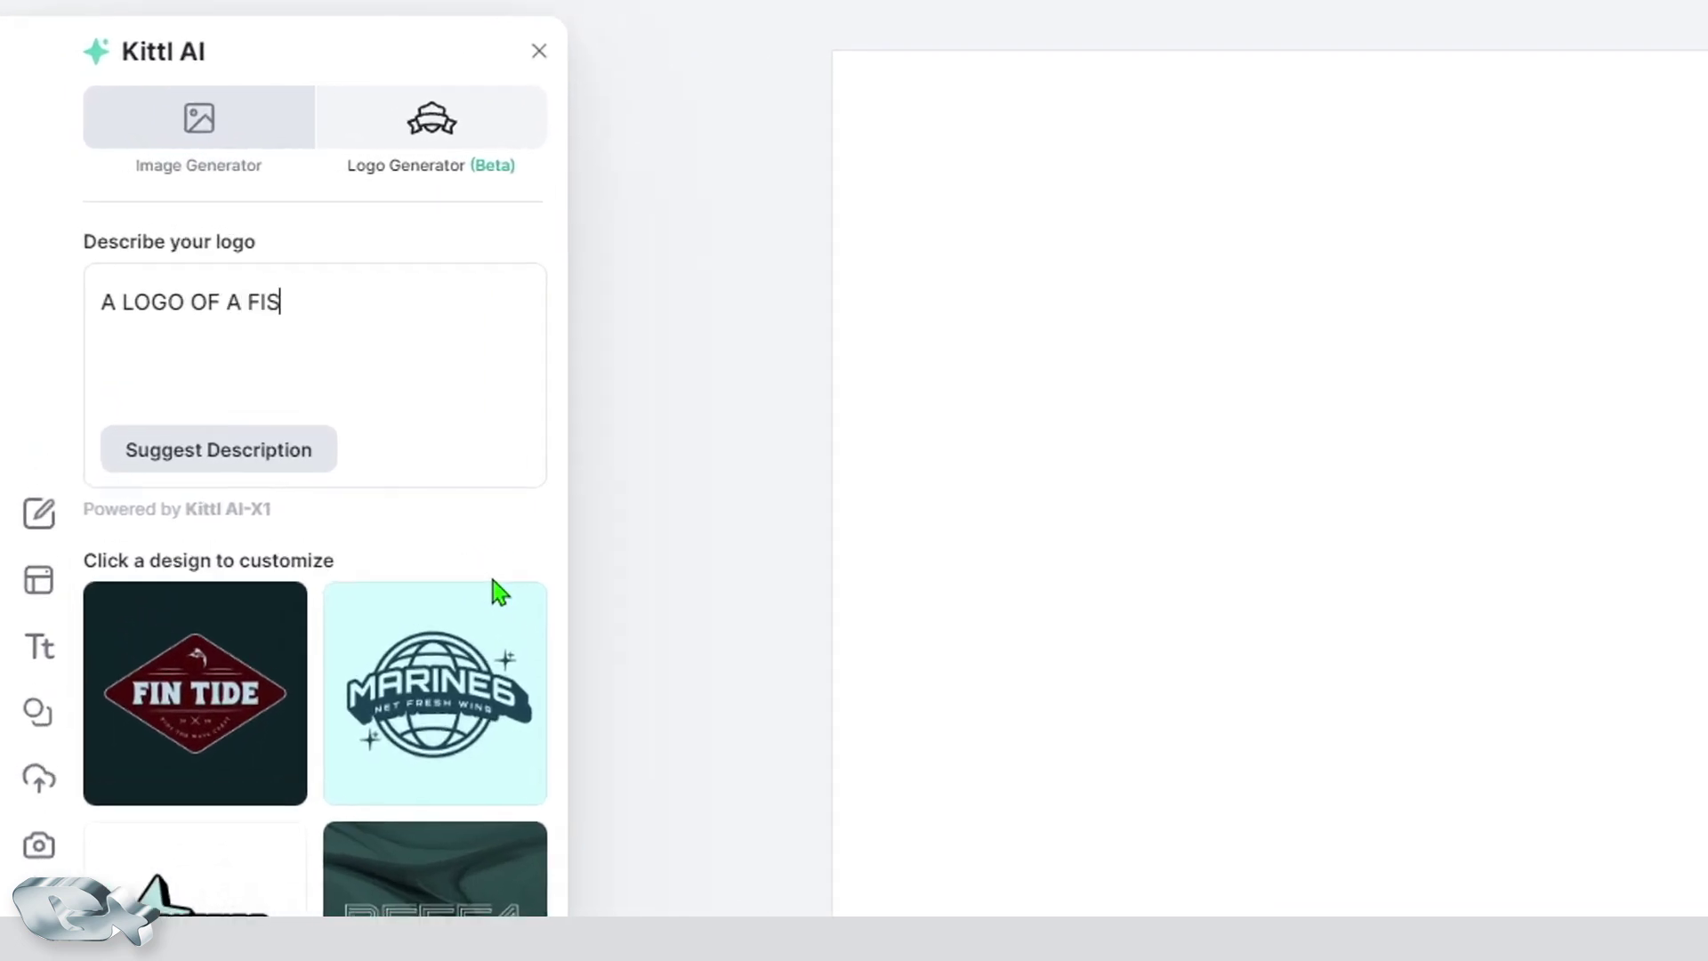
type("H")
left_click(190, 859)
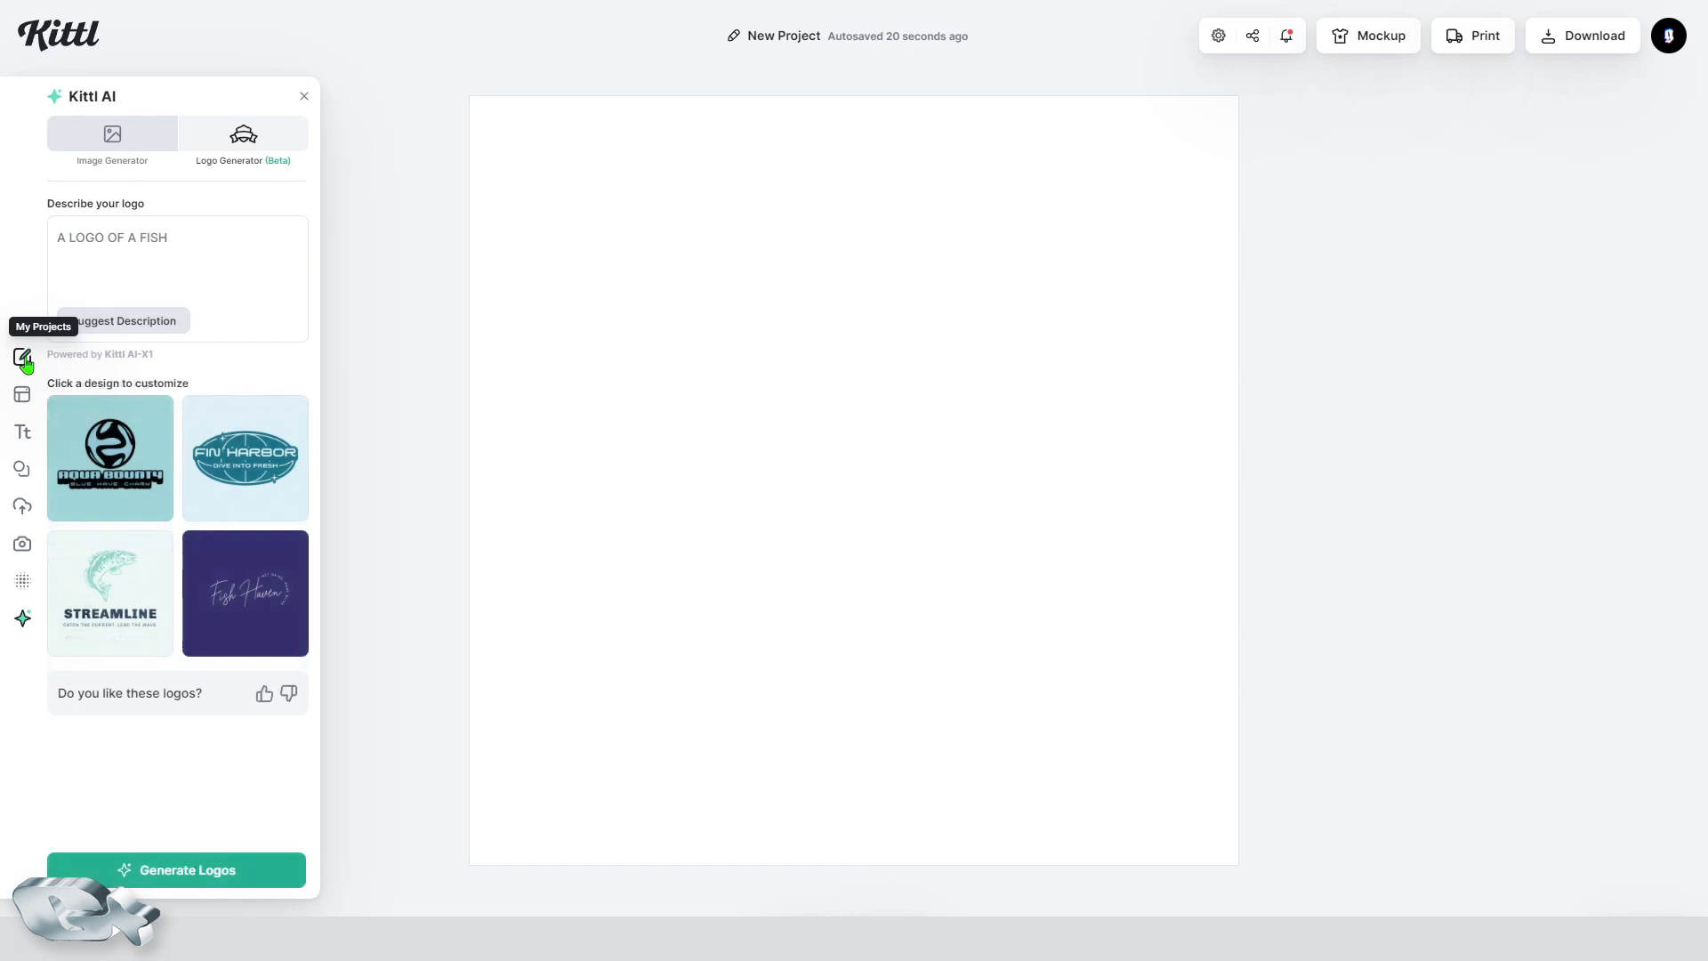
Step: Try the generated STREAMLINE design on the artboard and select its fish graphic
left_click(145, 635)
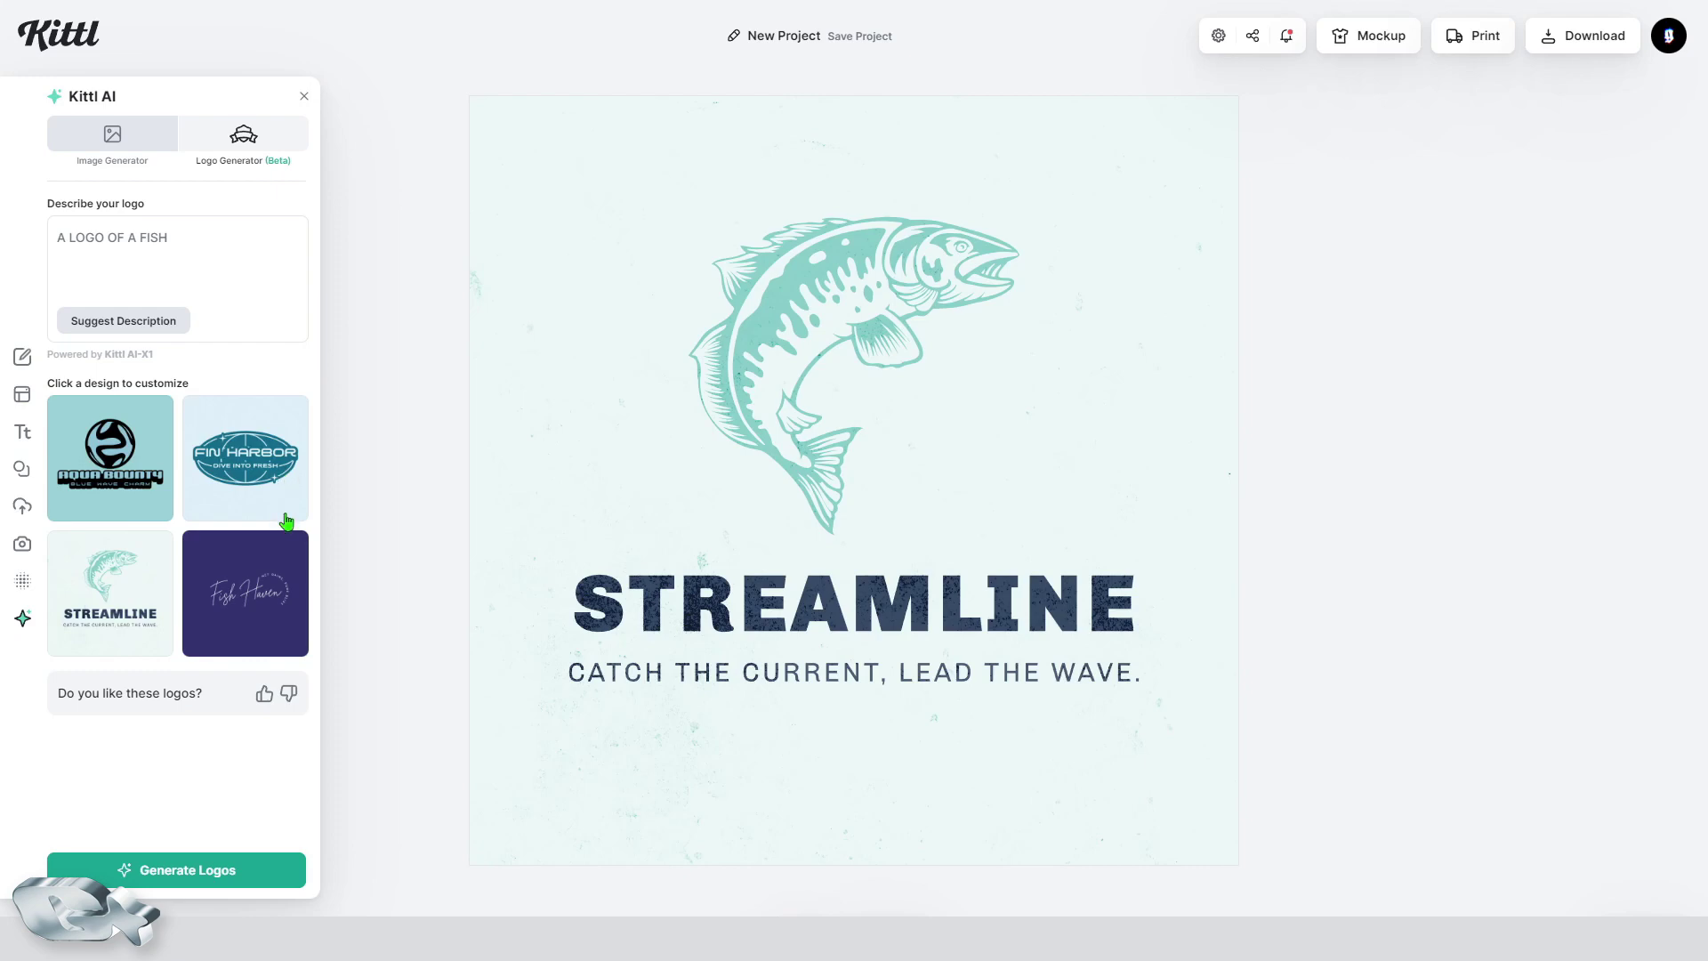
left_click(836, 269)
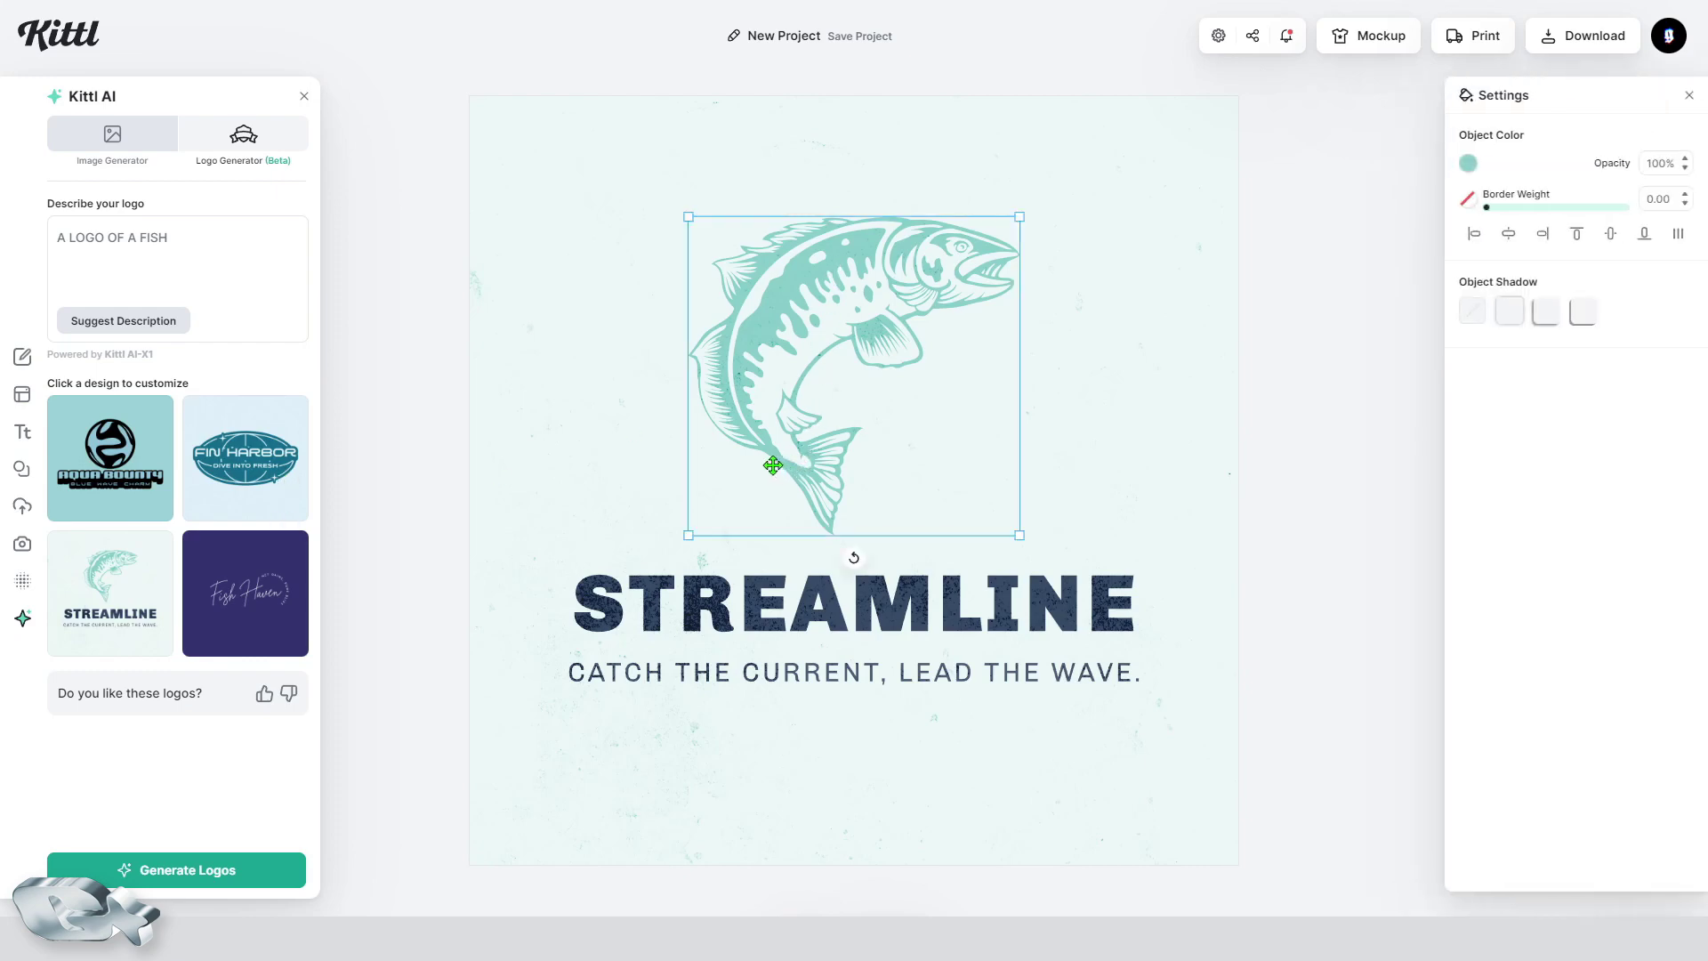
right_click(741, 381)
key("Escape")
Step: Generate another set of logos from the same description and load the FINLET design
left_click(236, 872)
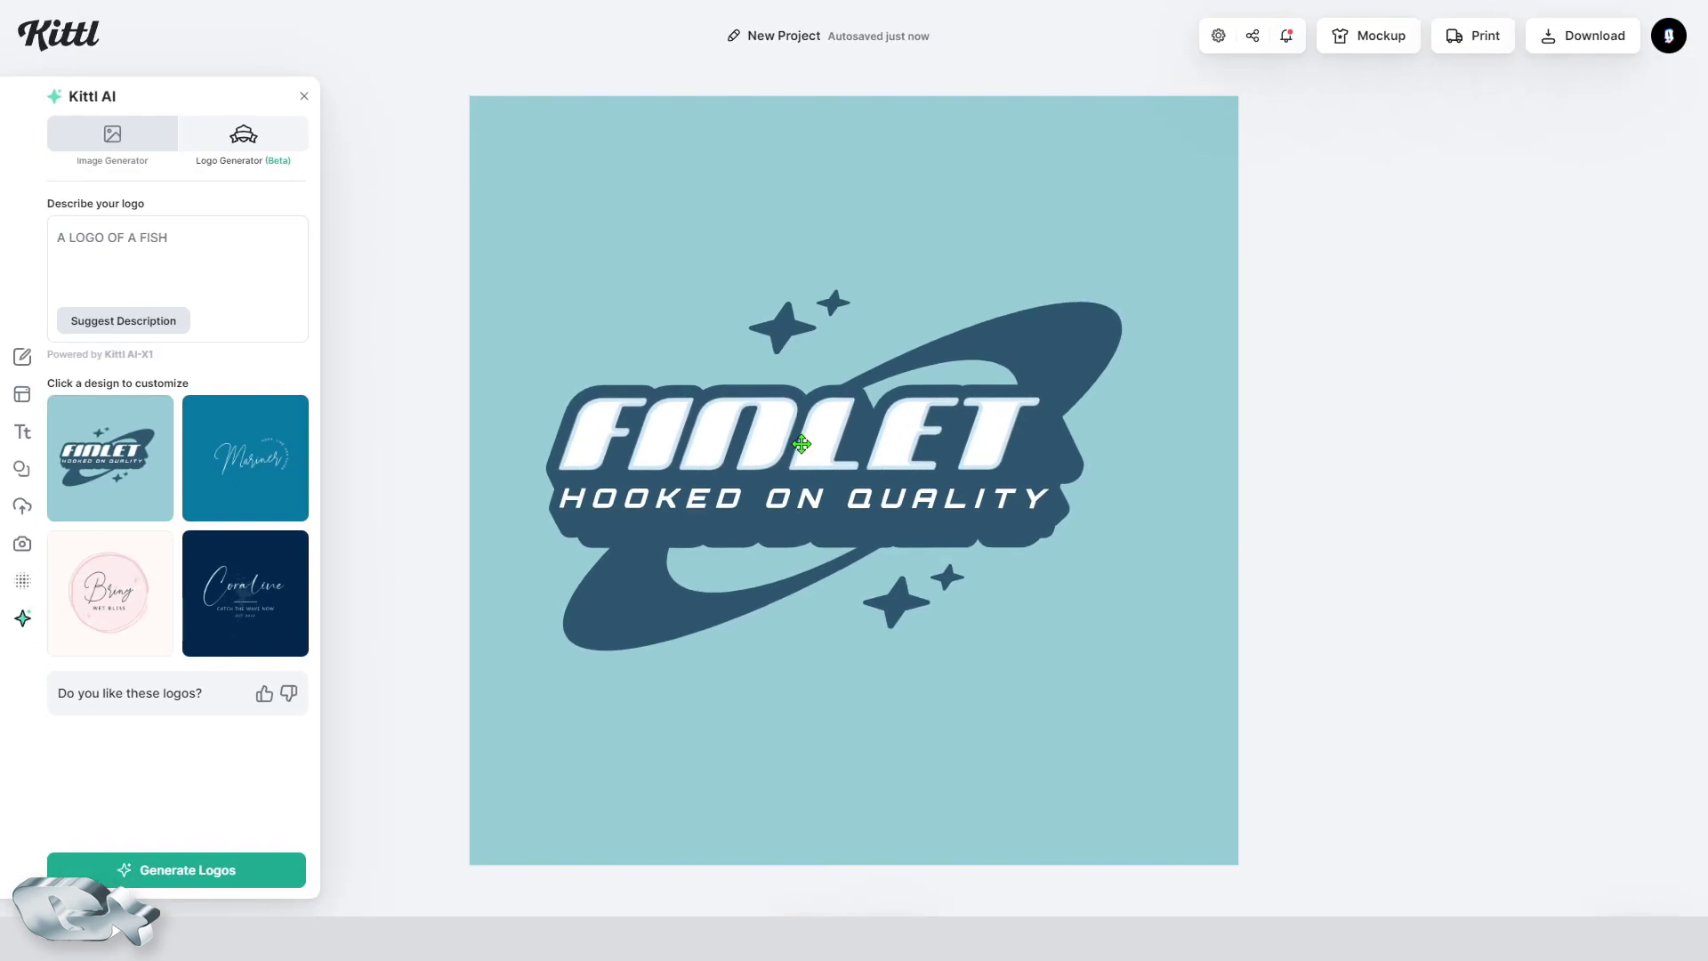
Step: Replace the FINLET headline with "FISH" and the HOOKED ON QUALITY tagline with "GODS"
left_click(800, 447)
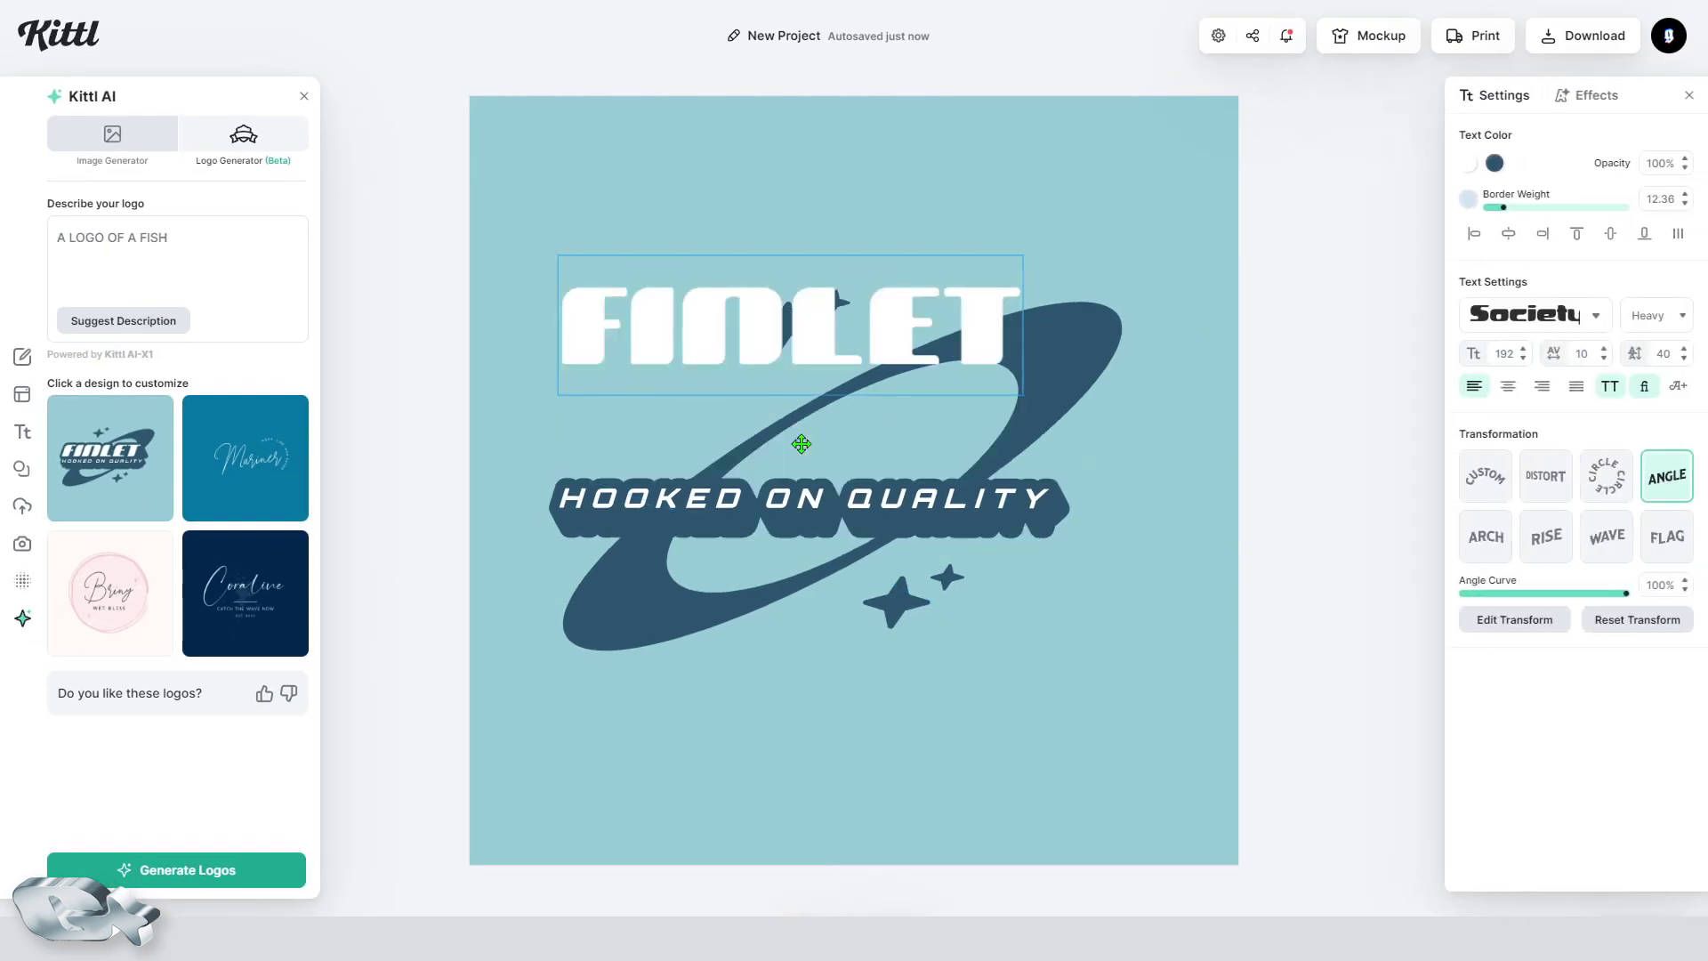
double_click(836, 352)
type("FISH")
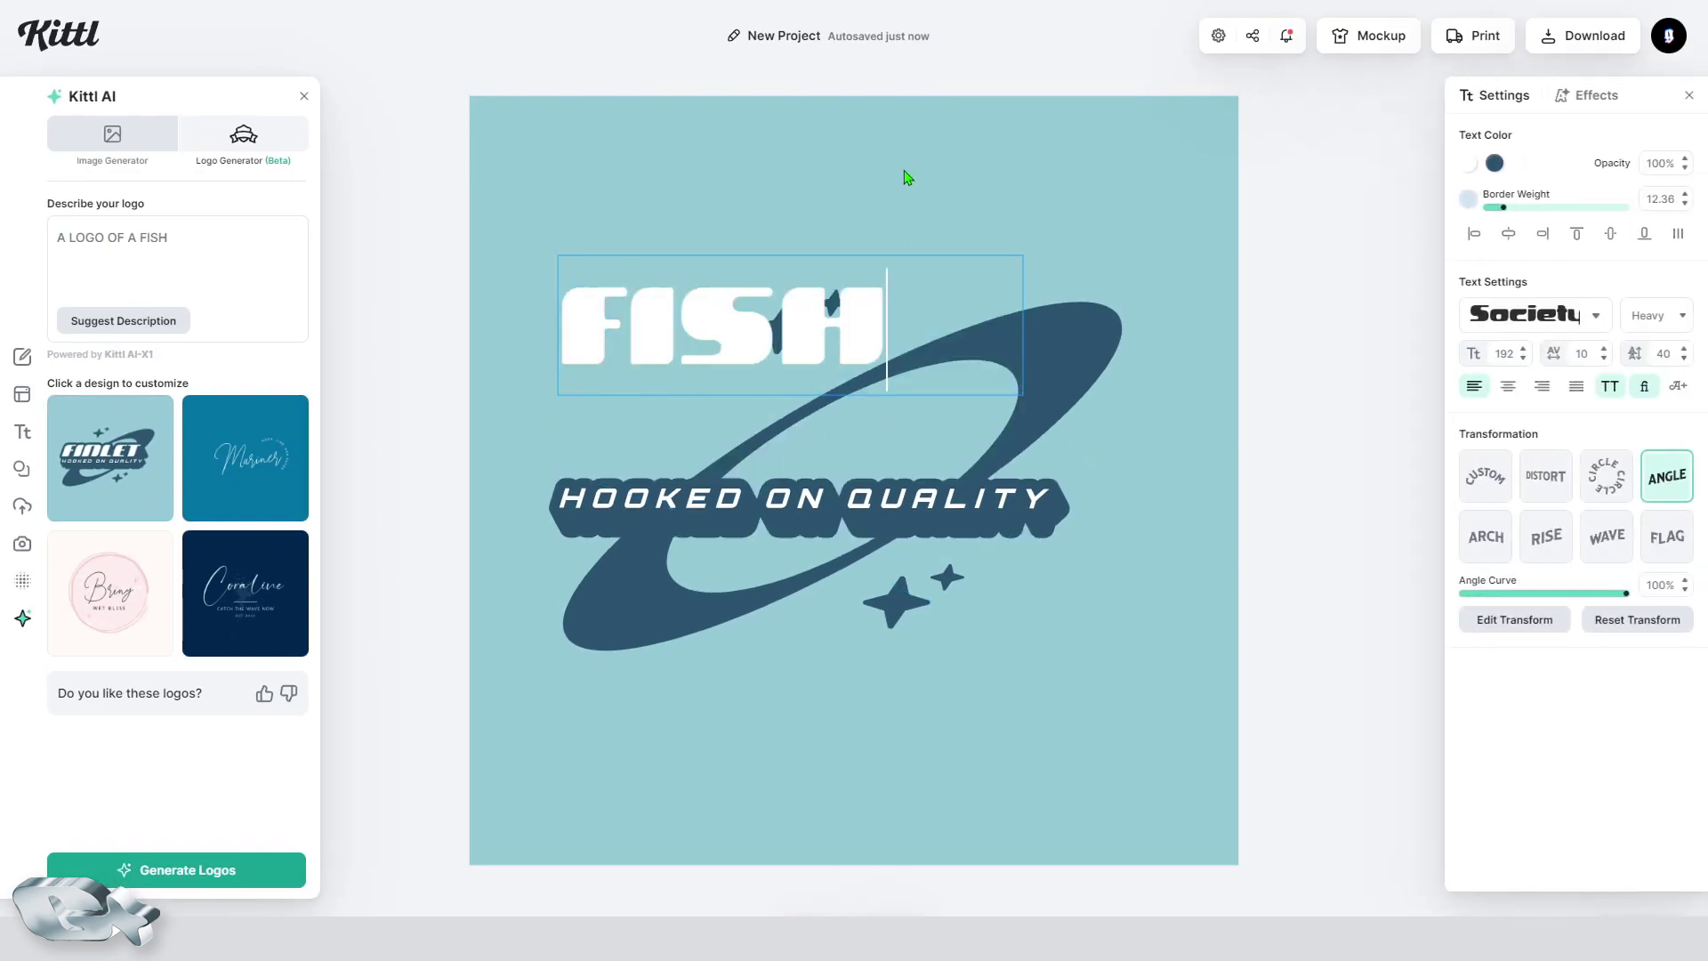
key("Escape")
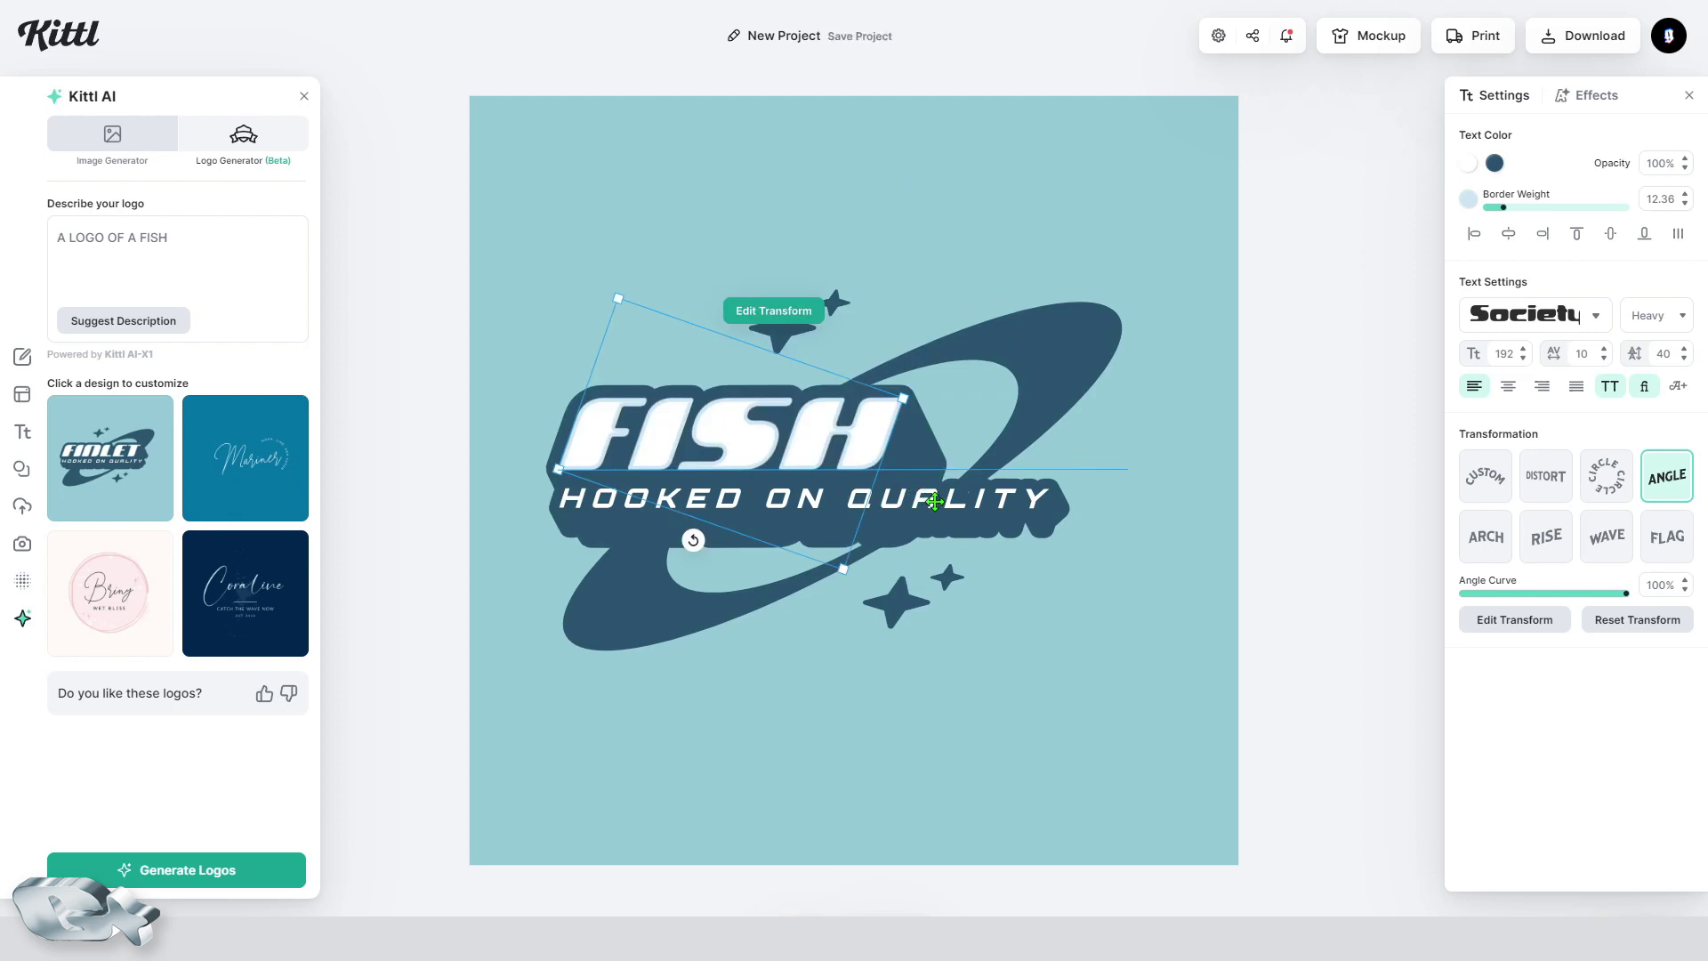
double_click(934, 501)
type("GODS")
key("Escape")
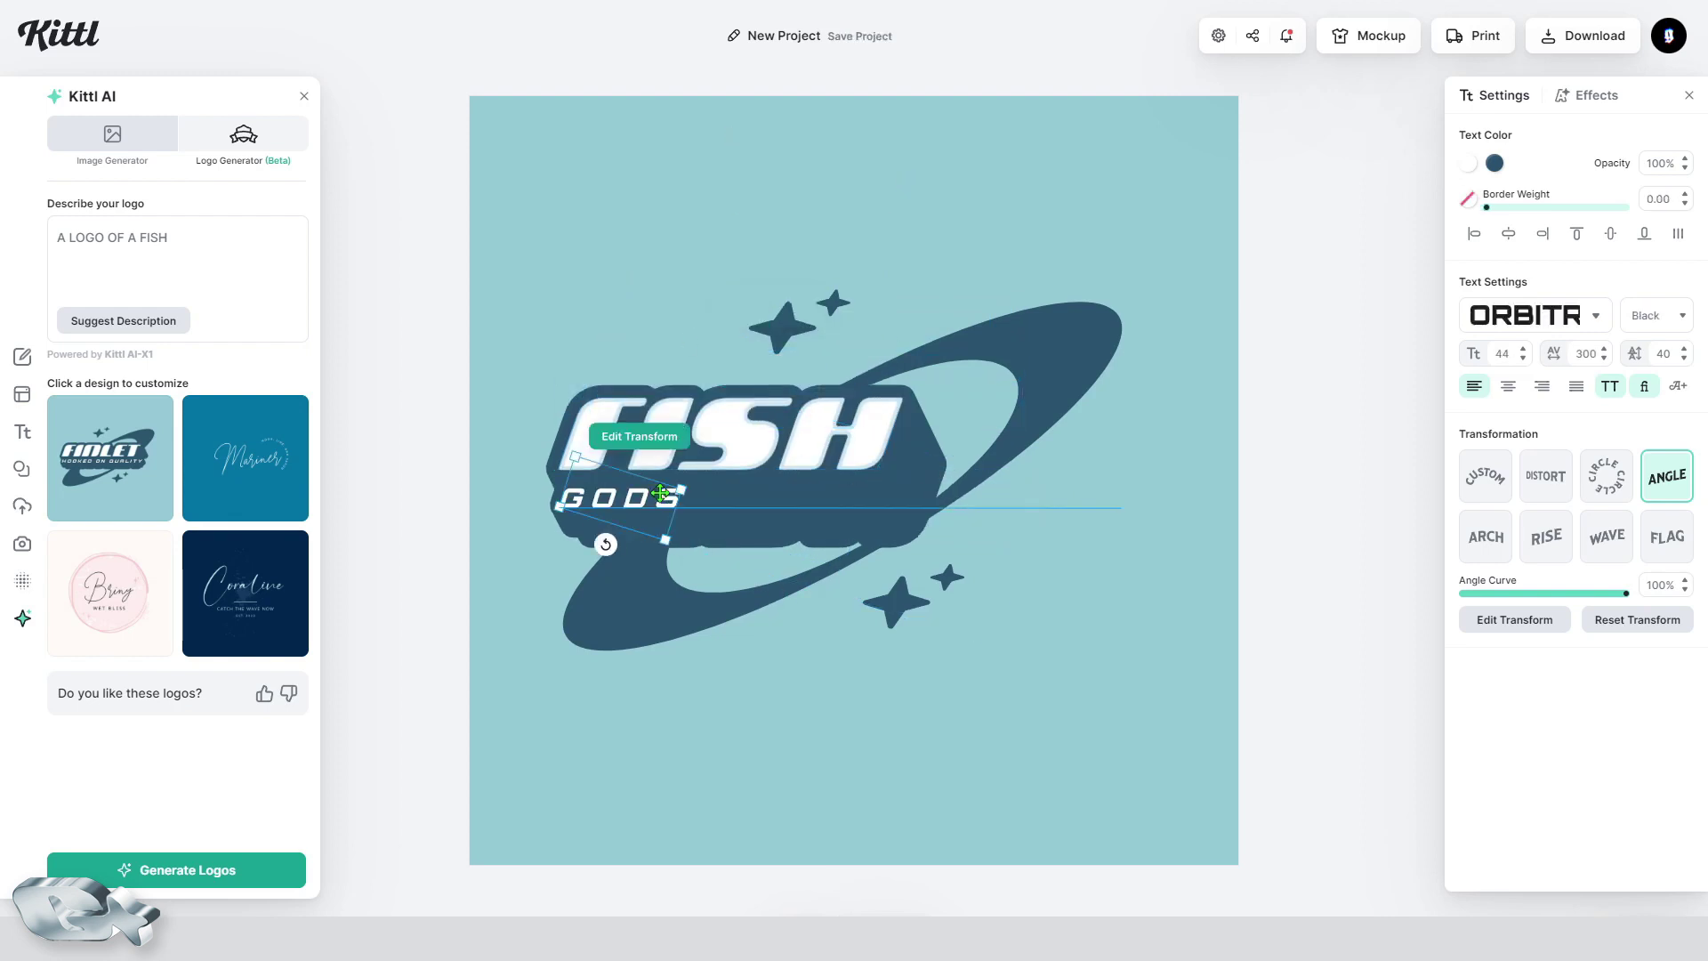
Step: Move the FISH and GODS texts together to the right so they sit centrally over the ring
left_click(954, 532)
left_click(711, 474)
left_click(587, 510, "shift")
left_click_drag(703, 447, 785, 448)
left_click(1094, 530)
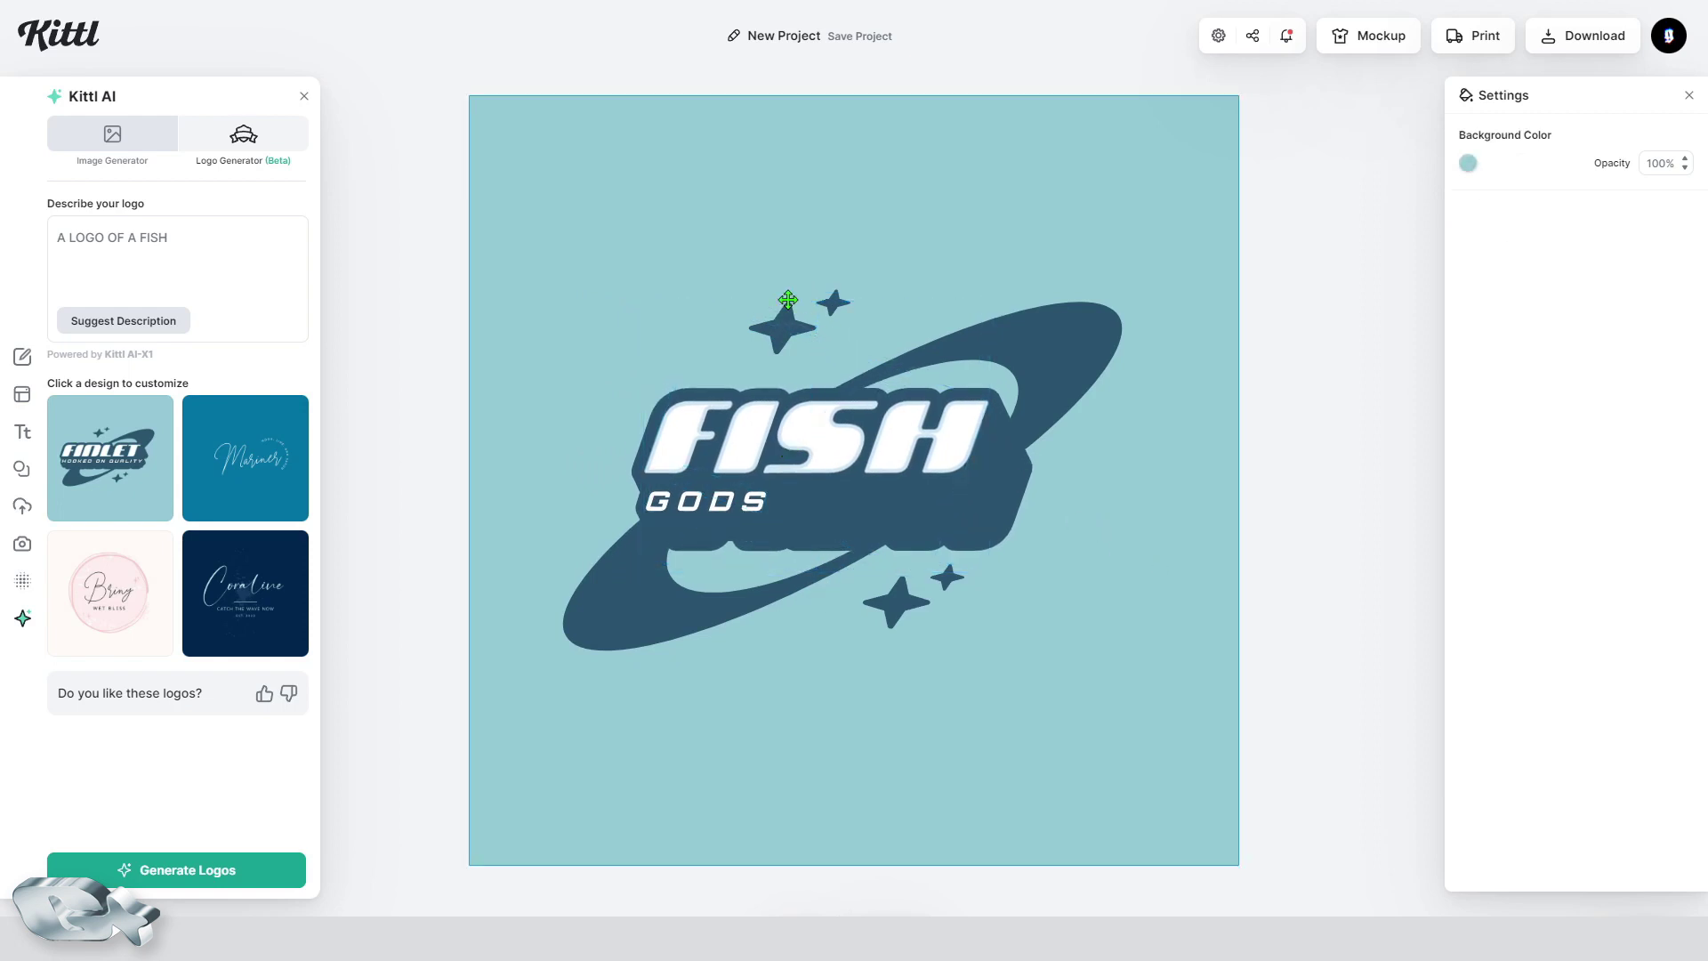
Step: Move the upper pair of stars beside the upper-left corner of FISH and the lower pair under its lower-right corner
left_click_drag(781, 320, 637, 374)
left_click_drag(826, 304, 691, 341)
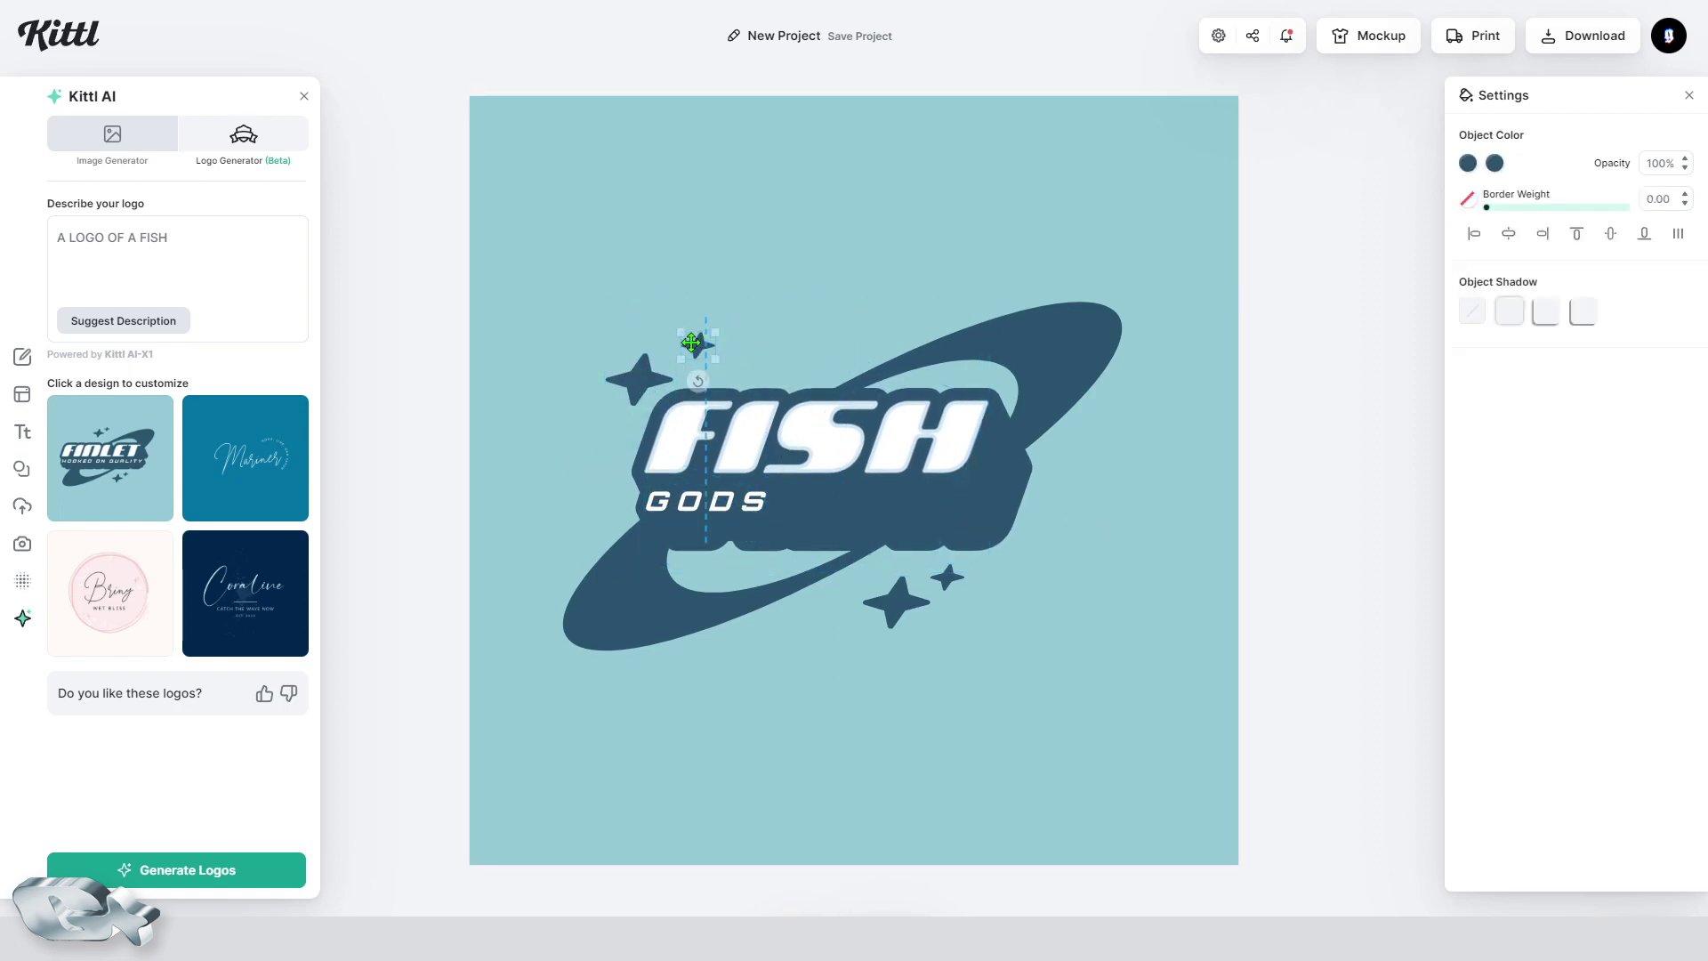
left_click(937, 602)
left_click(945, 579)
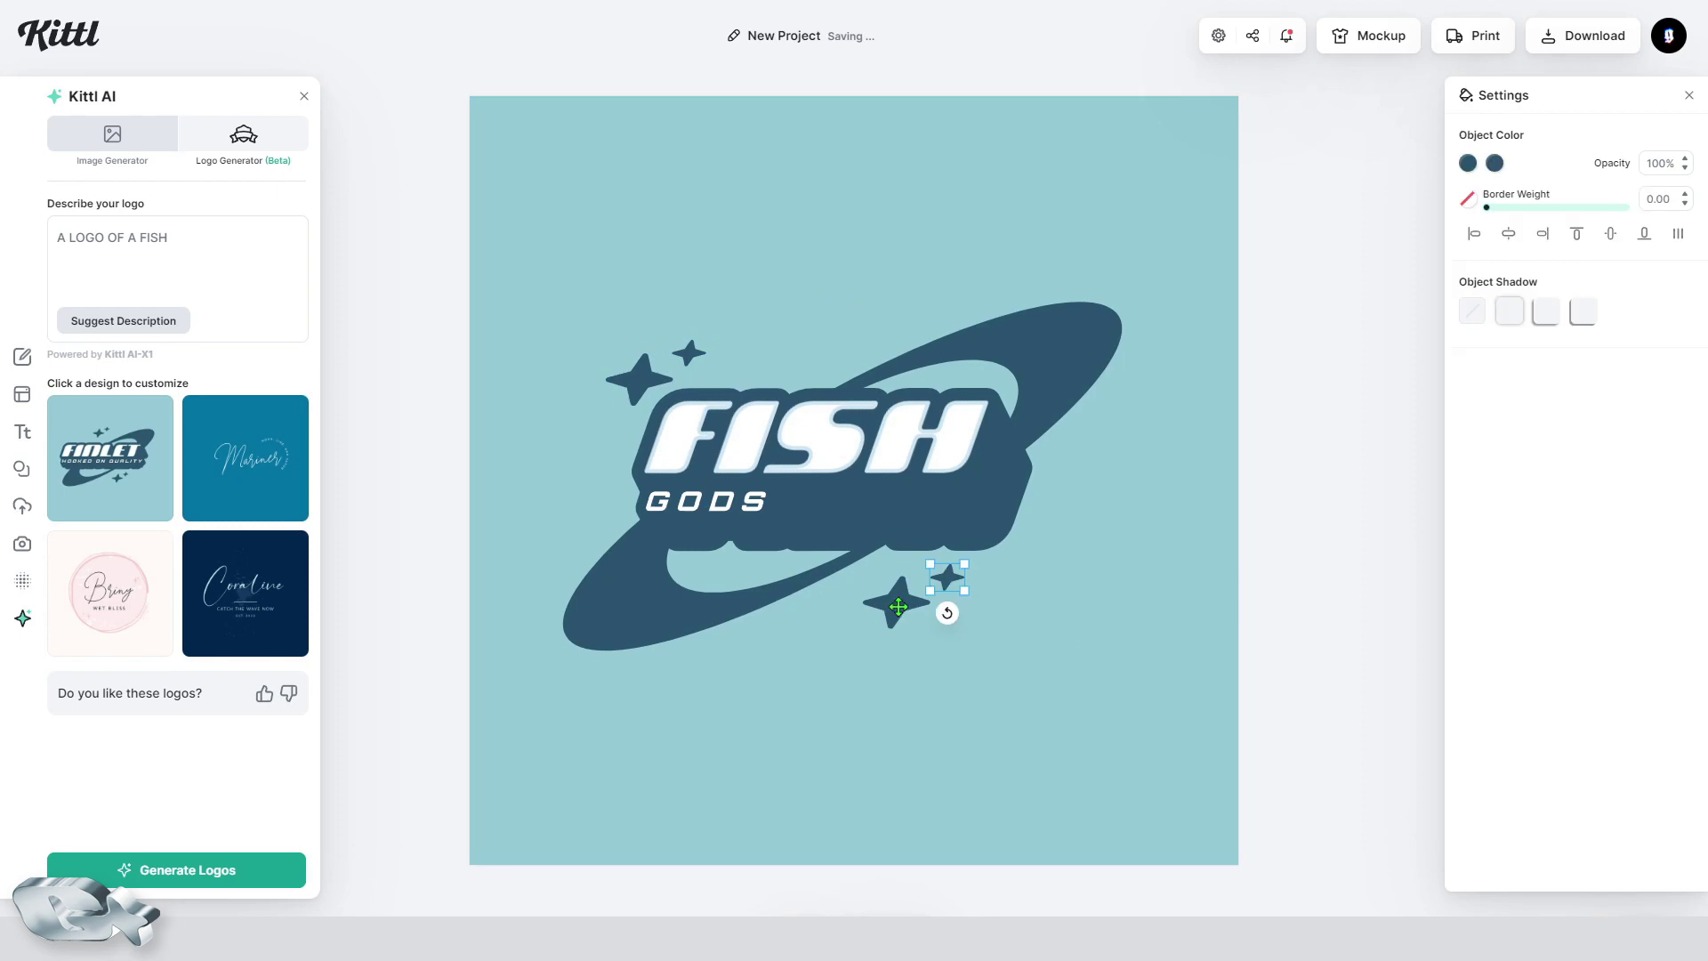
left_click(896, 605, "shift")
left_click_drag(944, 576, 1035, 556)
Step: Search the elements for "fish" and place the black leaping fish silhouette below the right half of FISH, beside GODS
left_click(22, 469)
left_click(134, 133)
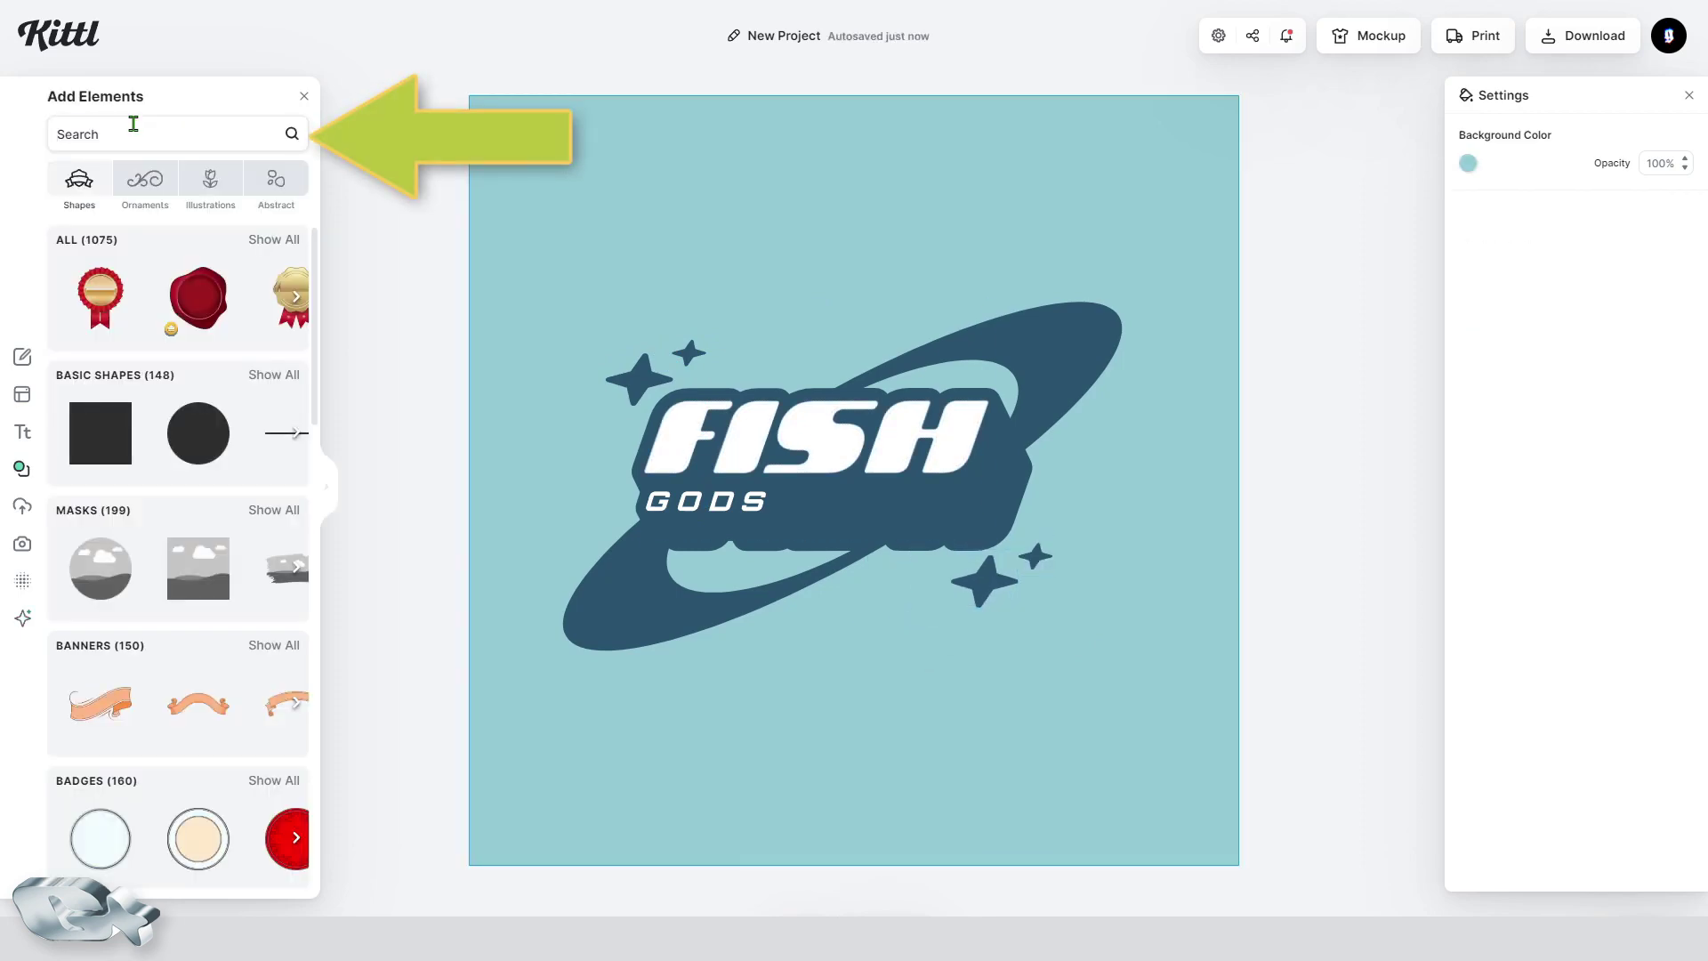
type("FISH")
left_click(76, 180)
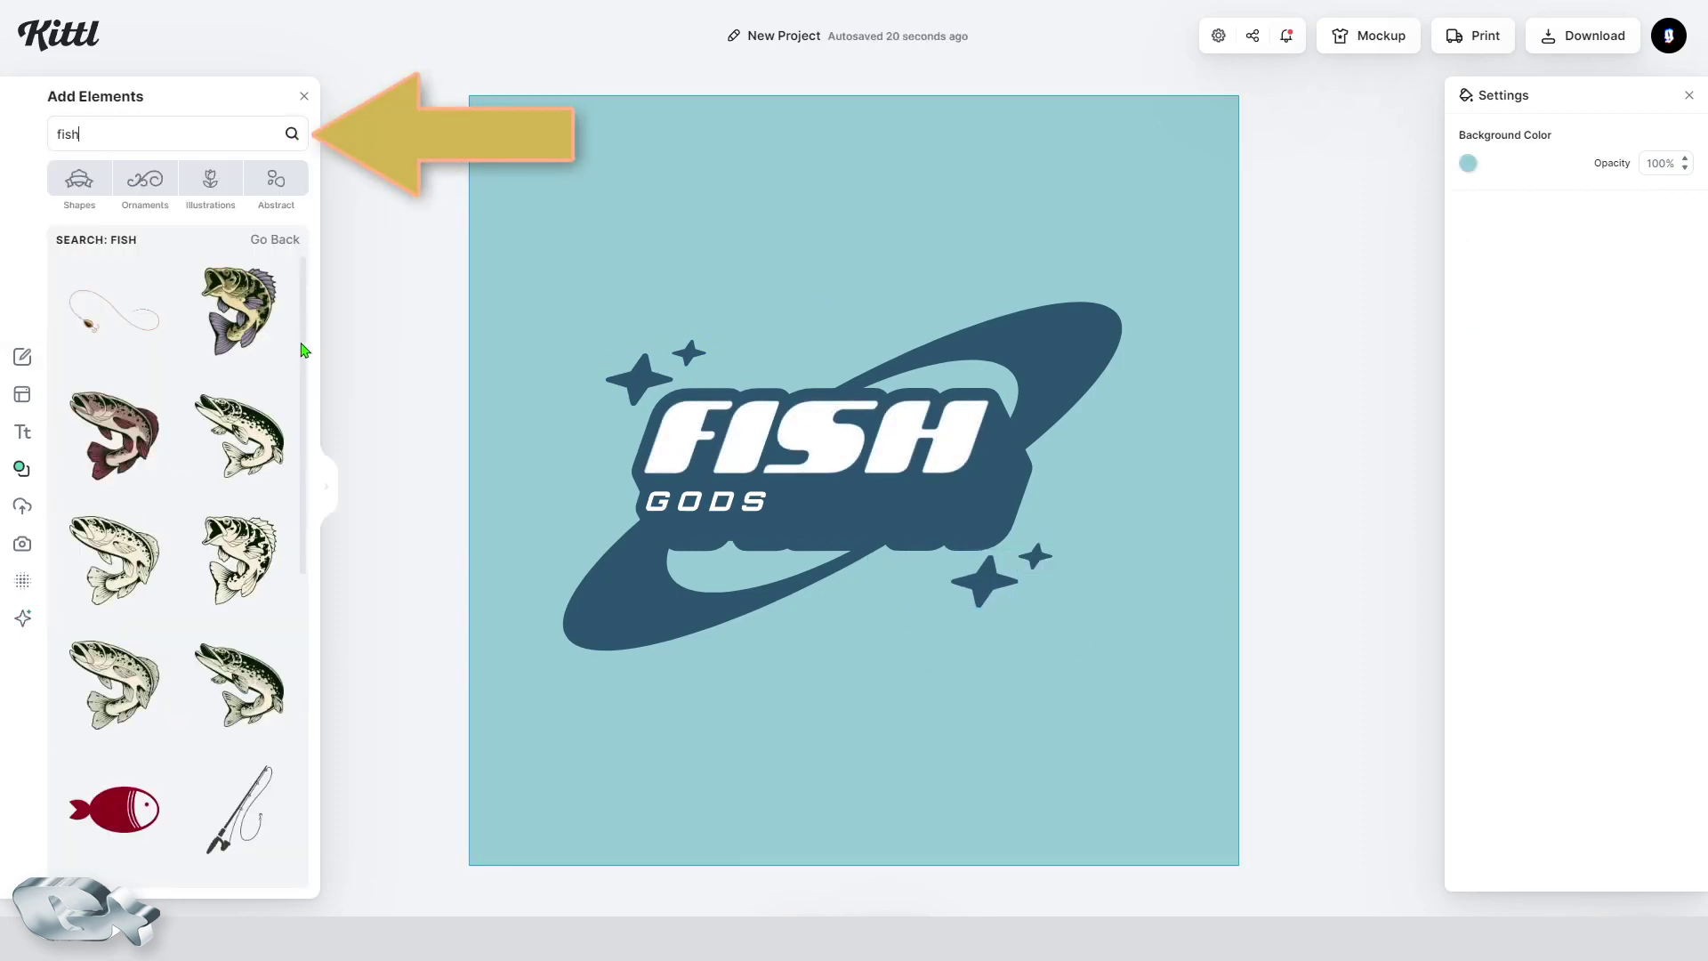
scroll(240, 534, "down", 5)
scroll(240, 536, "down", 10)
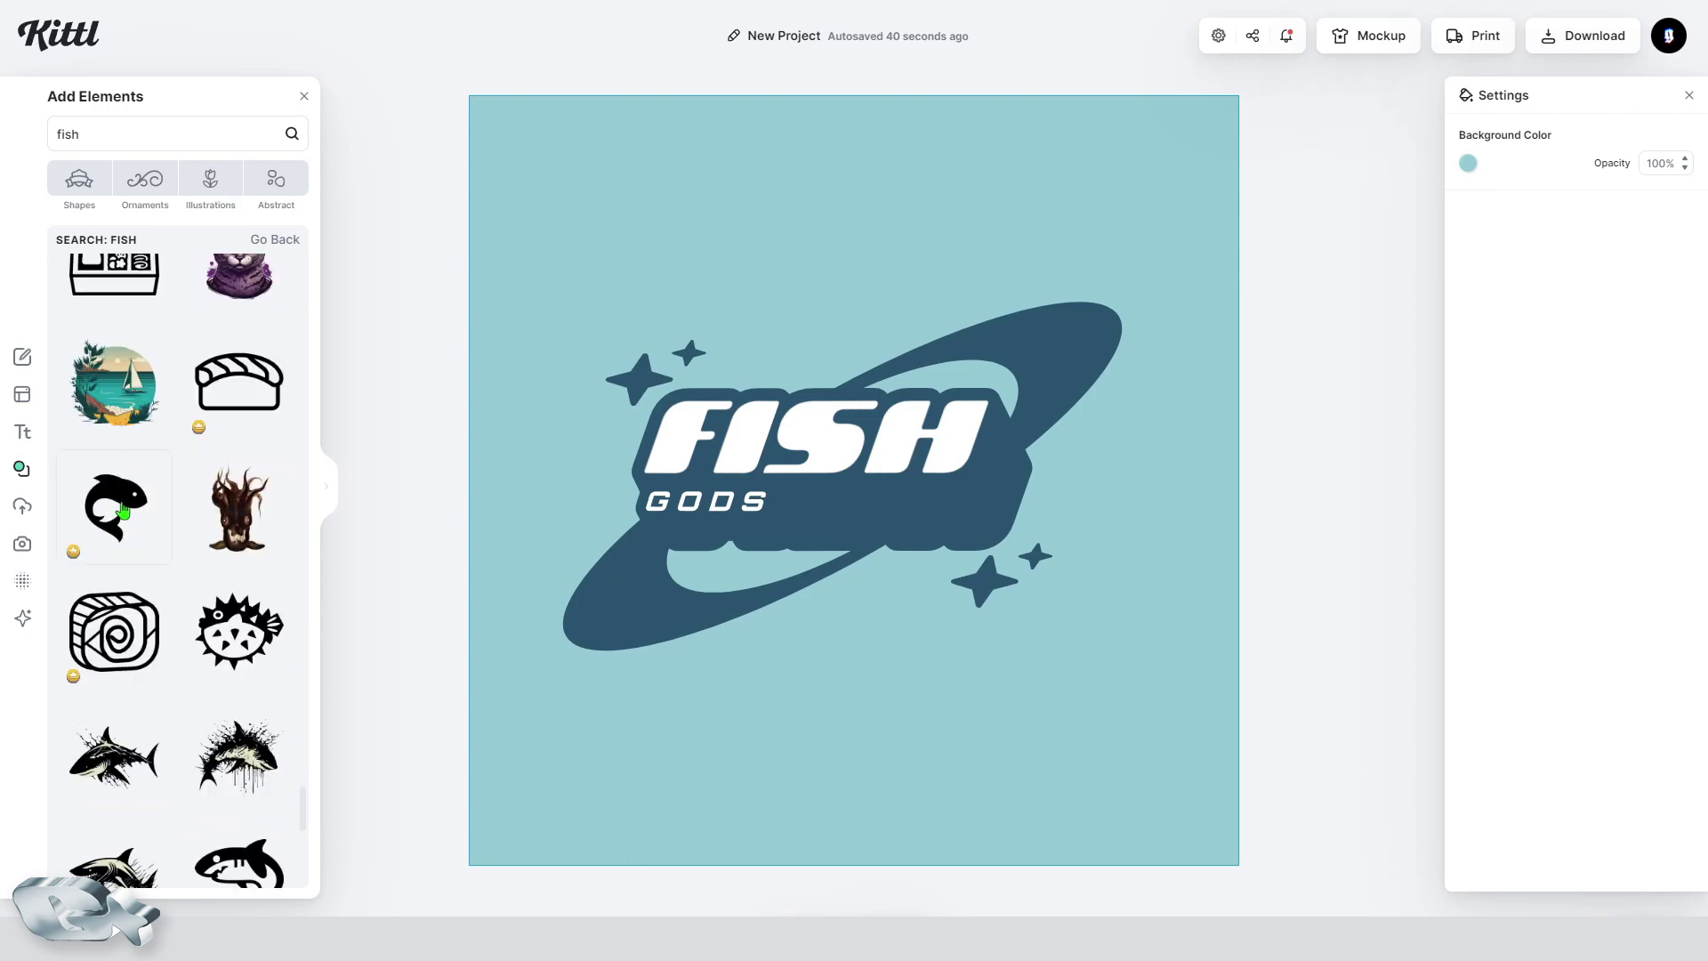
left_click_drag(120, 511, 972, 393)
left_click_drag(916, 258, 928, 549)
left_click(1010, 590)
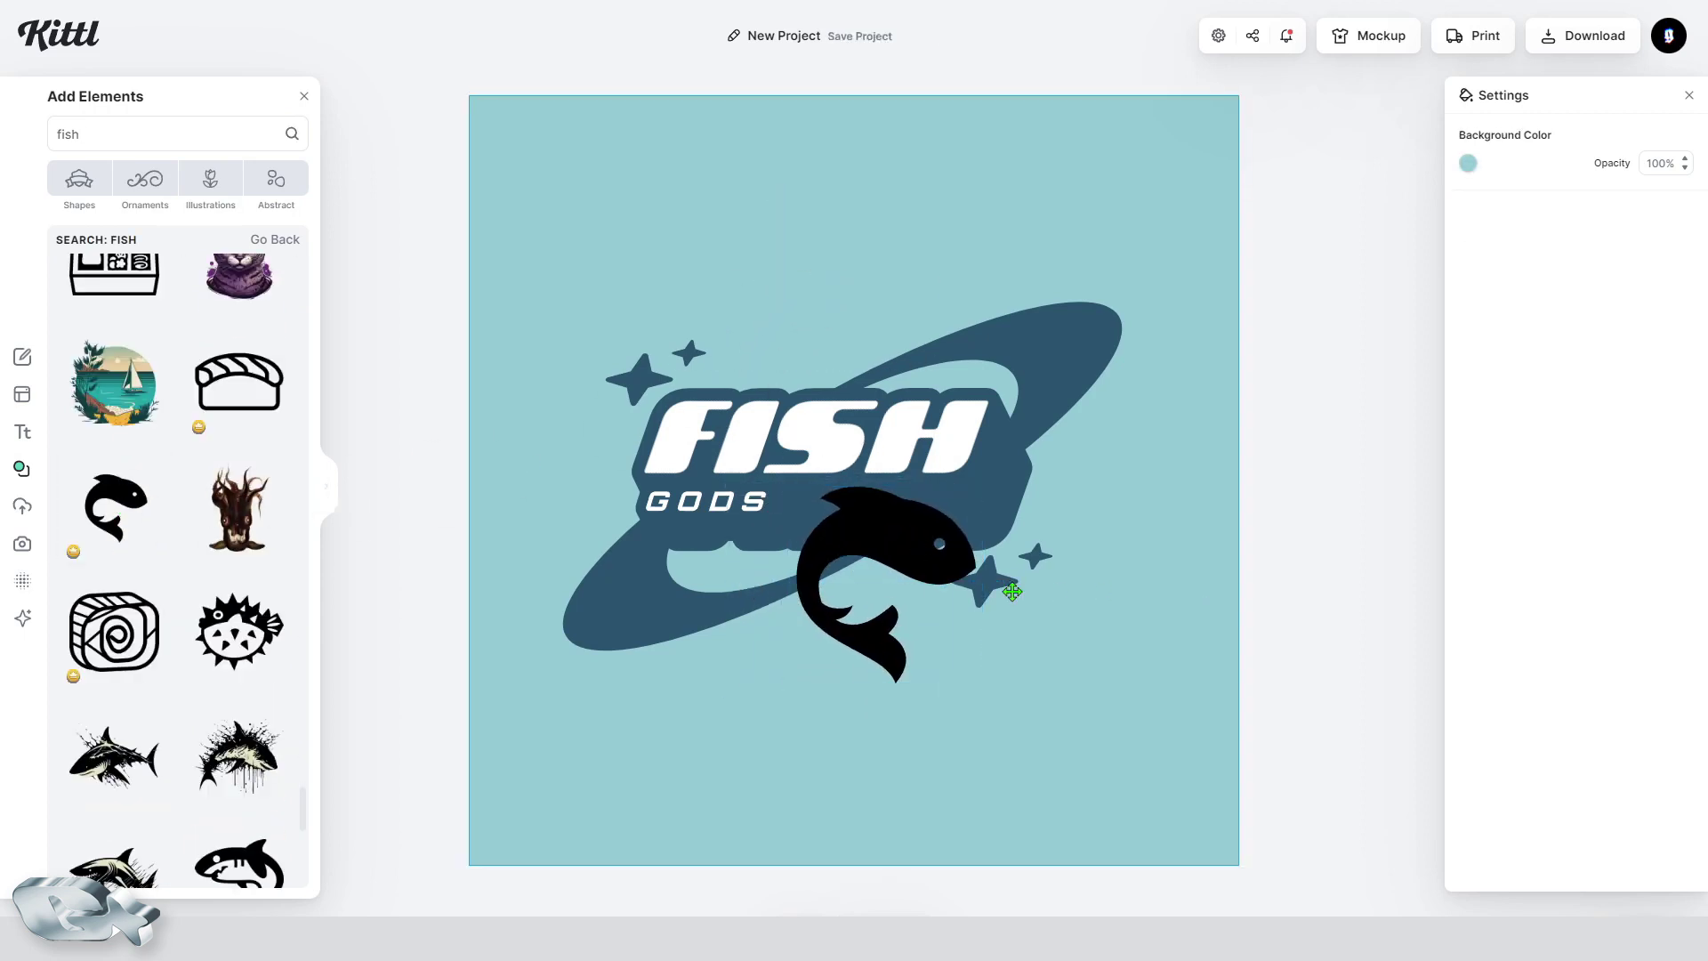
Step: Delete the lower pair of stars and recolour the fish with the light teal sampled from the background
left_click(994, 582)
key("Delete")
left_click(907, 534)
left_click(1469, 163)
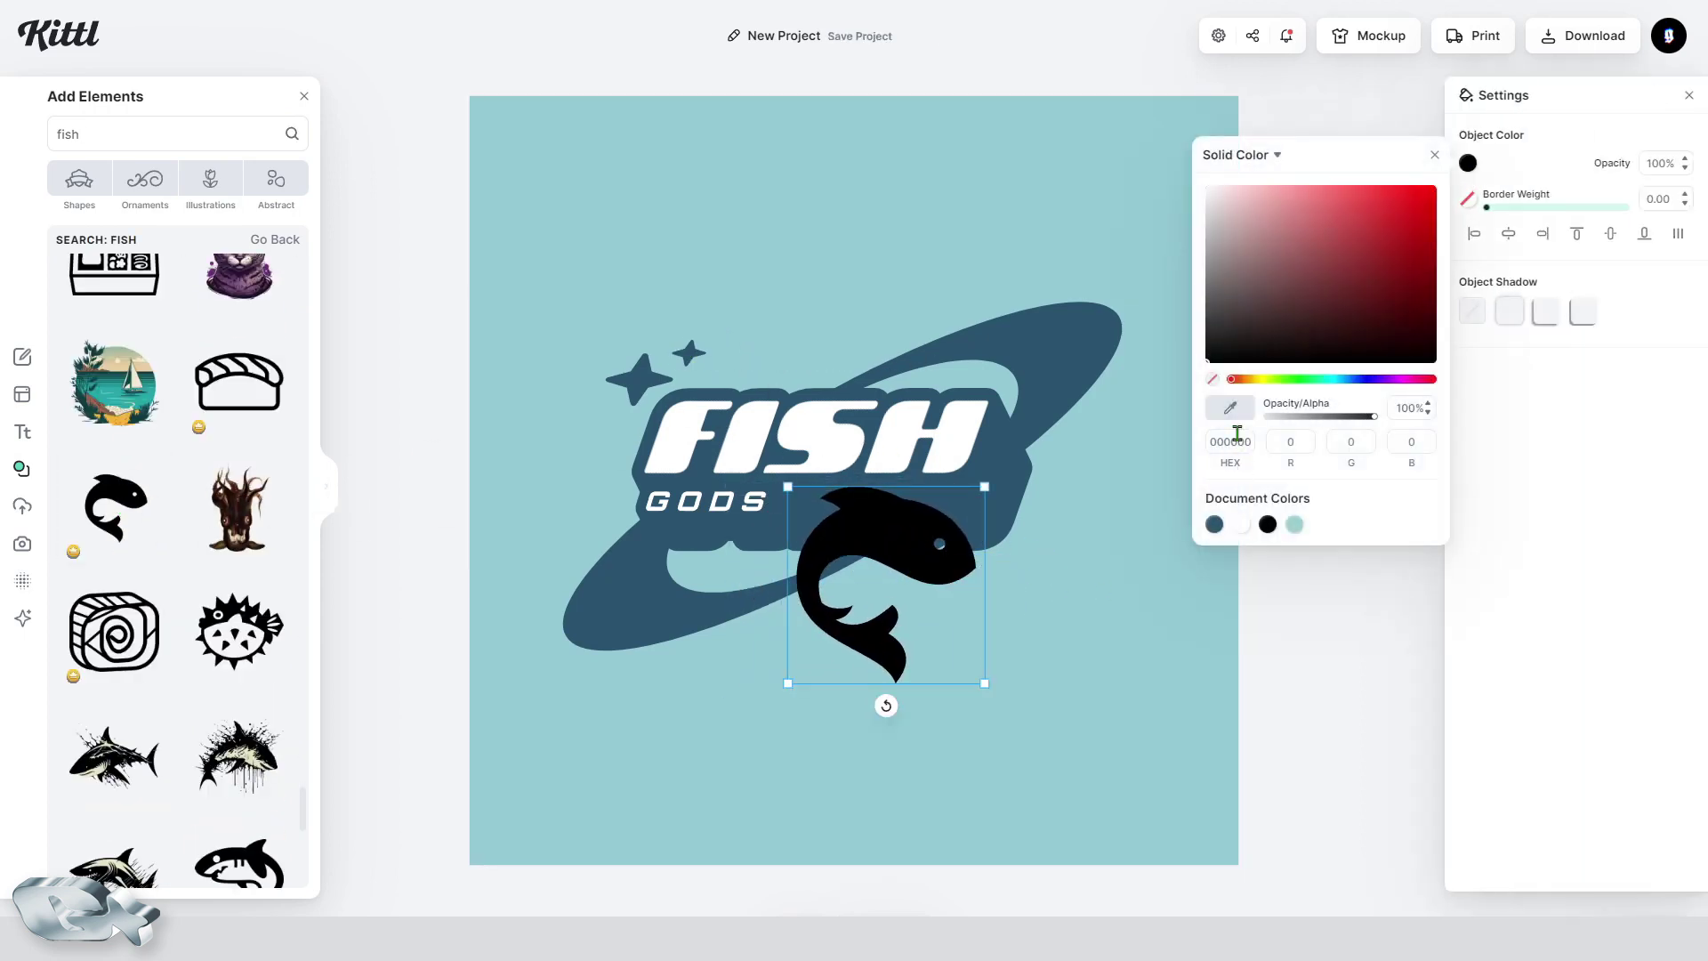
left_click(1231, 409)
left_click(1062, 500)
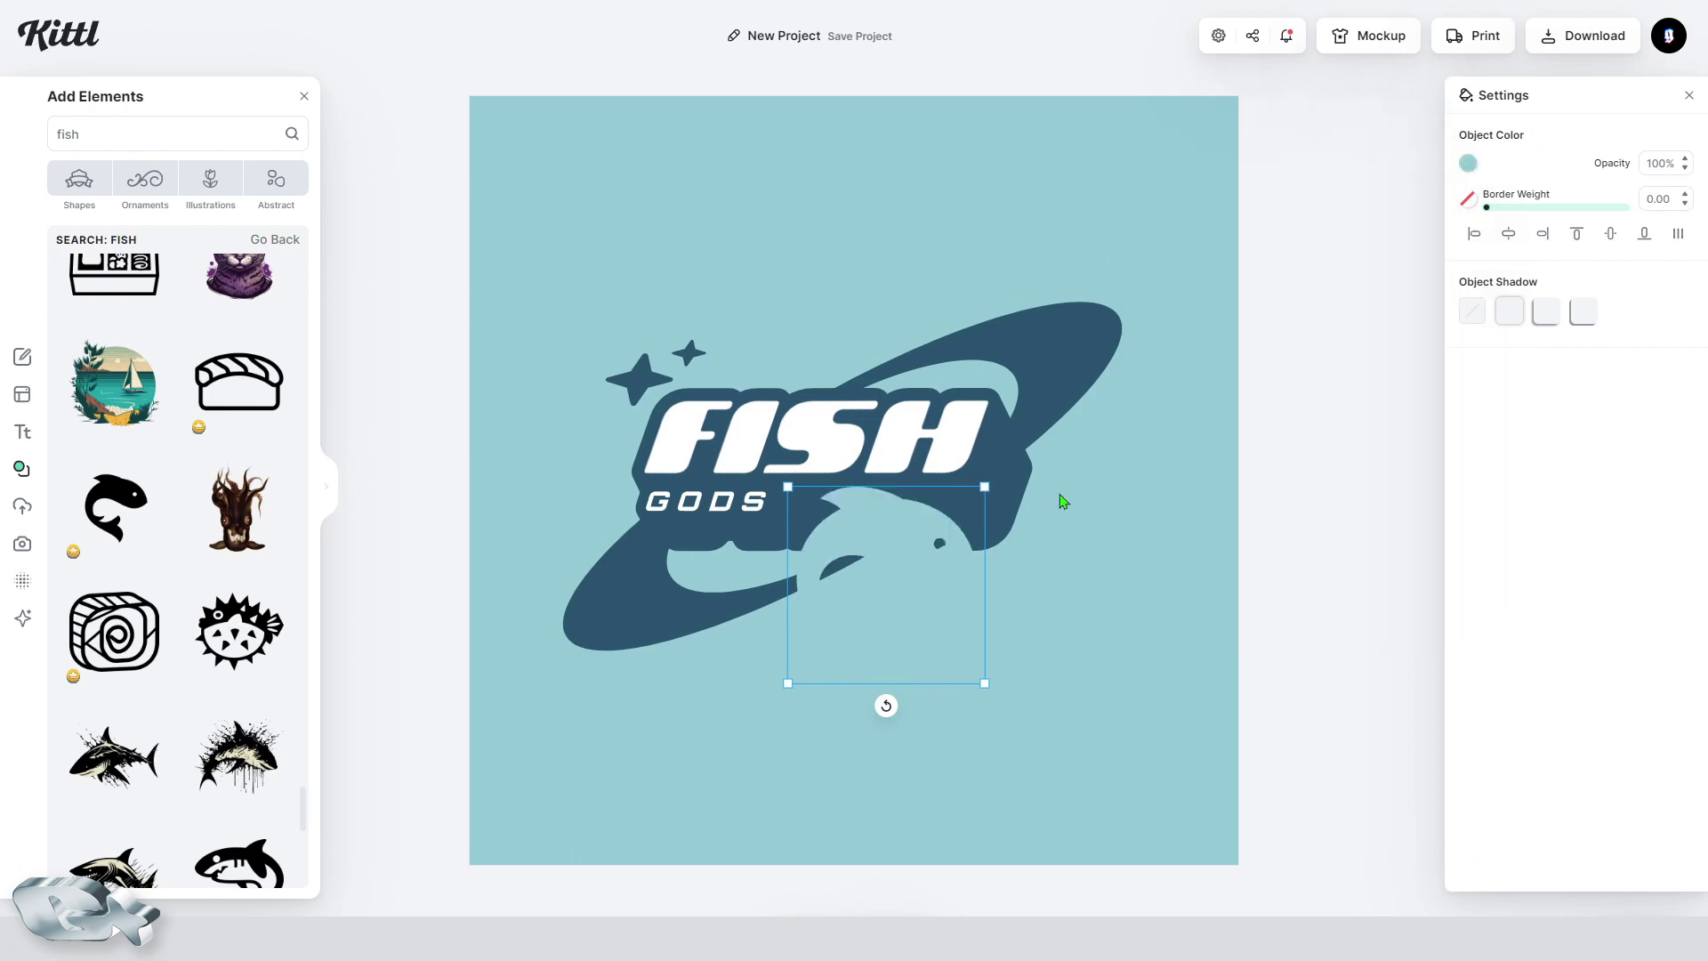
Step: Add a border with a weight of 27.60 around the fish in the dark blue sampled from the FISH lettering's backing
left_click(1525, 208)
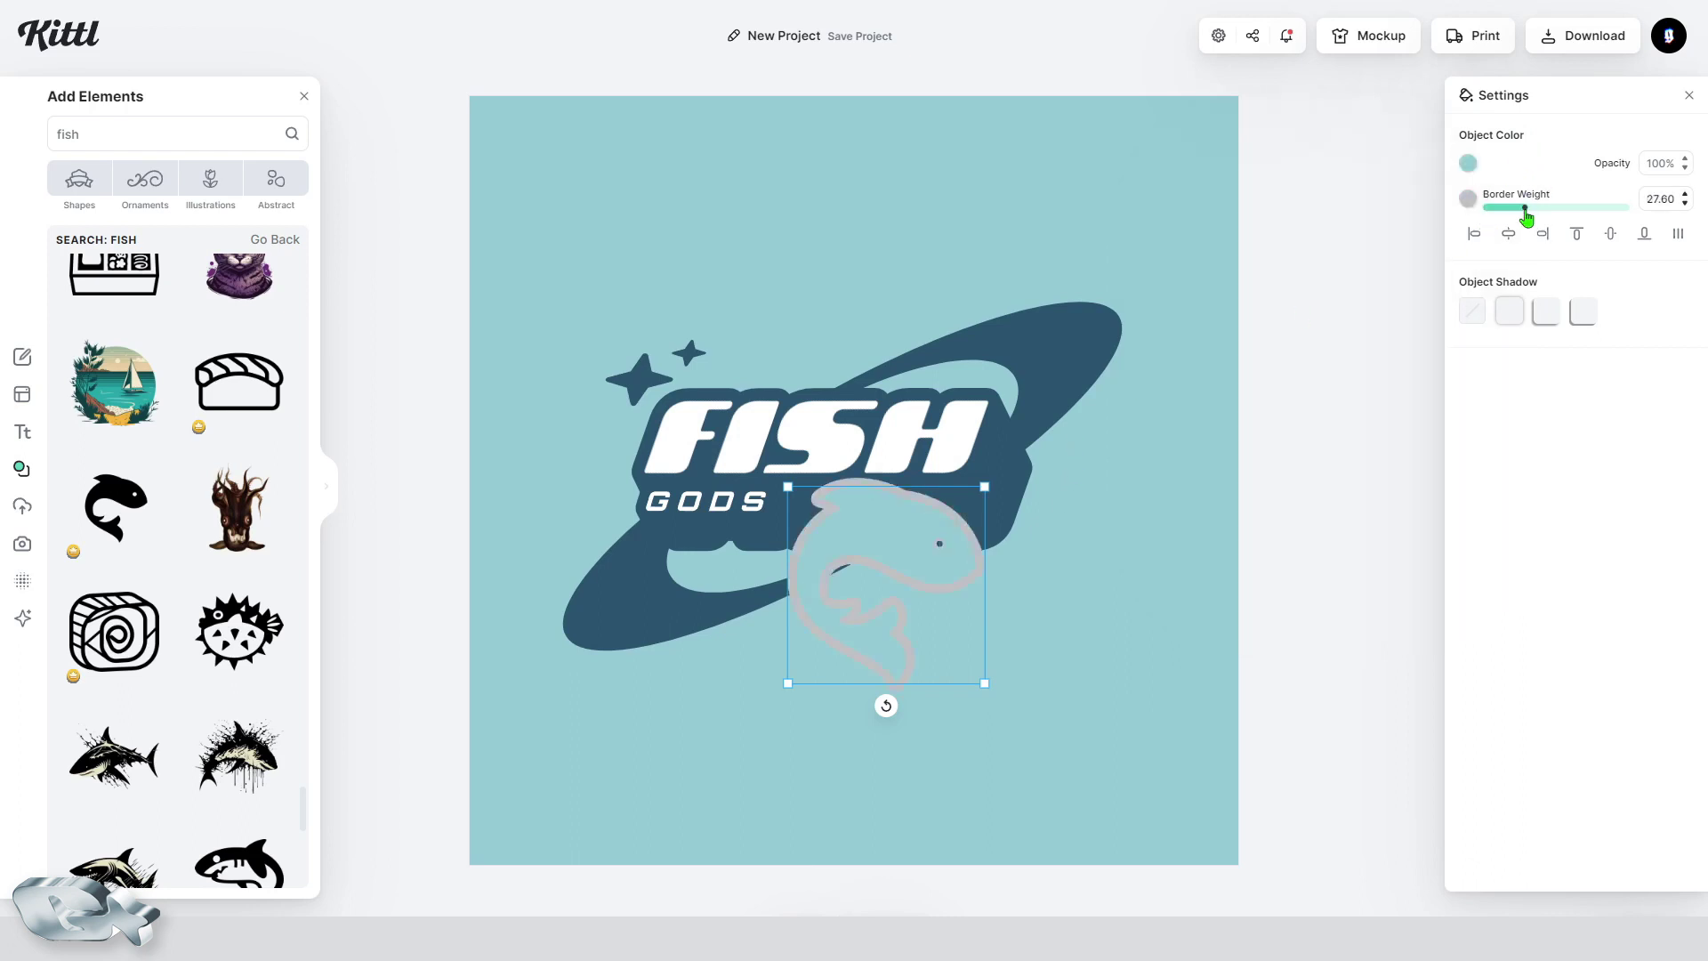
left_click(1469, 200)
left_click(1231, 442)
left_click(987, 448)
left_click(1004, 590)
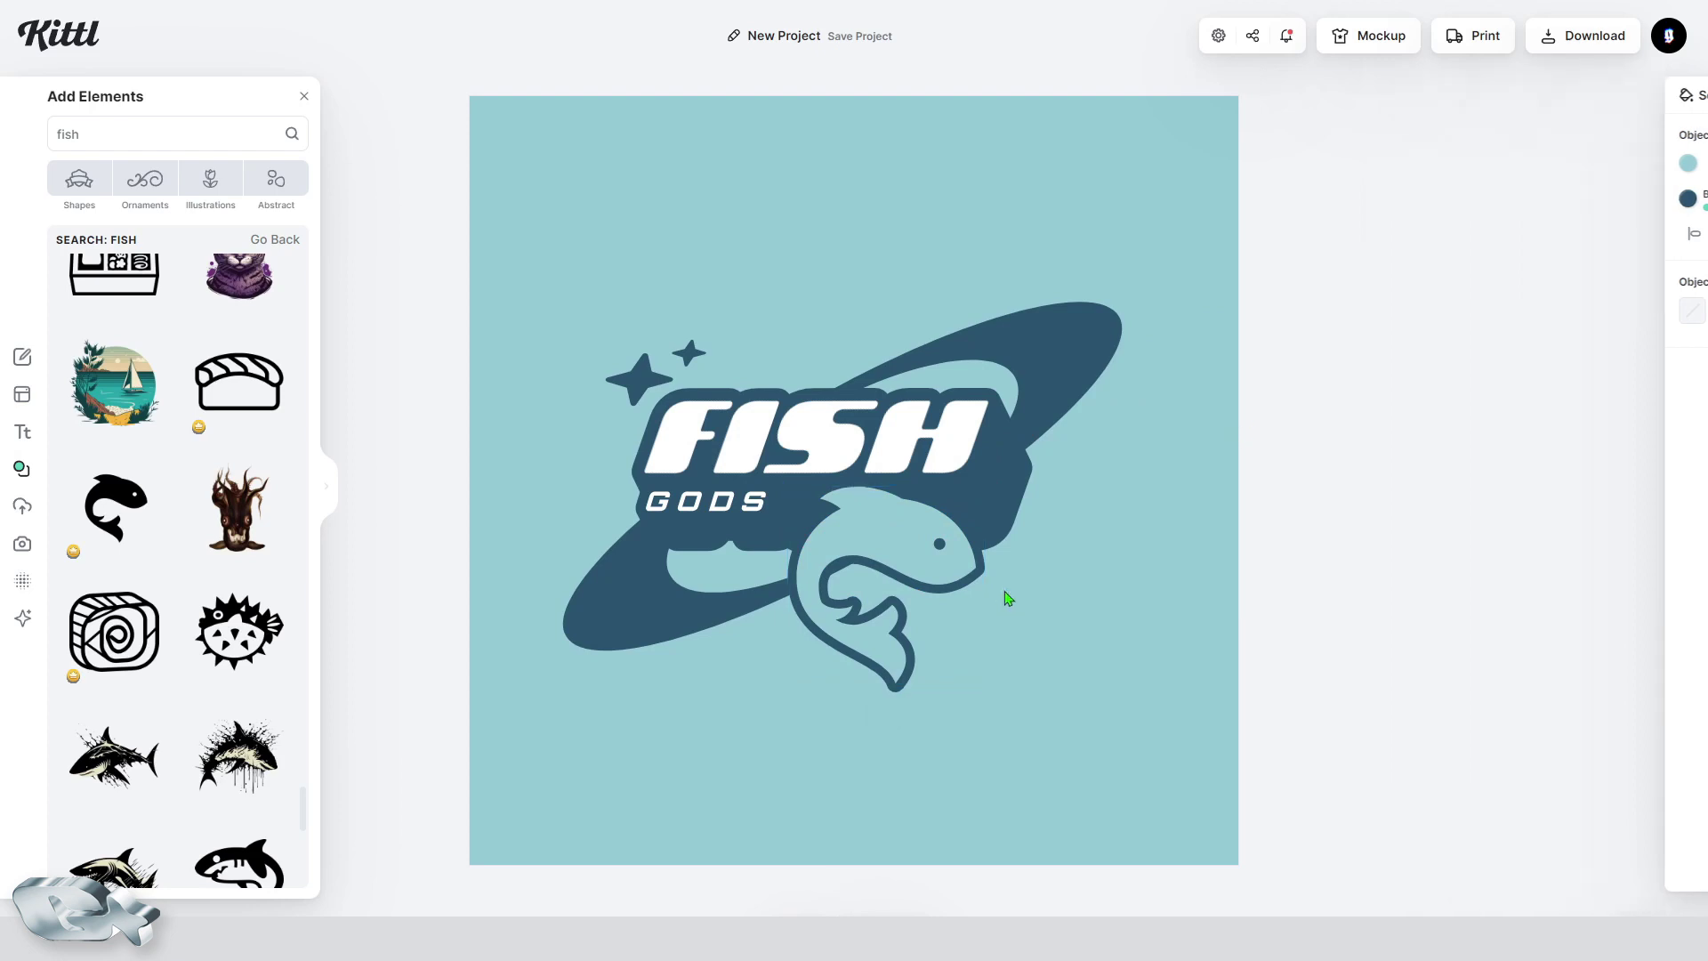
Step: Set the fish's border weight to 40.20 and stack pasted copies shifted slightly up and left to build a thick extruded outline
left_click(941, 531)
left_click_drag(1525, 208, 1540, 211)
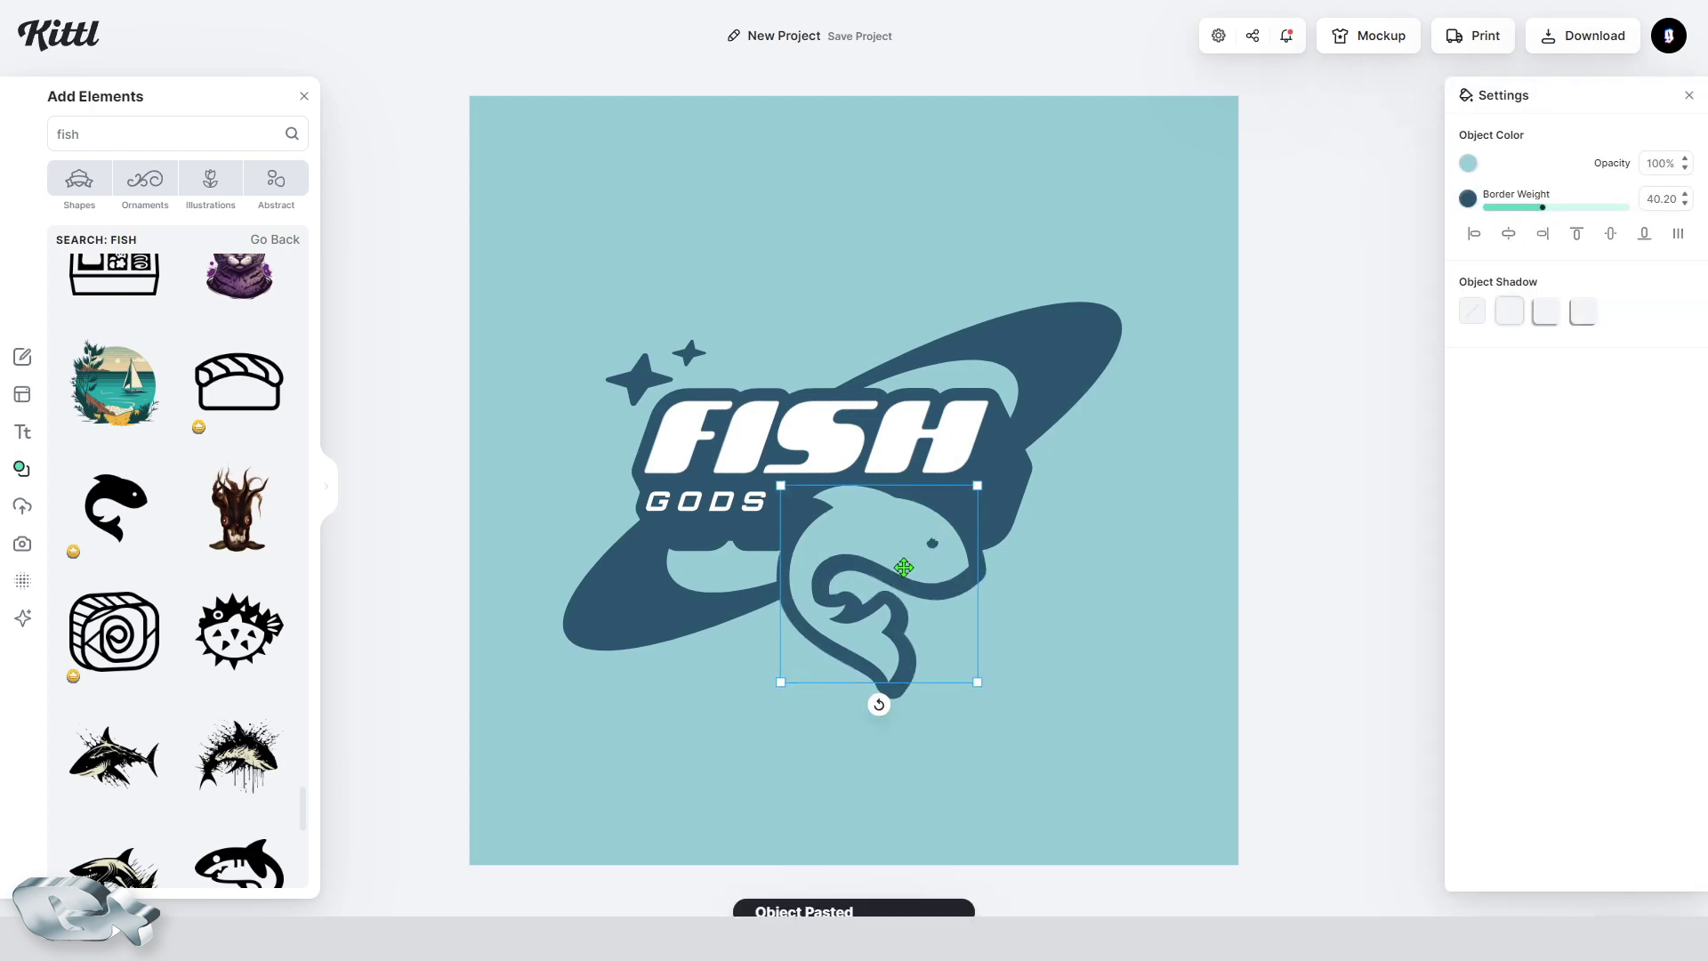
key("Escape")
key("ctrl+v")
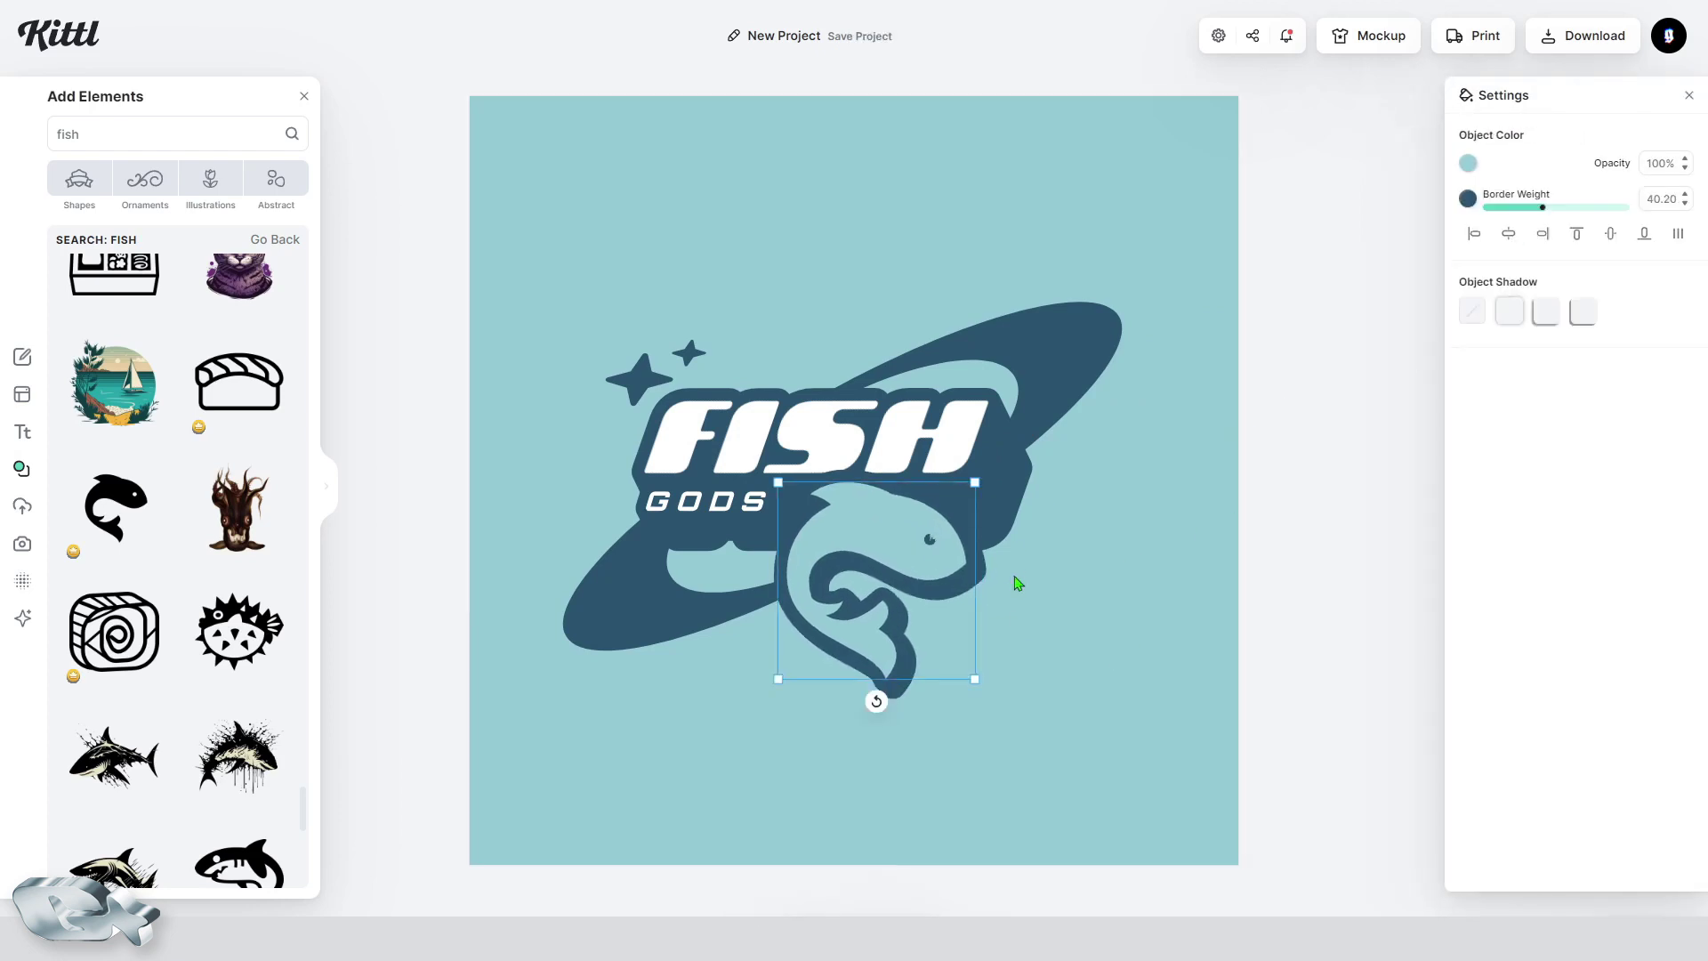
left_click(983, 585)
key("ctrl+v")
key("Left")
key("Left")
key("Left")
key("Left")
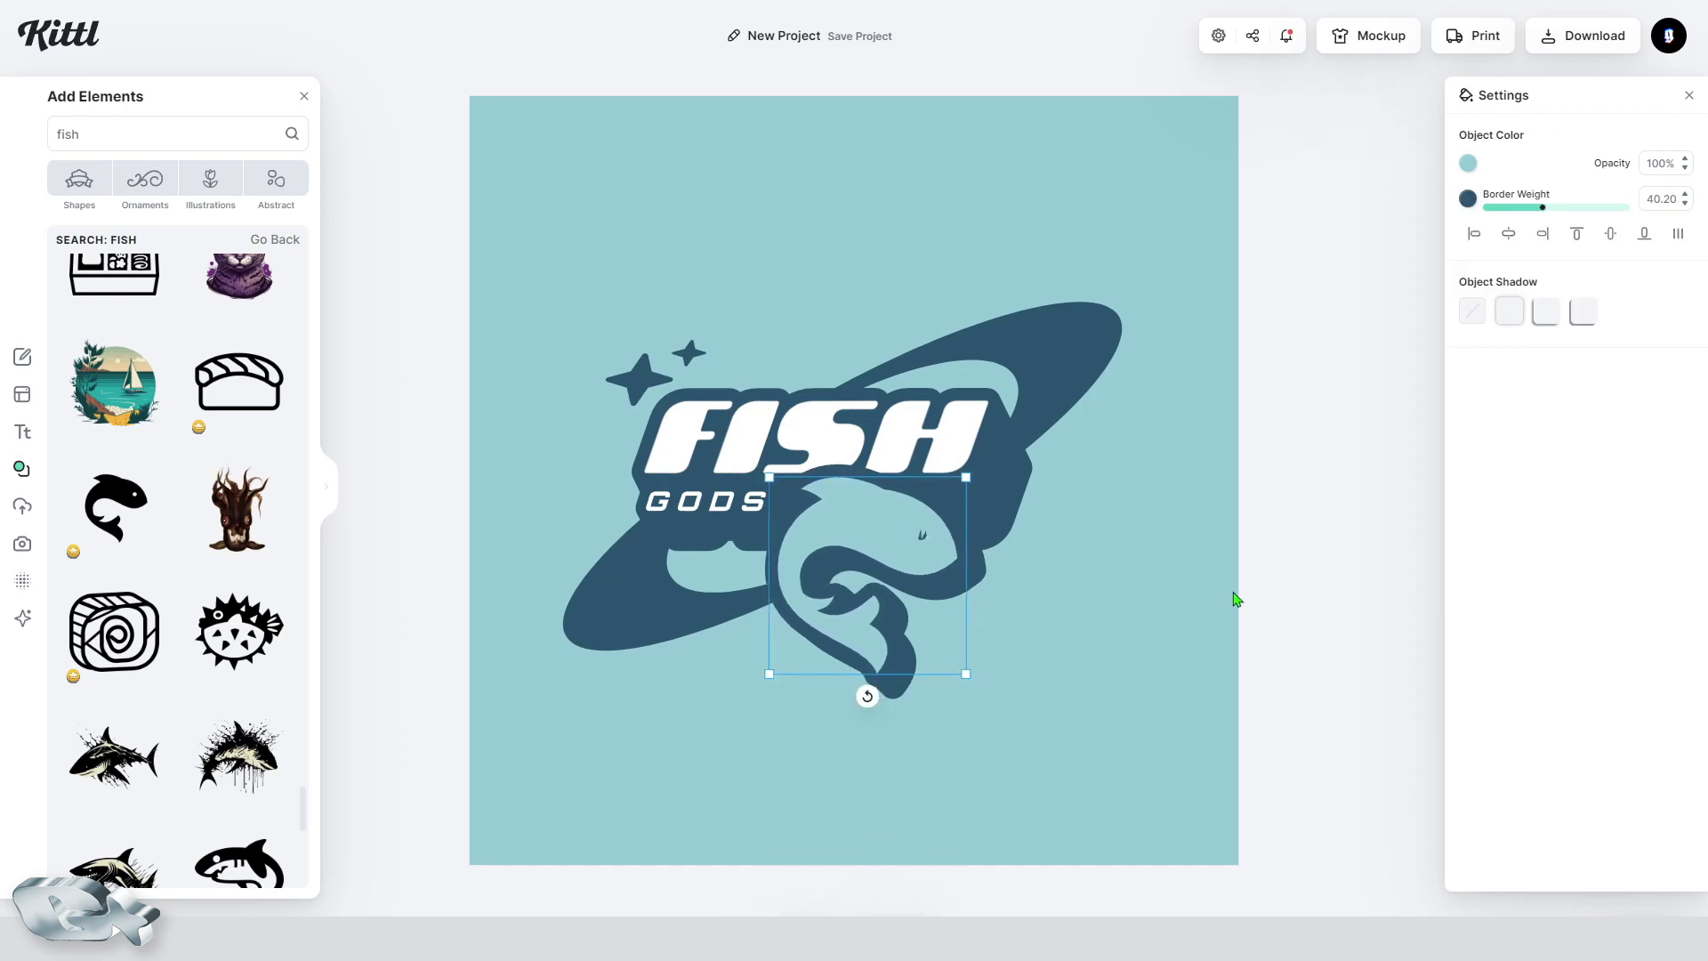
left_click(923, 554)
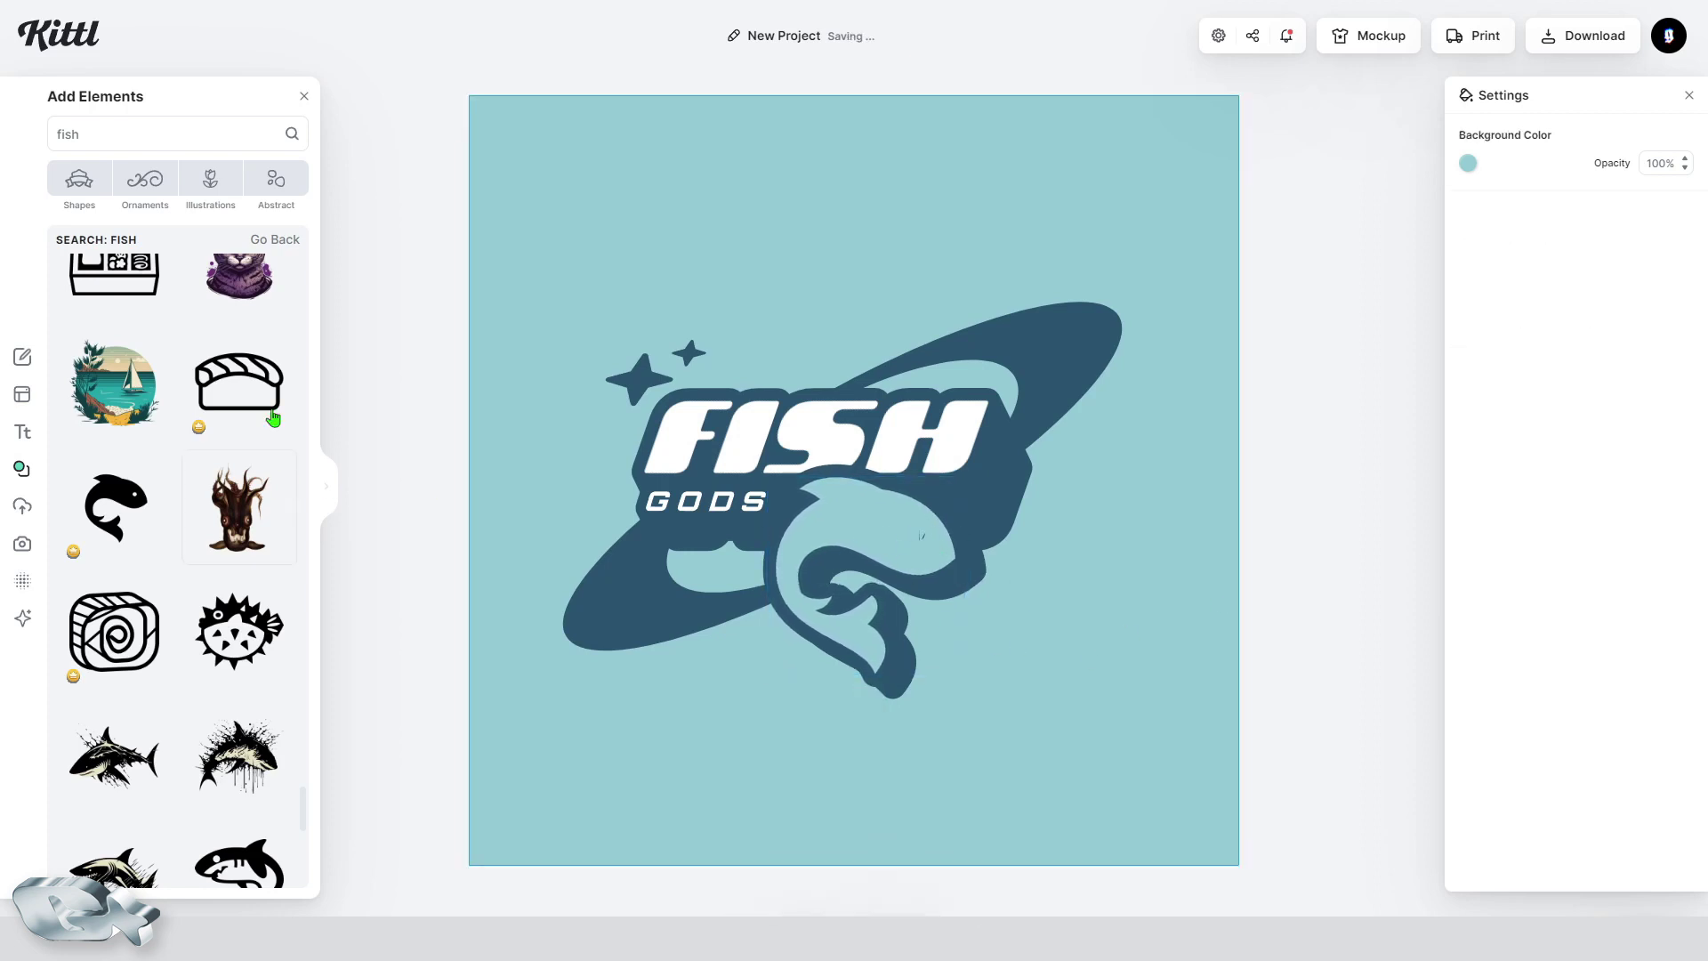
Step: Search the elements for "CIRCLE", add the solid circle and recolour it with the document's dark blue
left_click_drag(115, 134, 5, 137)
type("CIRCLE")
key("Return")
left_click(250, 442)
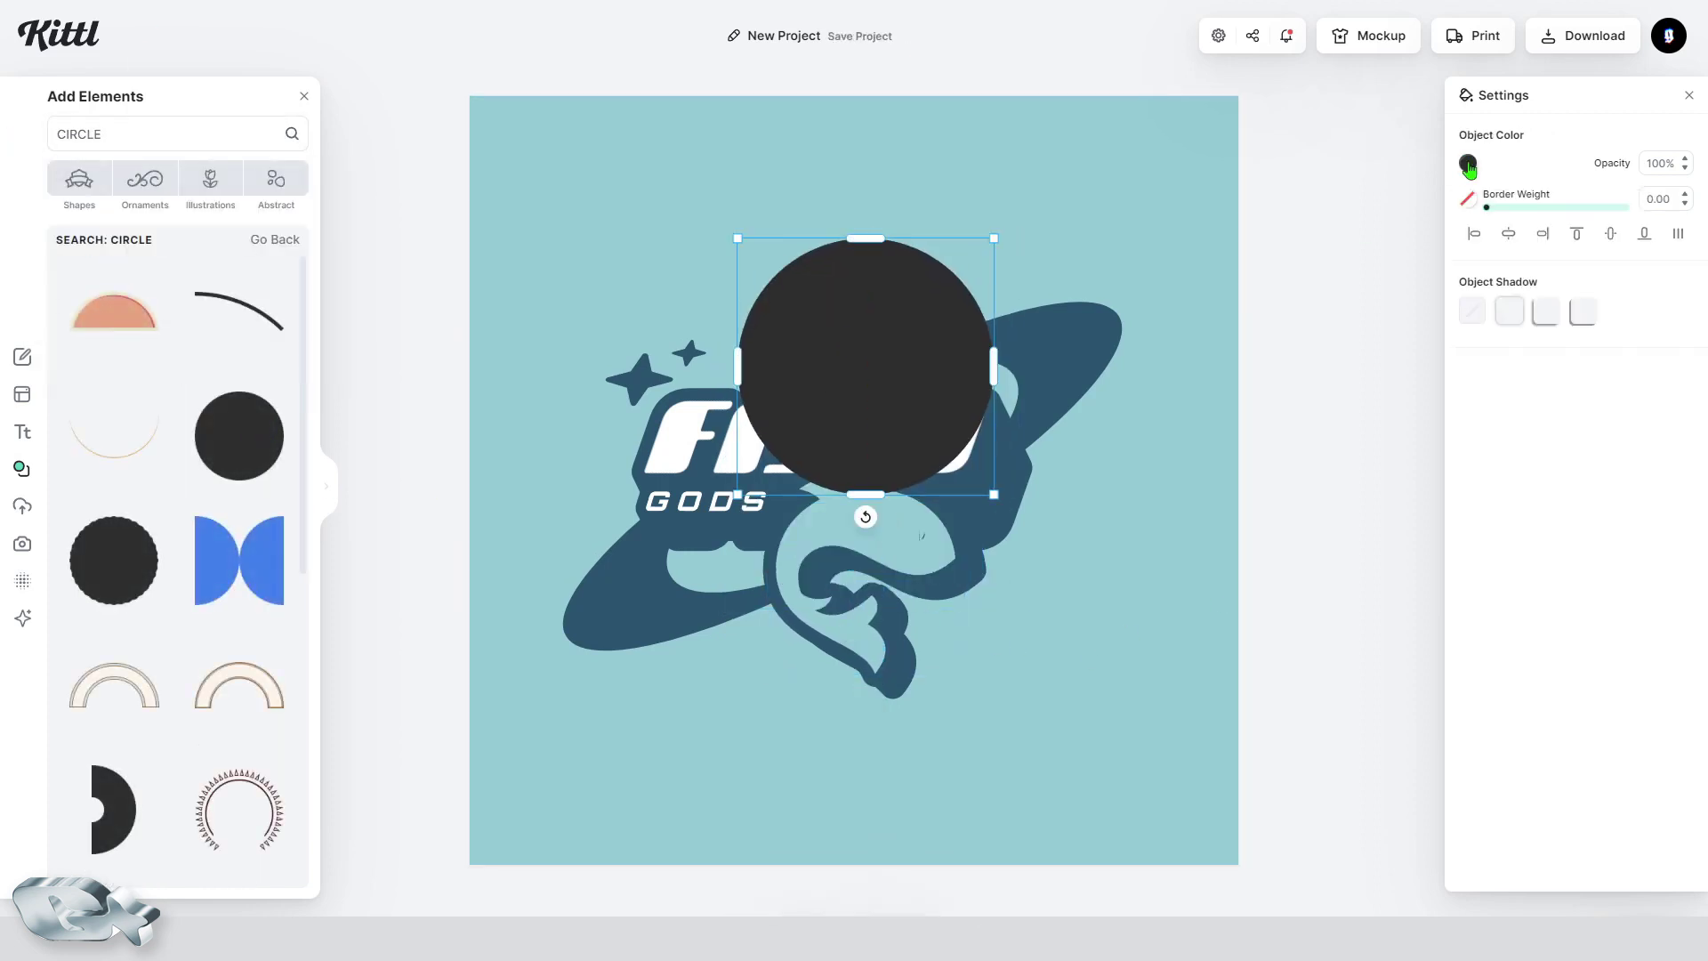
left_click(1468, 165)
left_click(1215, 523)
Step: Shrink the dark blue circle to a small dot and position it on the fish's head as its eye
left_click_drag(994, 238, 803, 430)
left_click_drag(770, 462, 867, 603)
key("ctrl+plus")
key("ctrl+plus")
key("ctrl+plus")
left_click_drag(1042, 539, 908, 671)
left_click_drag(885, 692, 1018, 633)
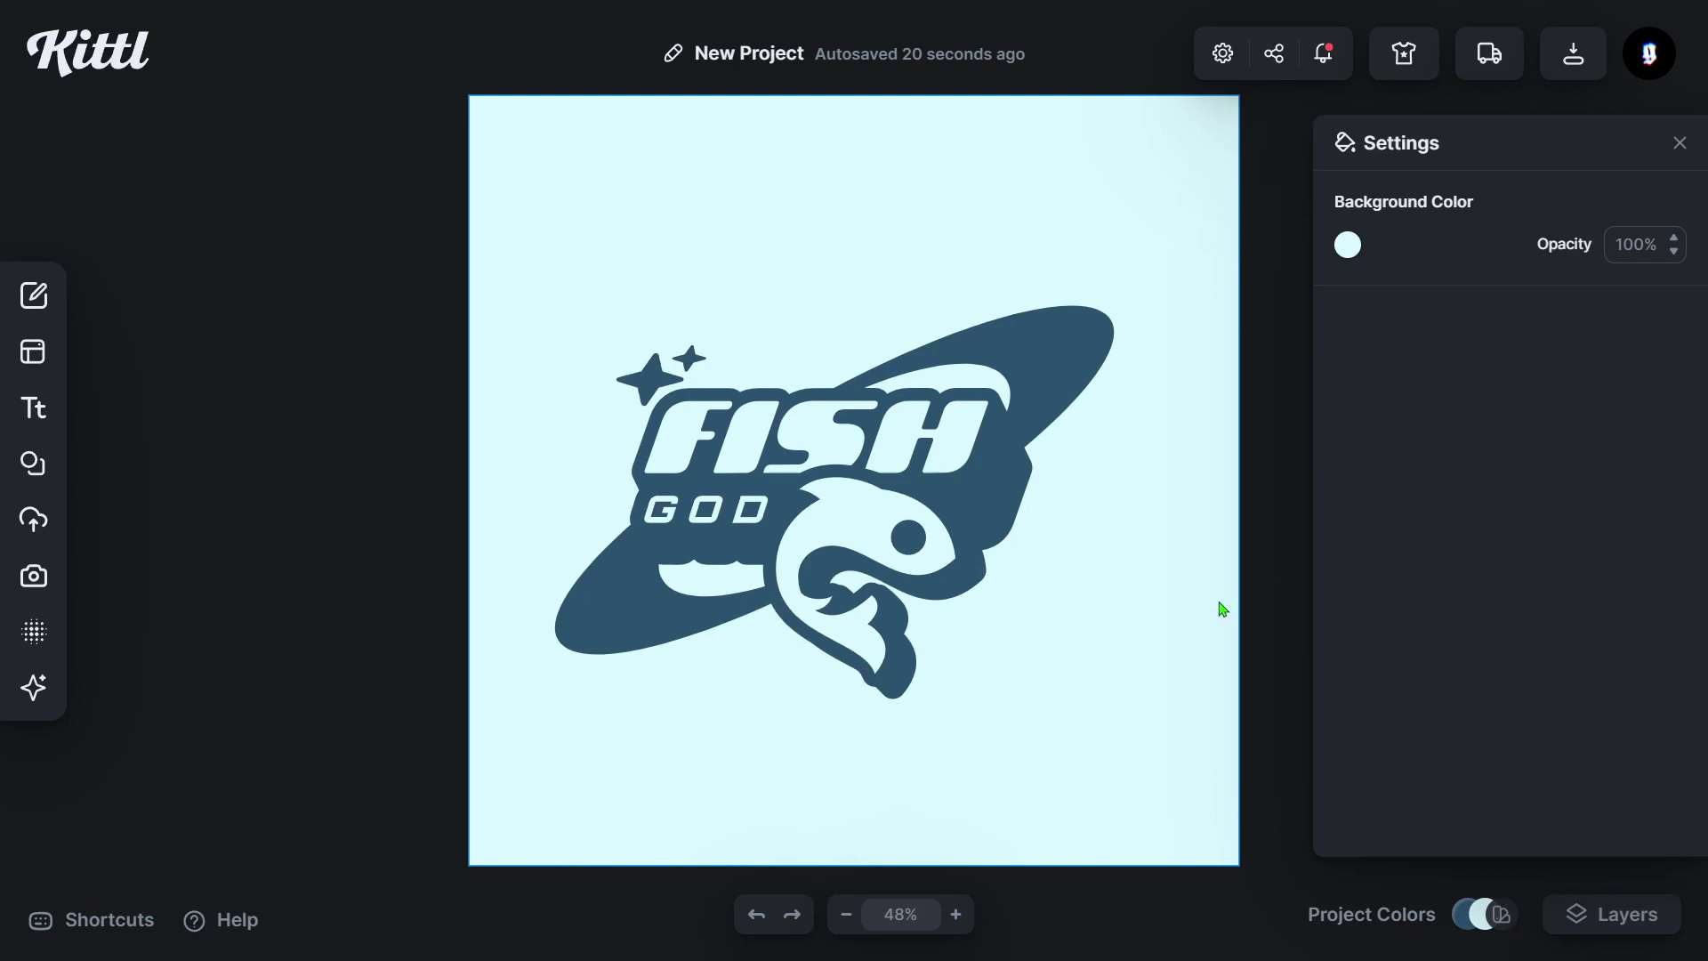
Step: Set the background opacity to 0% and turn on Optimize Quality in the download options
left_click(1630, 242)
left_click(1630, 241)
left_click_drag(1659, 248, 1494, 270)
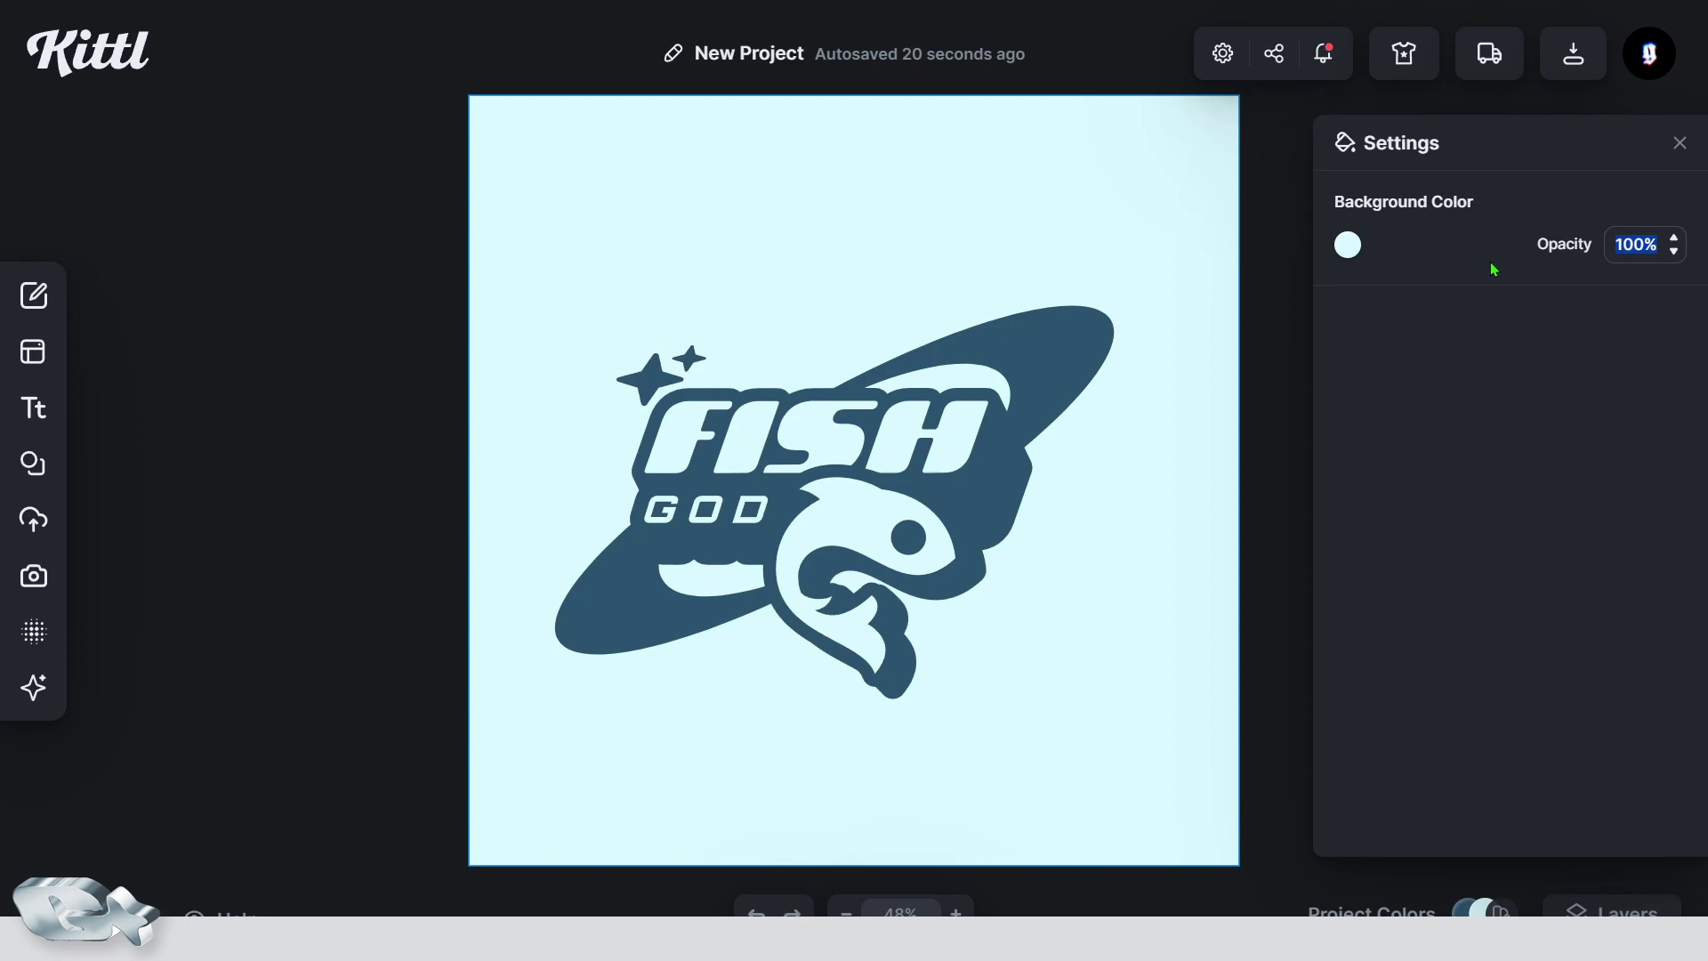
type("0")
key("Return")
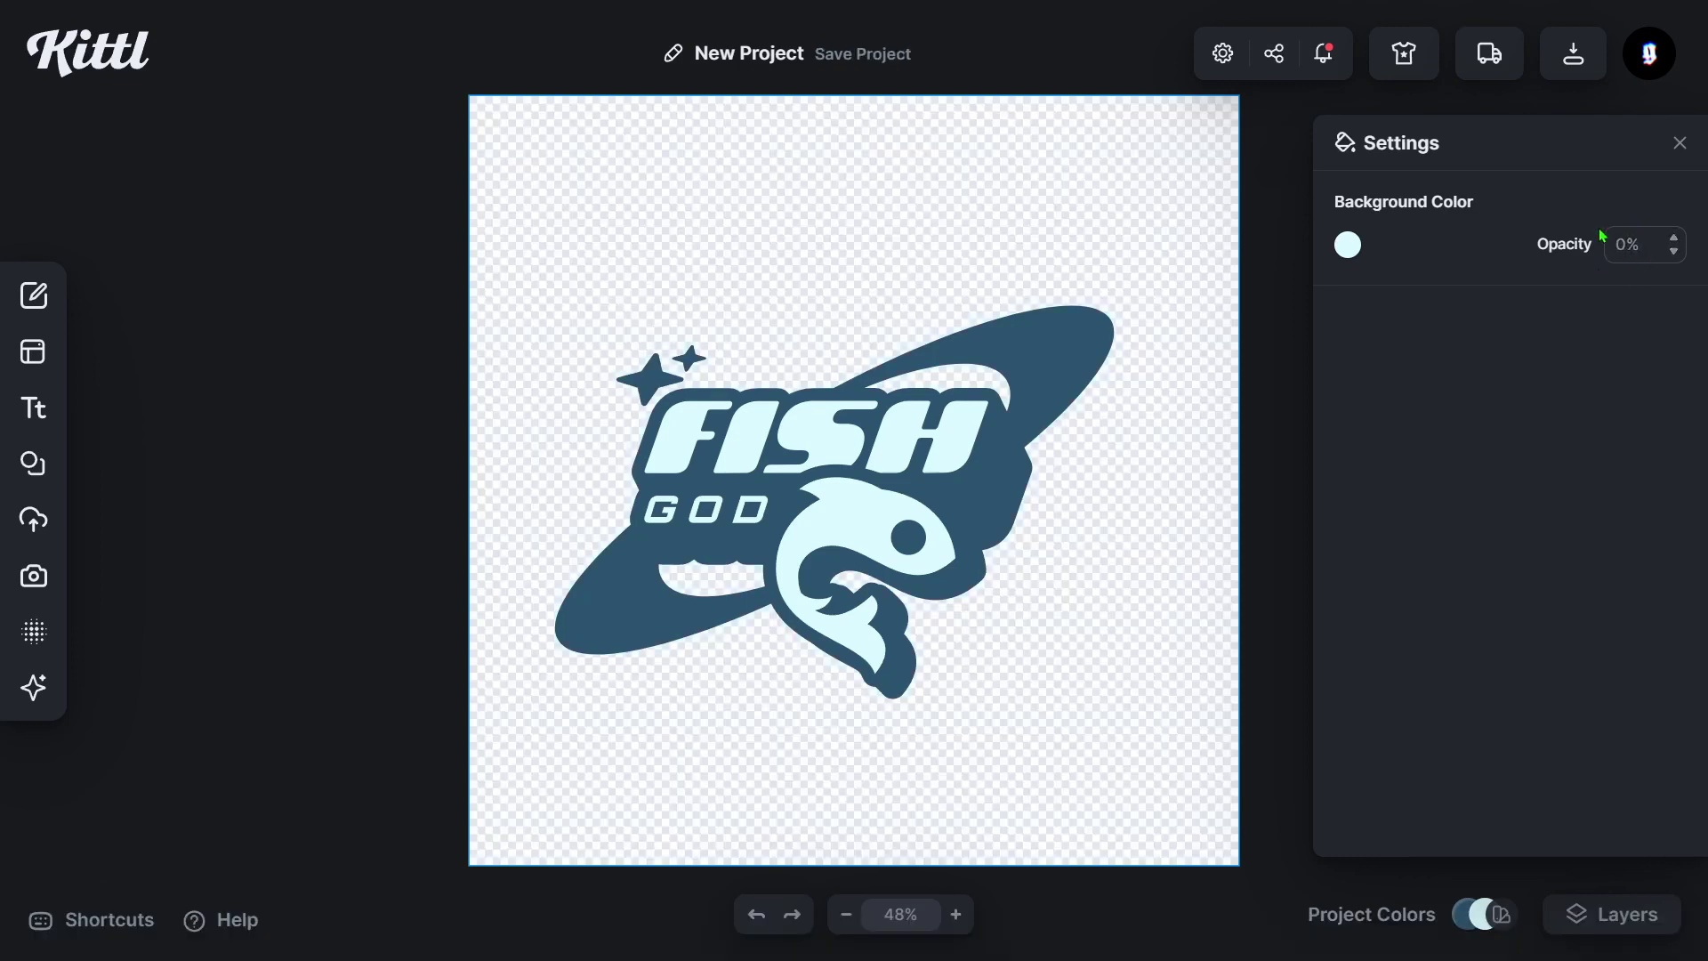
left_click(1555, 71)
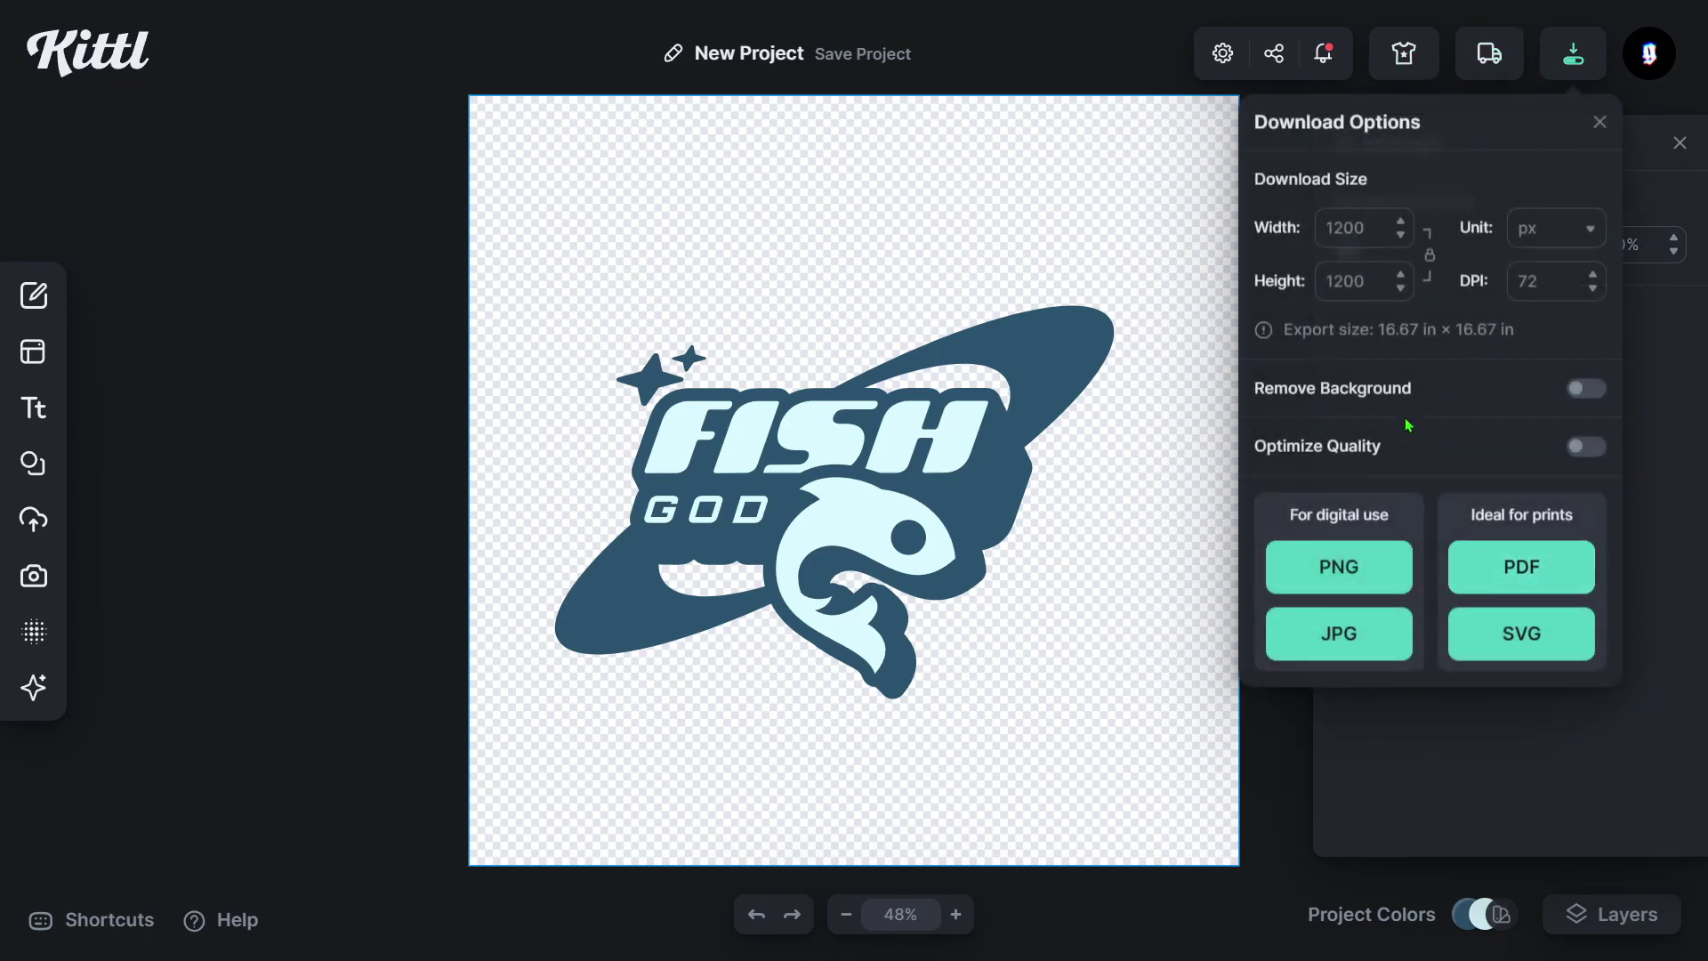
left_click(1599, 449)
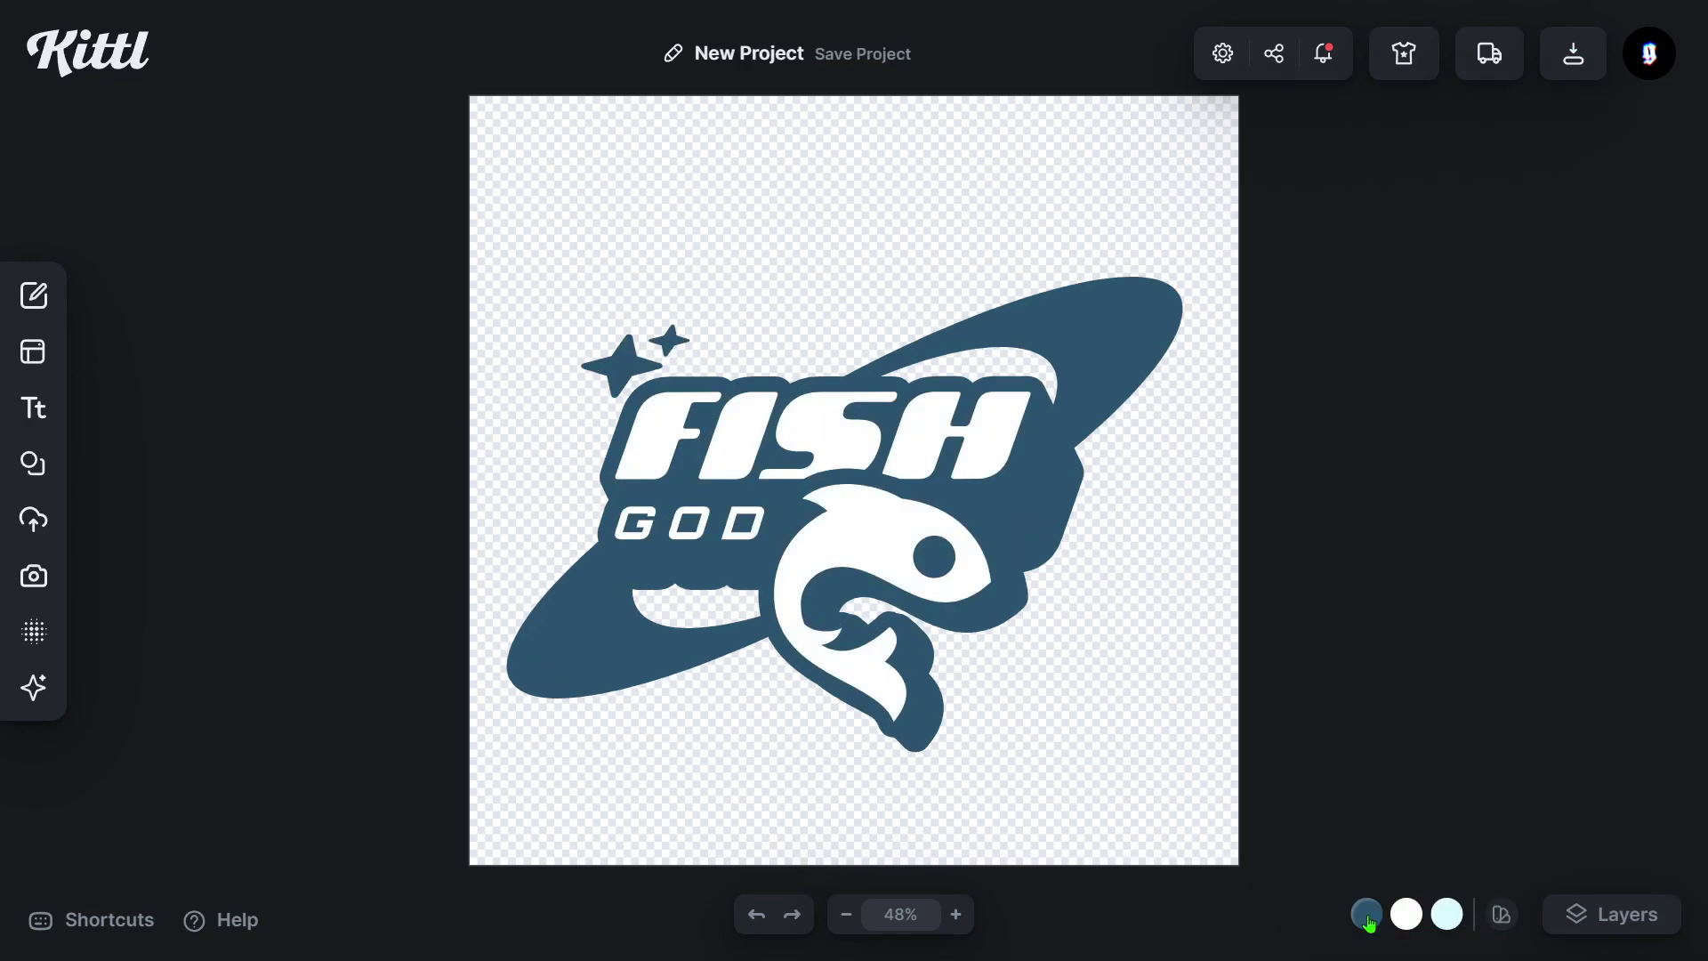
Step: Adjust the logo's dark blue through the project colors
left_click(1367, 913)
mouse_move(1292, 743)
left_mouse_down()
mouse_move(1236, 669)
mouse_move(1106, 679)
mouse_move(1112, 665)
left_mouse_up()
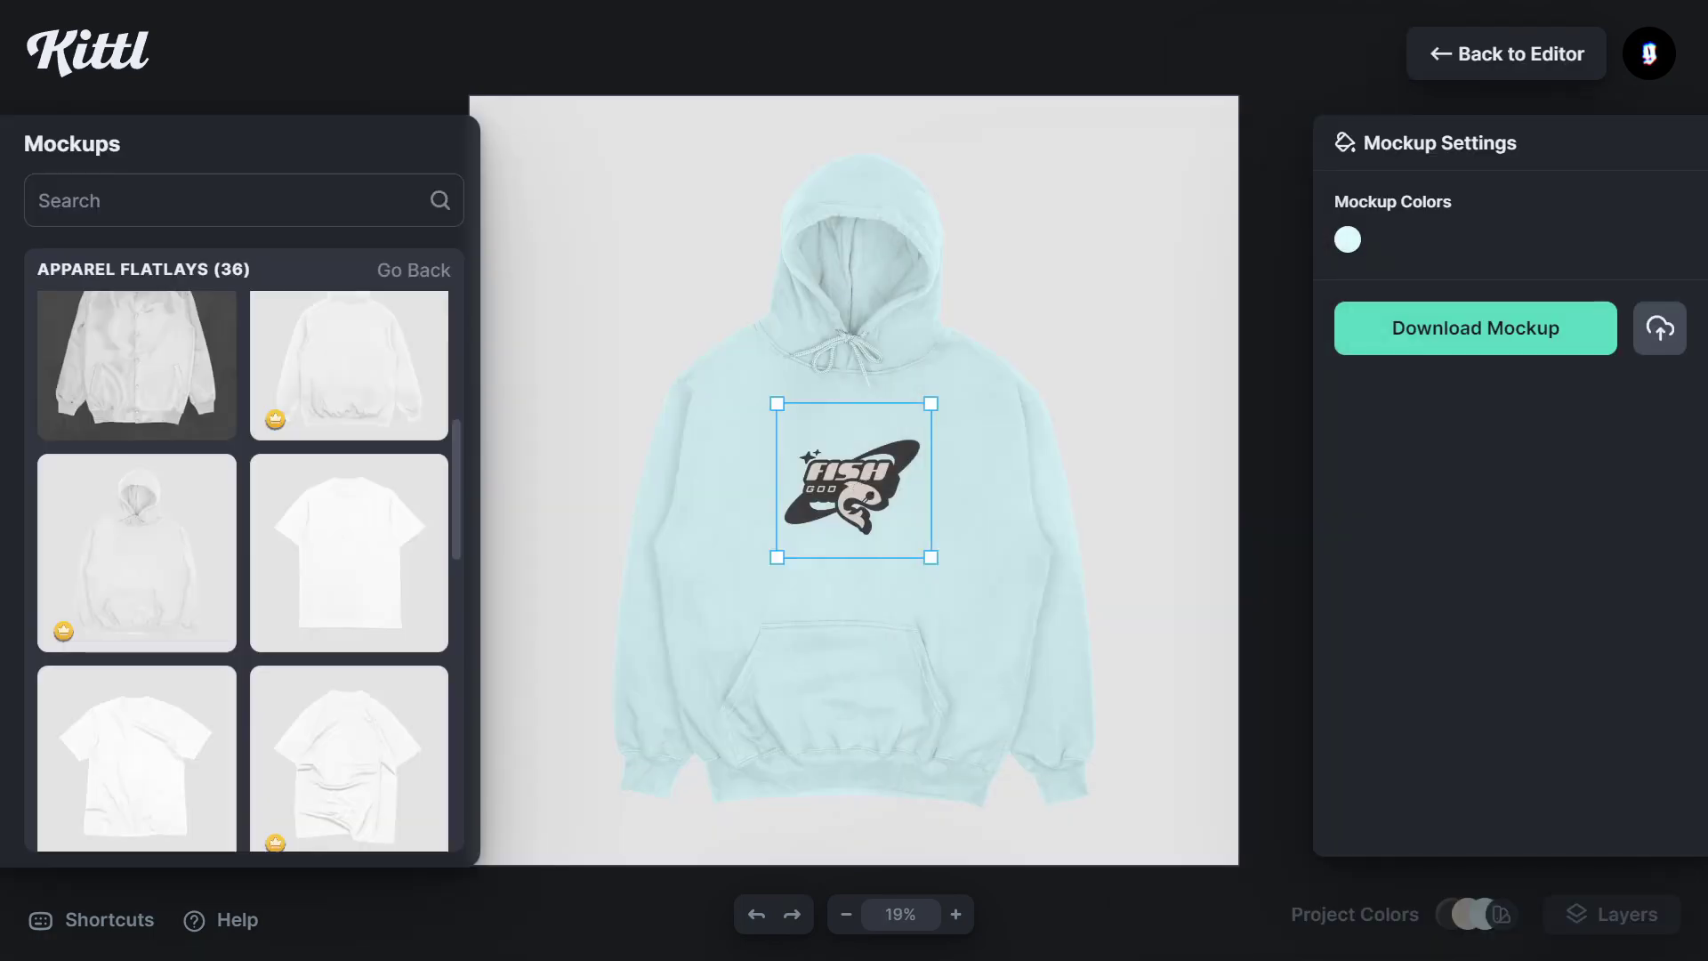
Step: Enlarge the FISH GOD design on the hoodie mockup, and enlarge and reposition it on the following mockup
left_click_drag(934, 412, 964, 382)
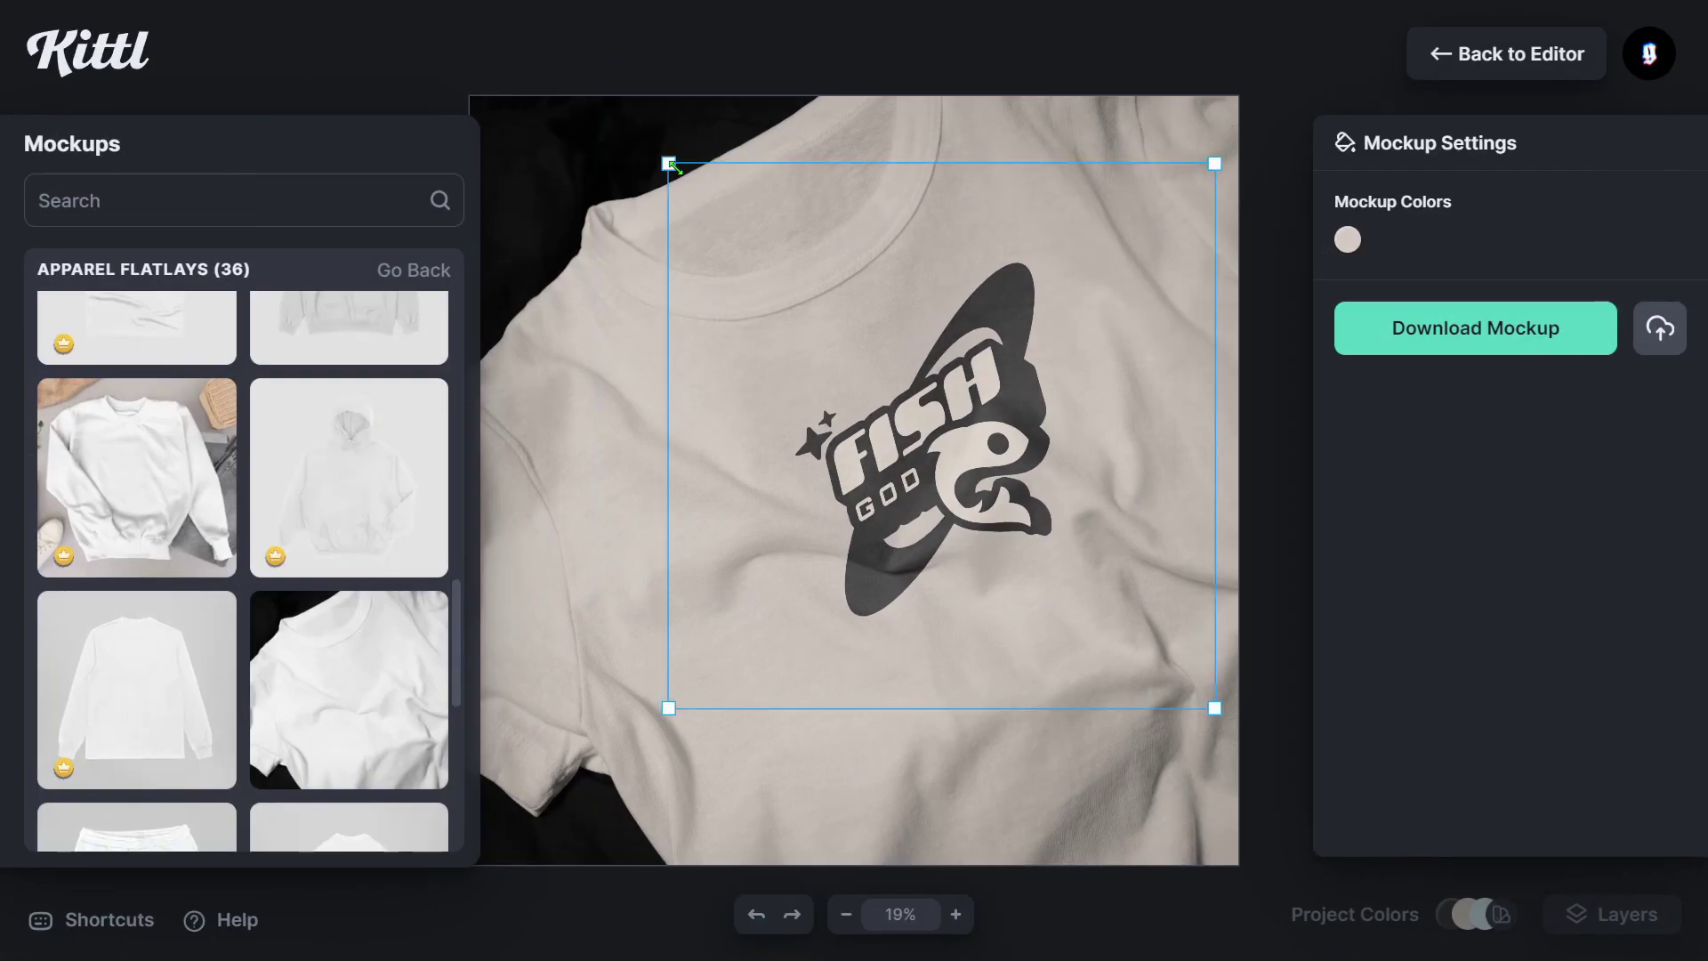
left_click_drag(673, 166, 523, 108)
left_click_drag(896, 320, 932, 438)
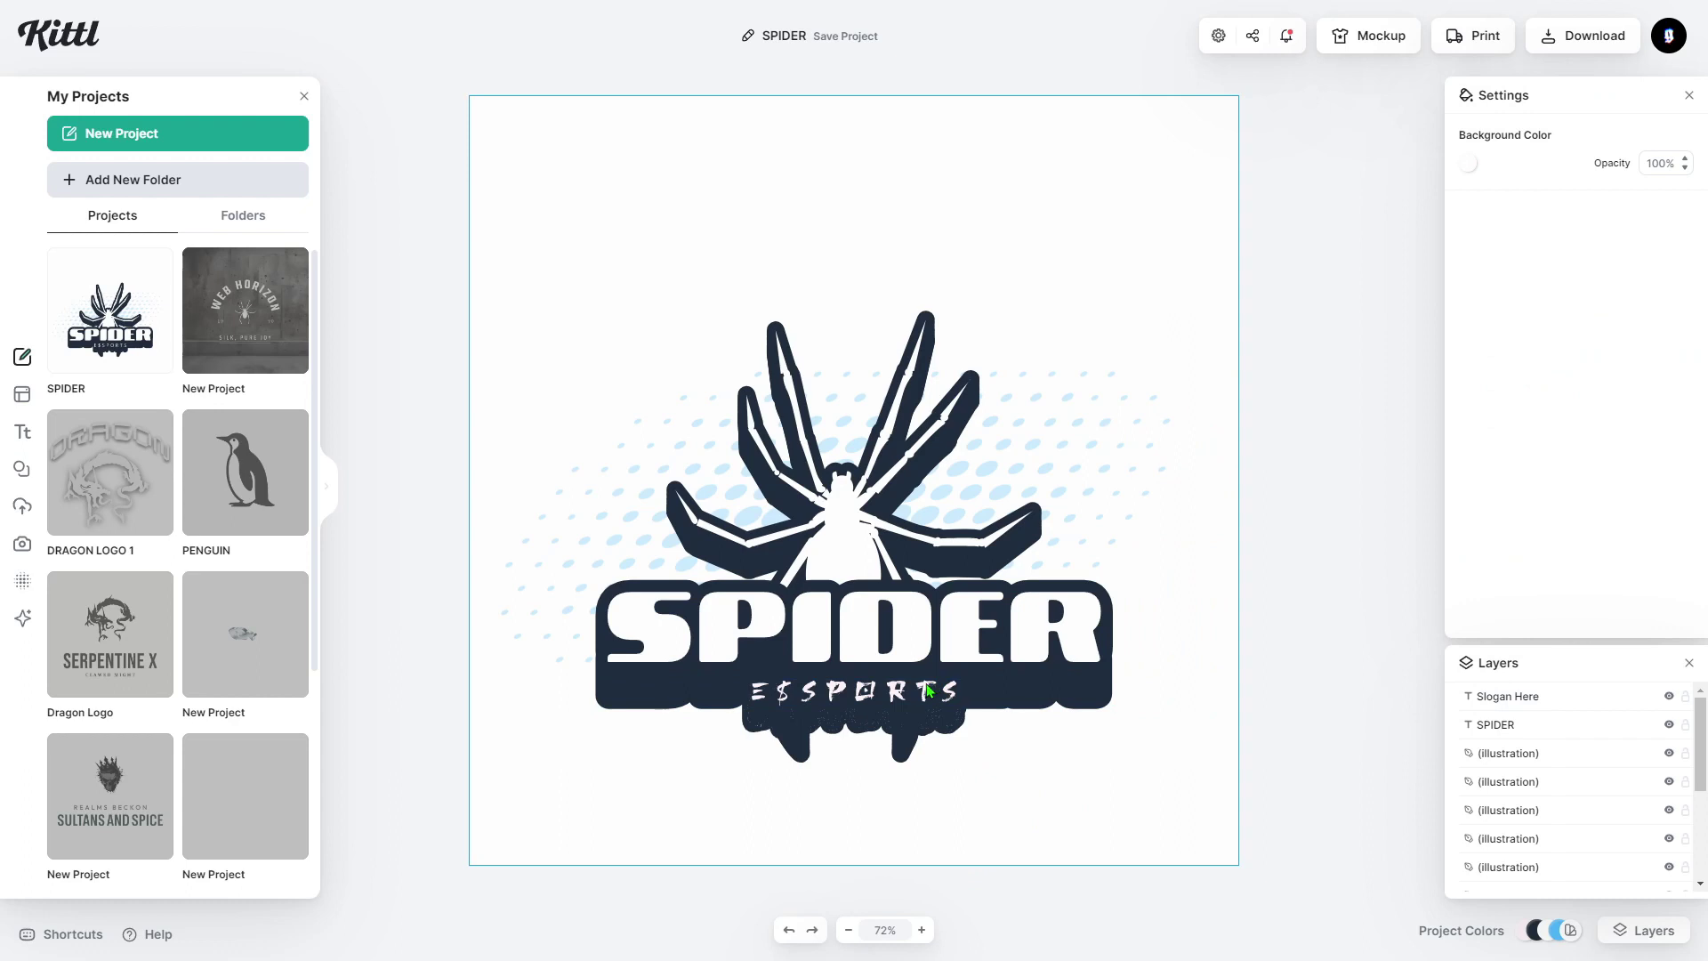
Step: Nudge the ESPORTS tagline slightly left beneath the SPIDER lettering in the SPIDER project
left_click_drag(912, 699, 903, 696)
left_click(876, 861)
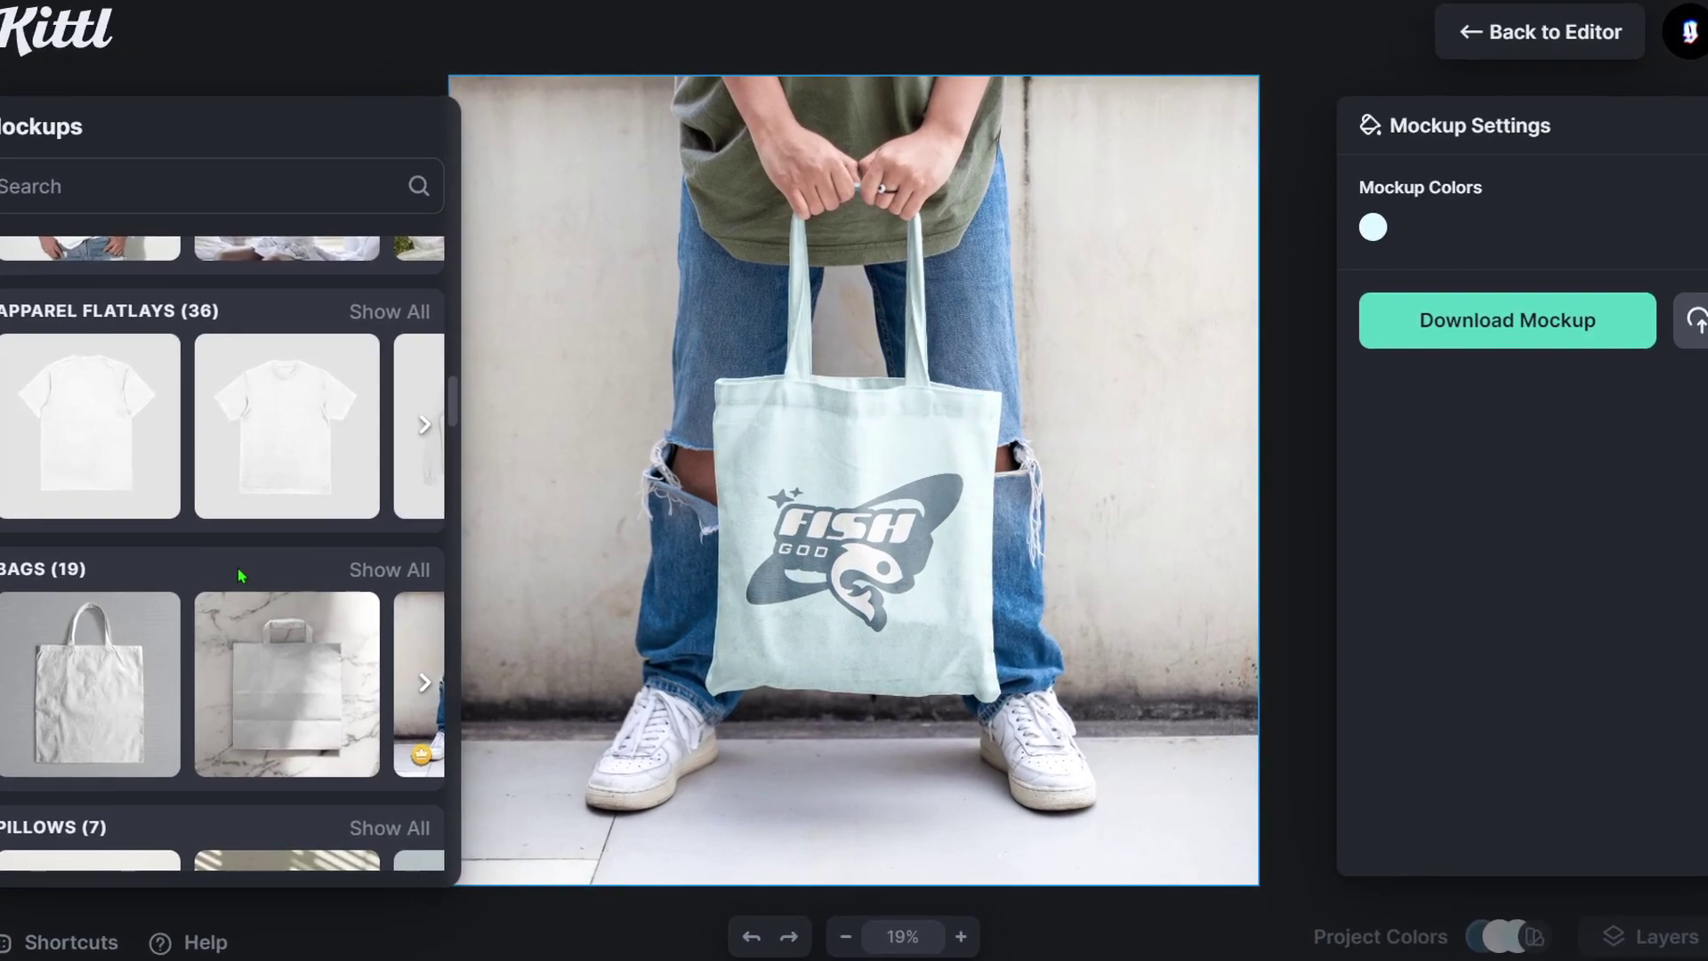
Step: Browse more bag mockups and raise the FISH GOD design slightly on the chest of the white sweatshirt mockup
left_click(427, 681)
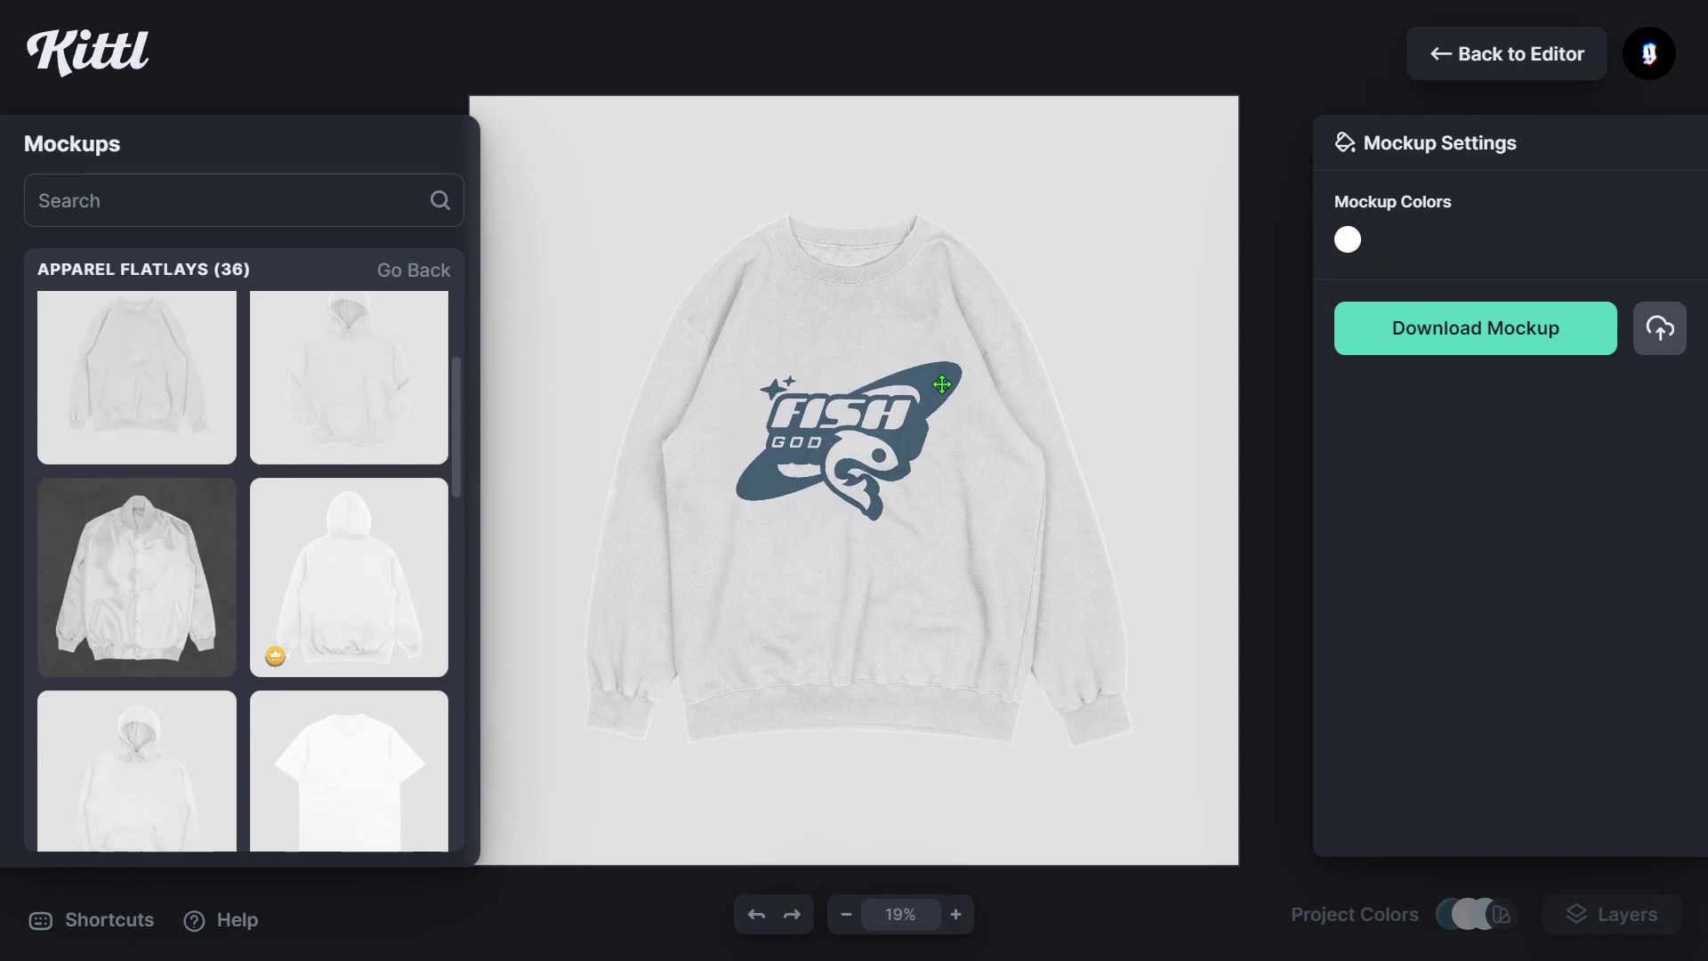
left_click_drag(942, 385, 962, 347)
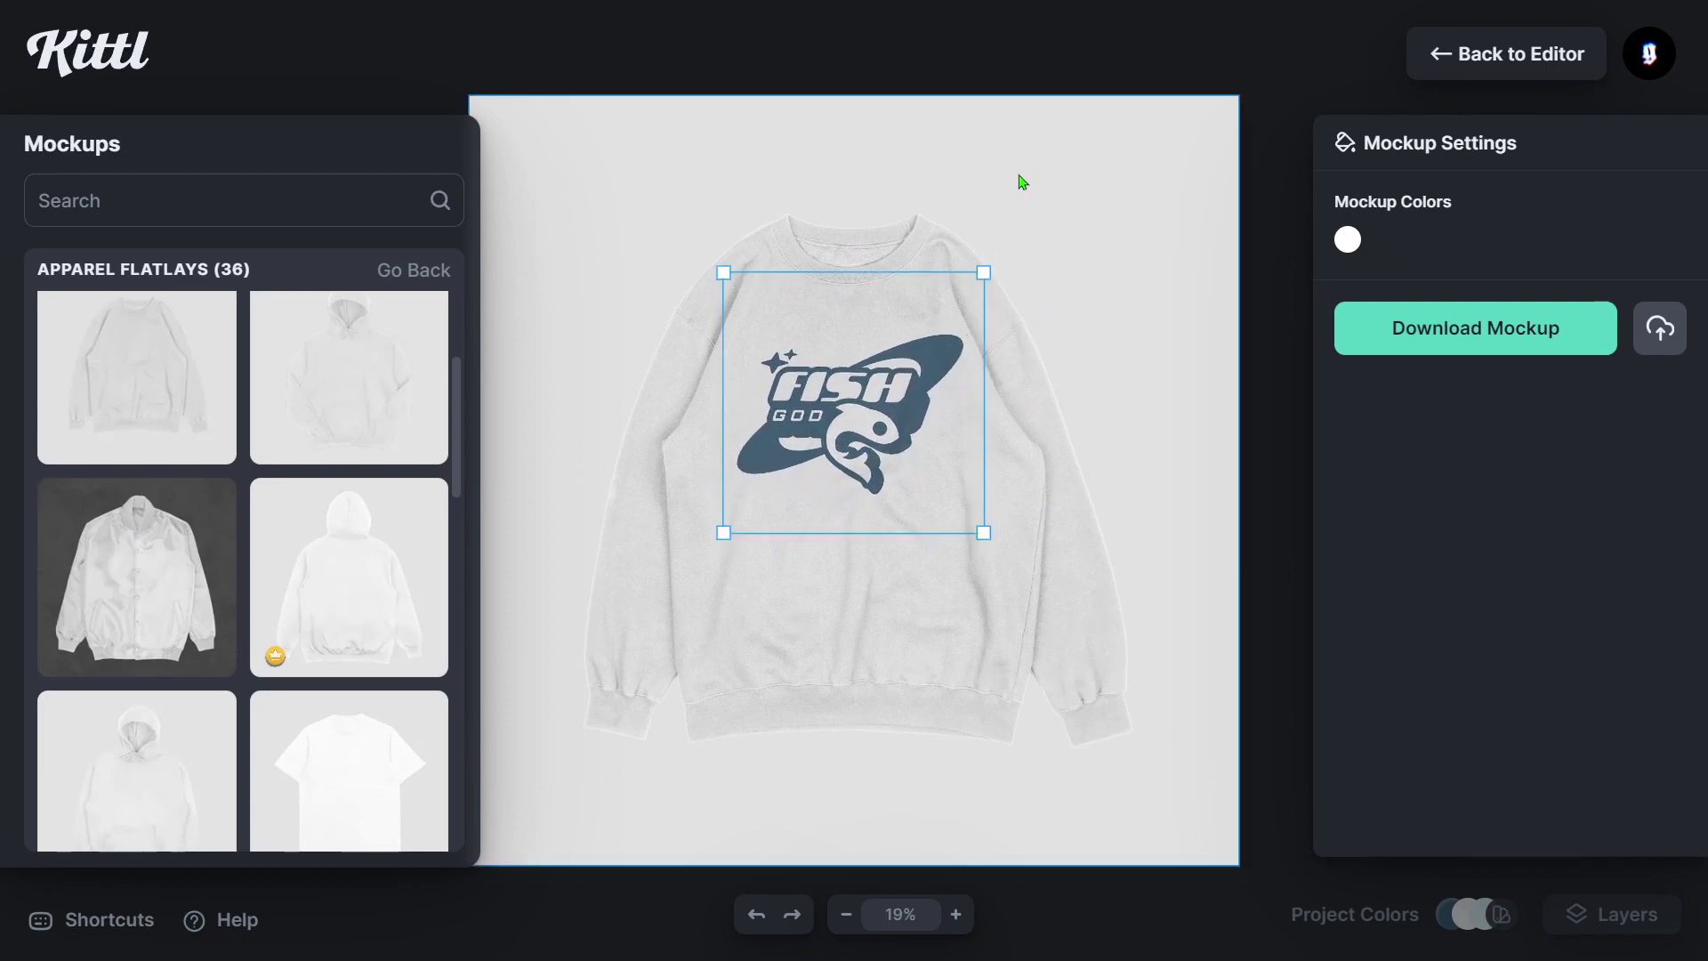
left_click(1021, 177)
left_click(943, 348)
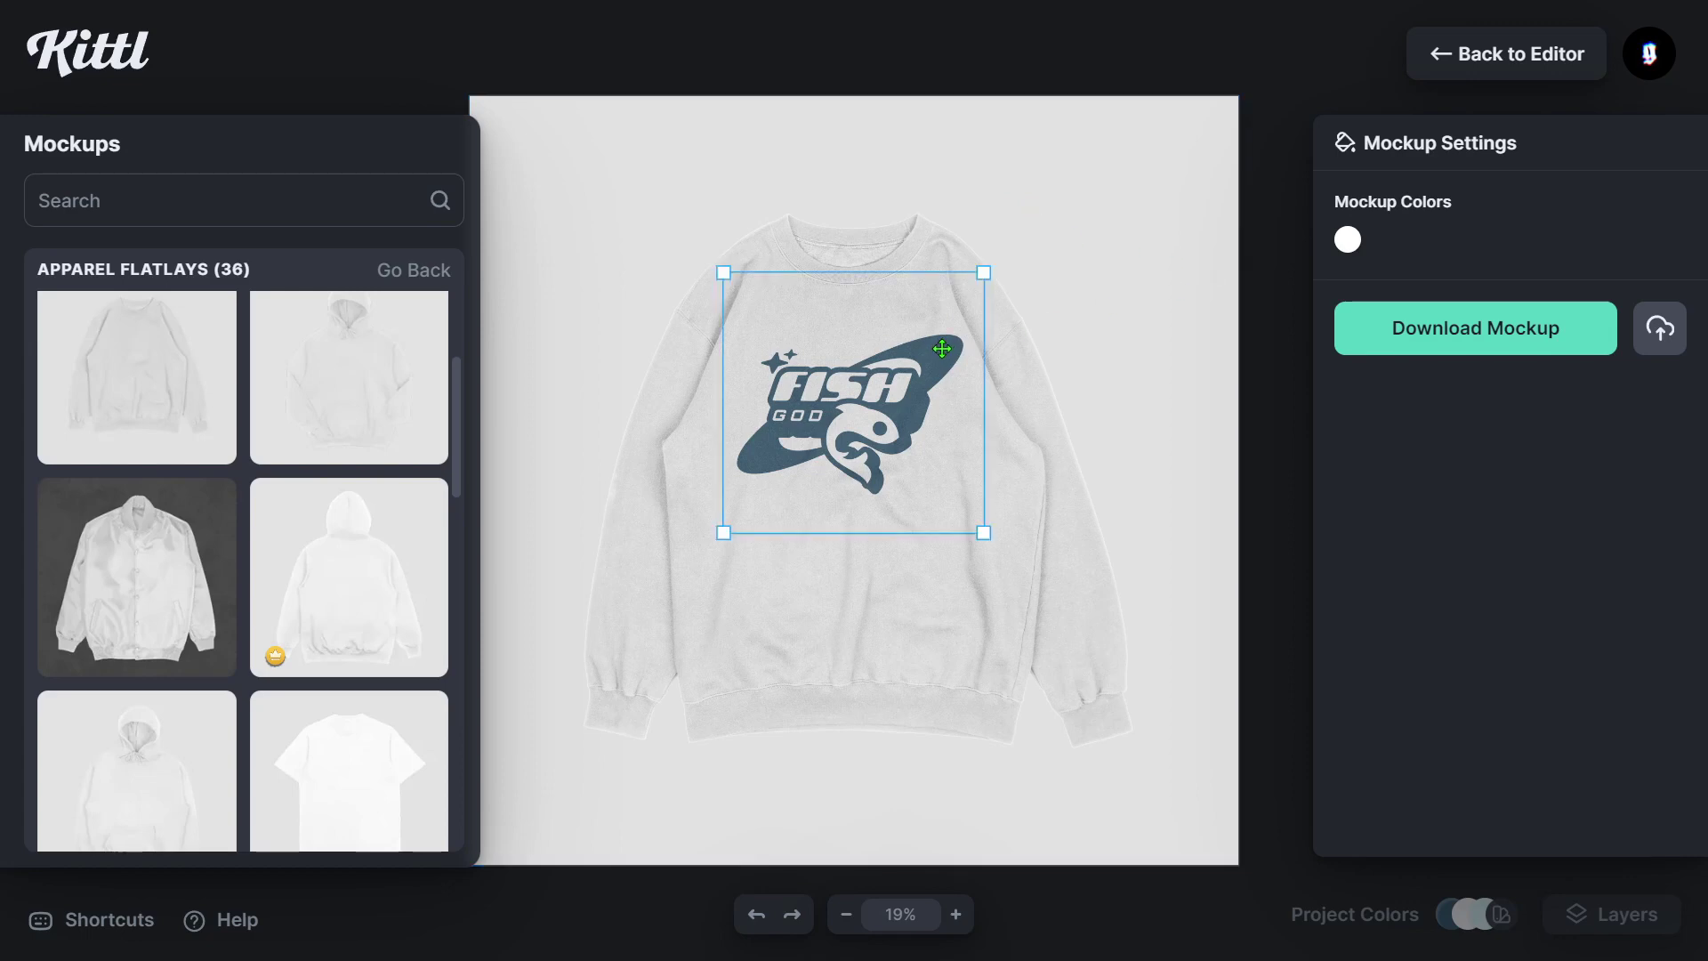
left_click_drag(942, 348, 942, 343)
left_click(1061, 205)
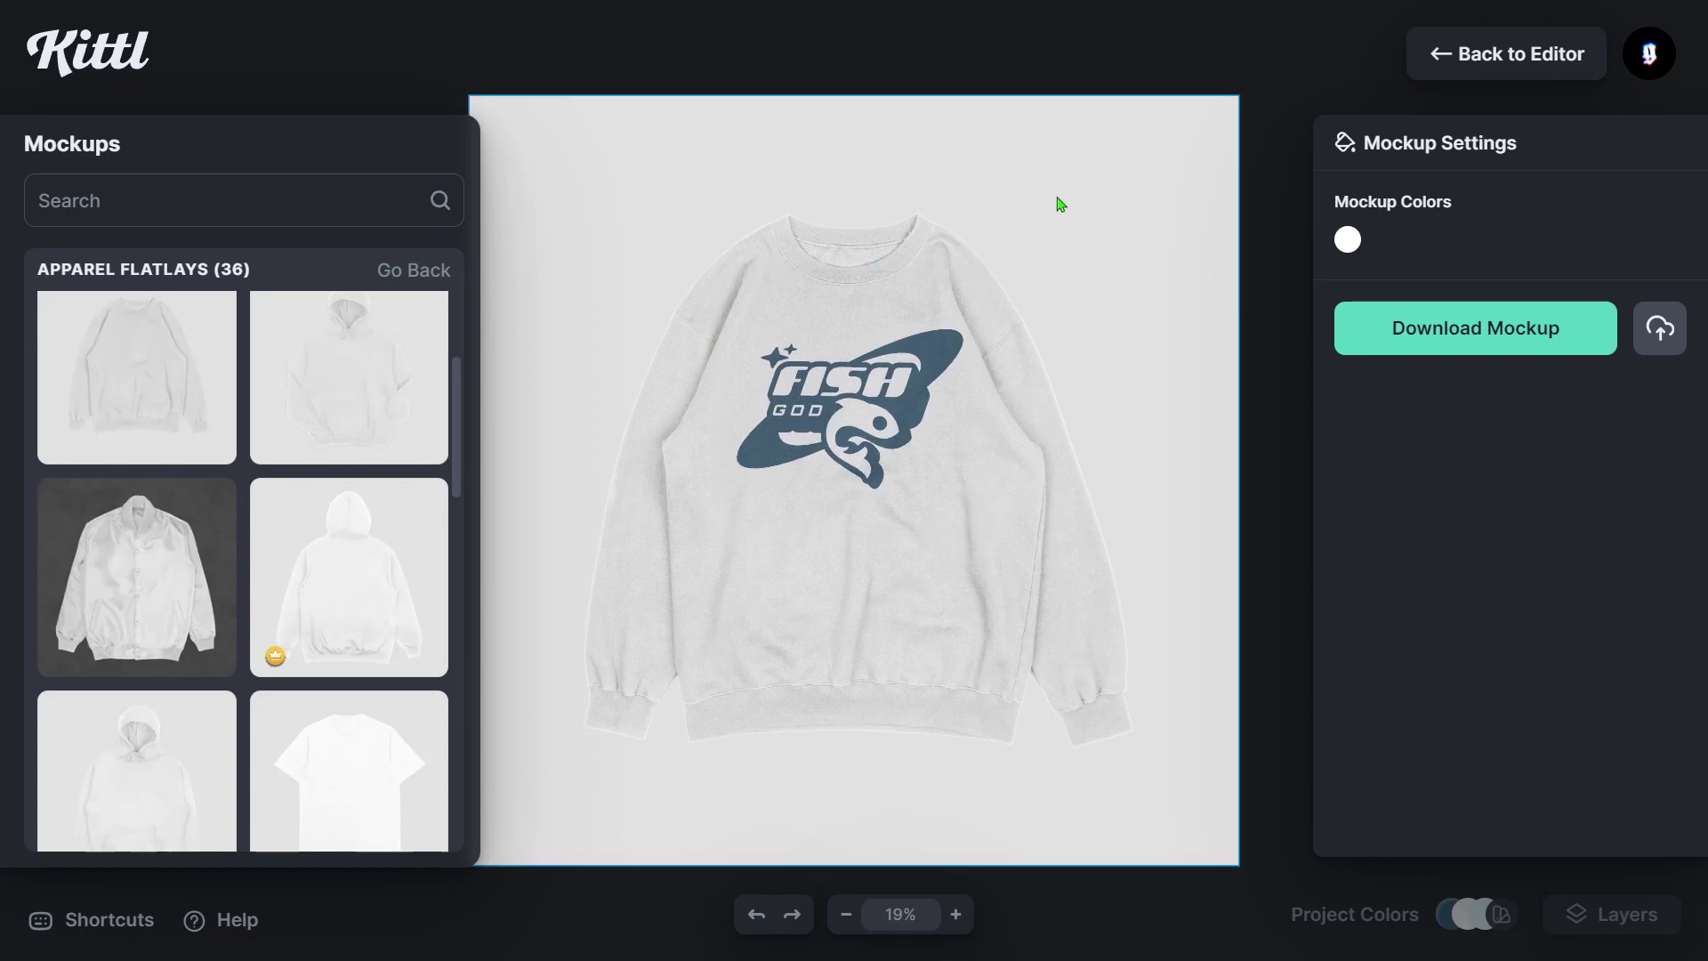